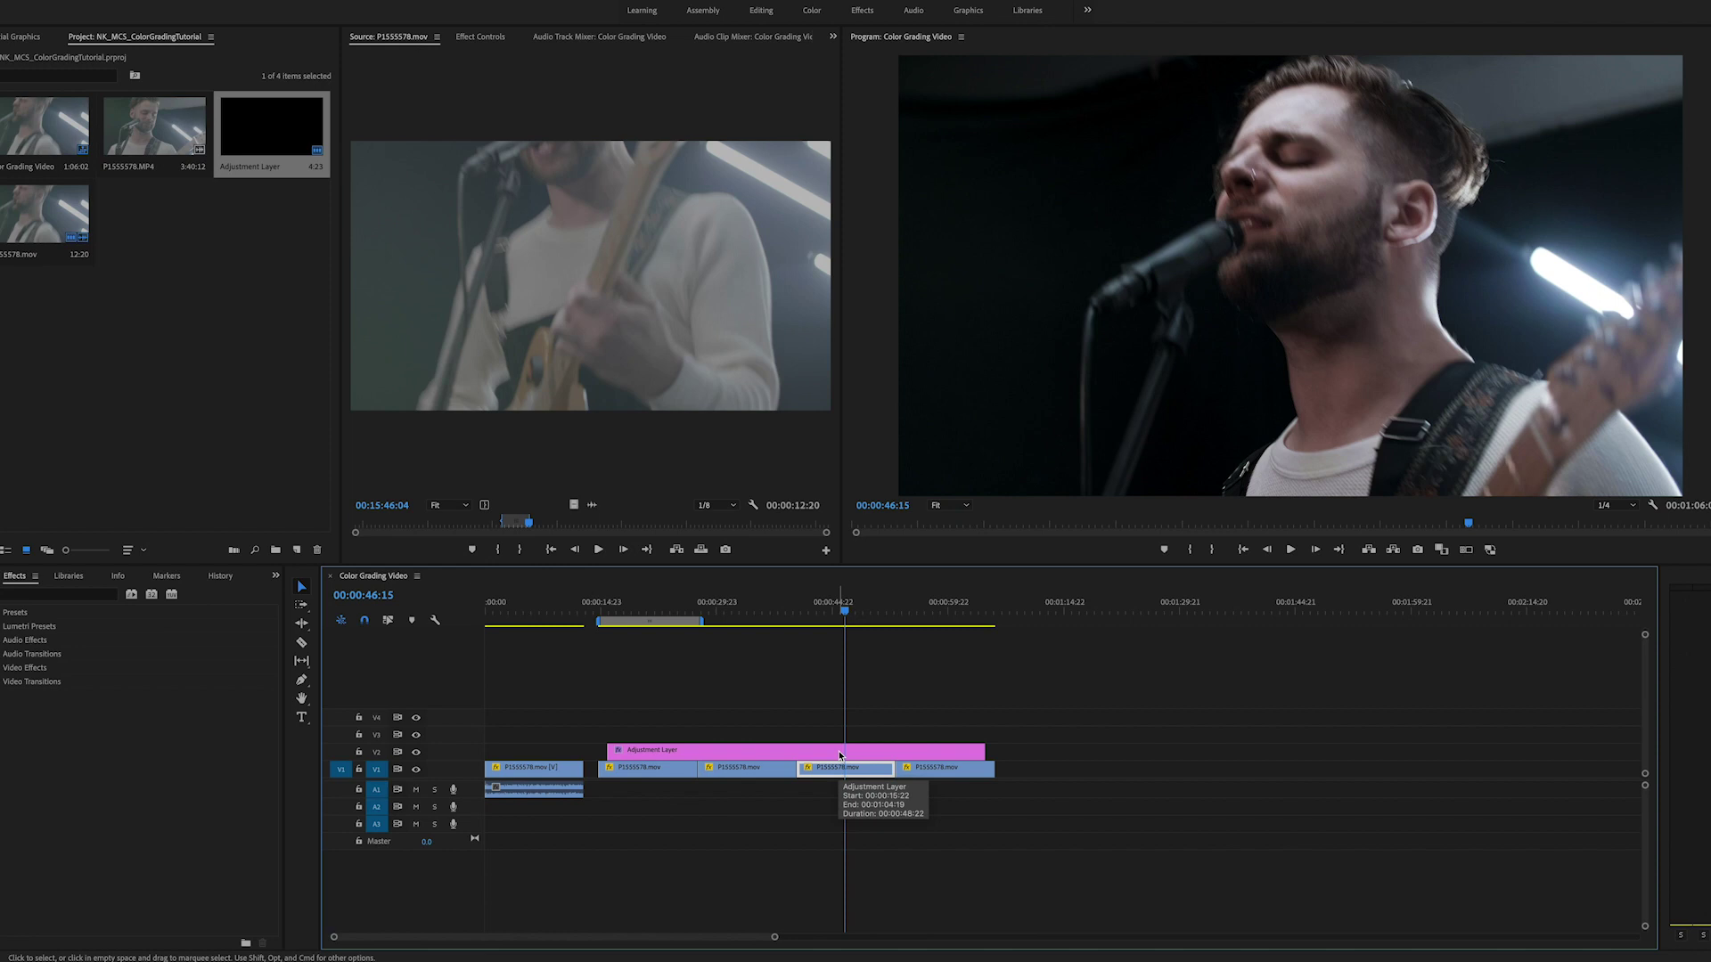
# Step: Select the adjustment layer above the performance clips and switch to the Color workspace with the Lumetri scopes
pyautogui.click(840, 756)
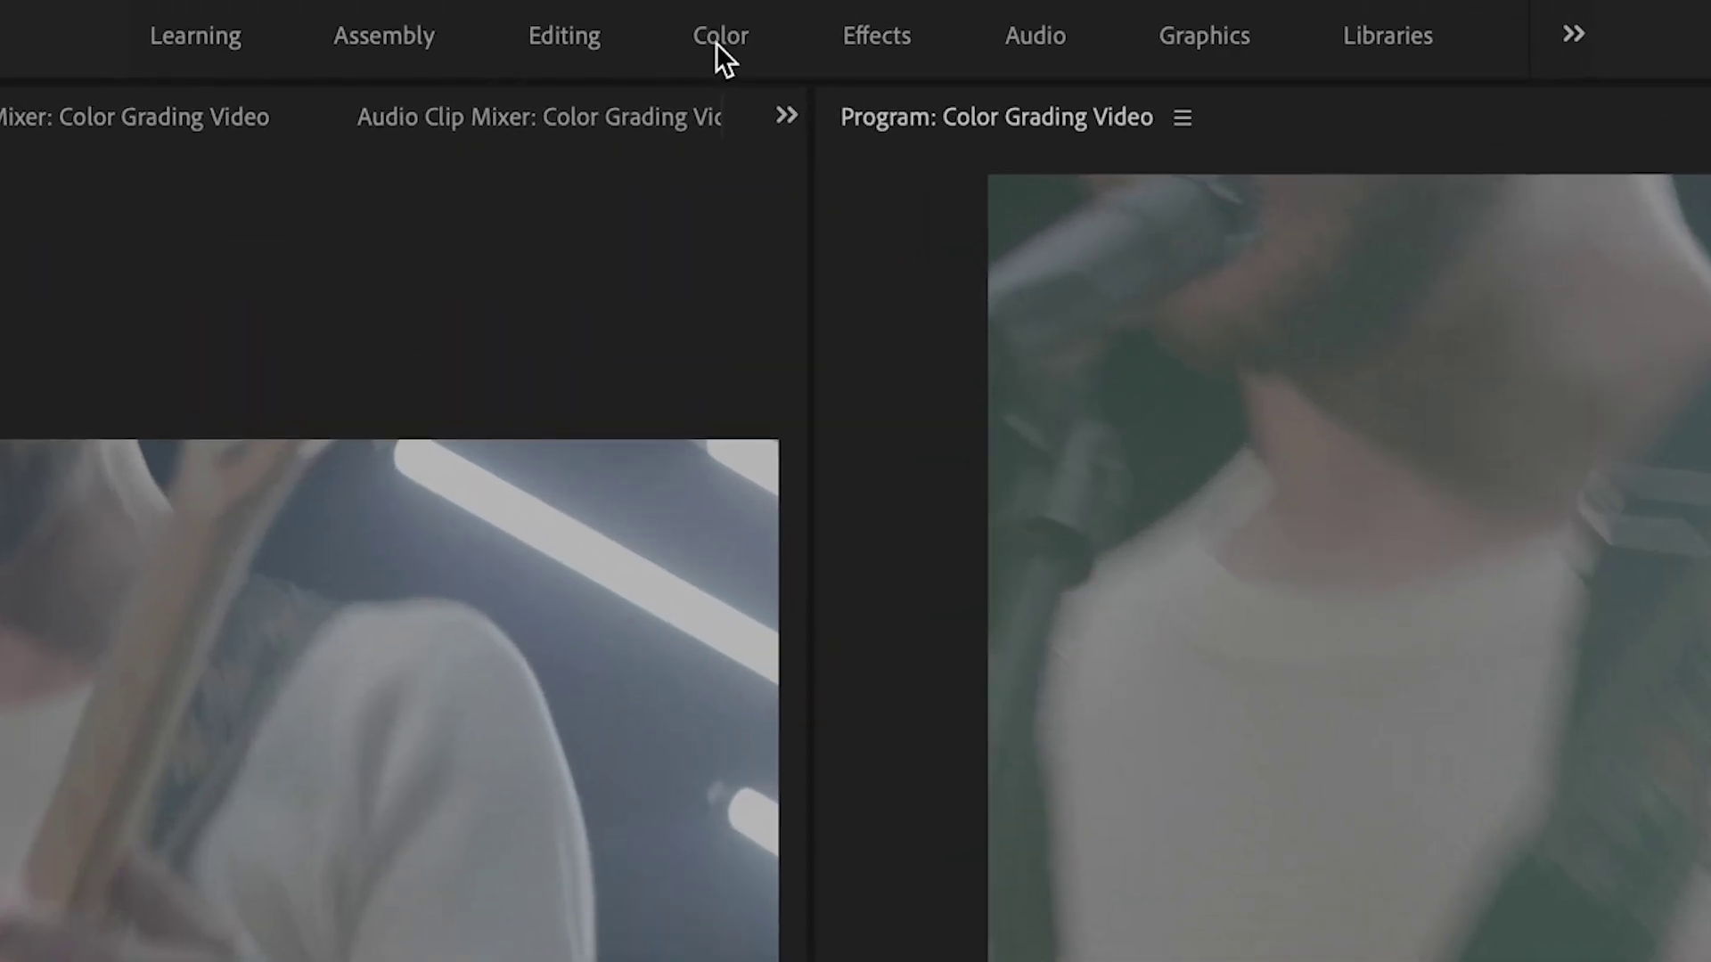
pyautogui.click(720, 40)
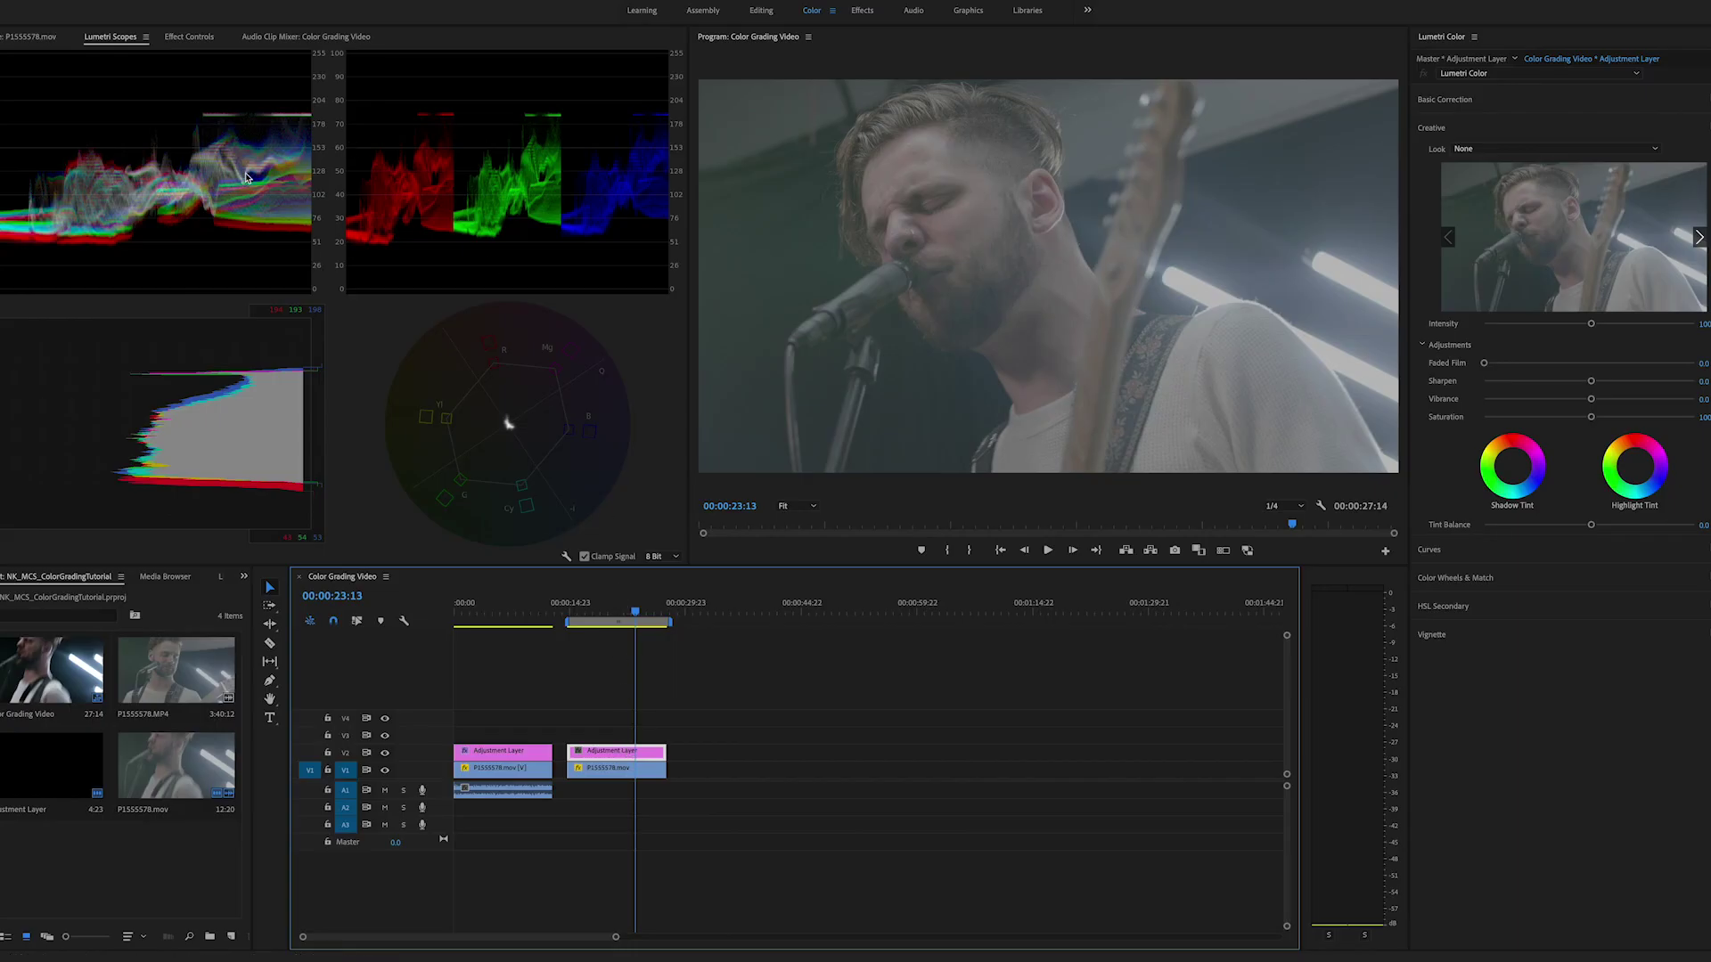
pyautogui.rightClick(248, 178)
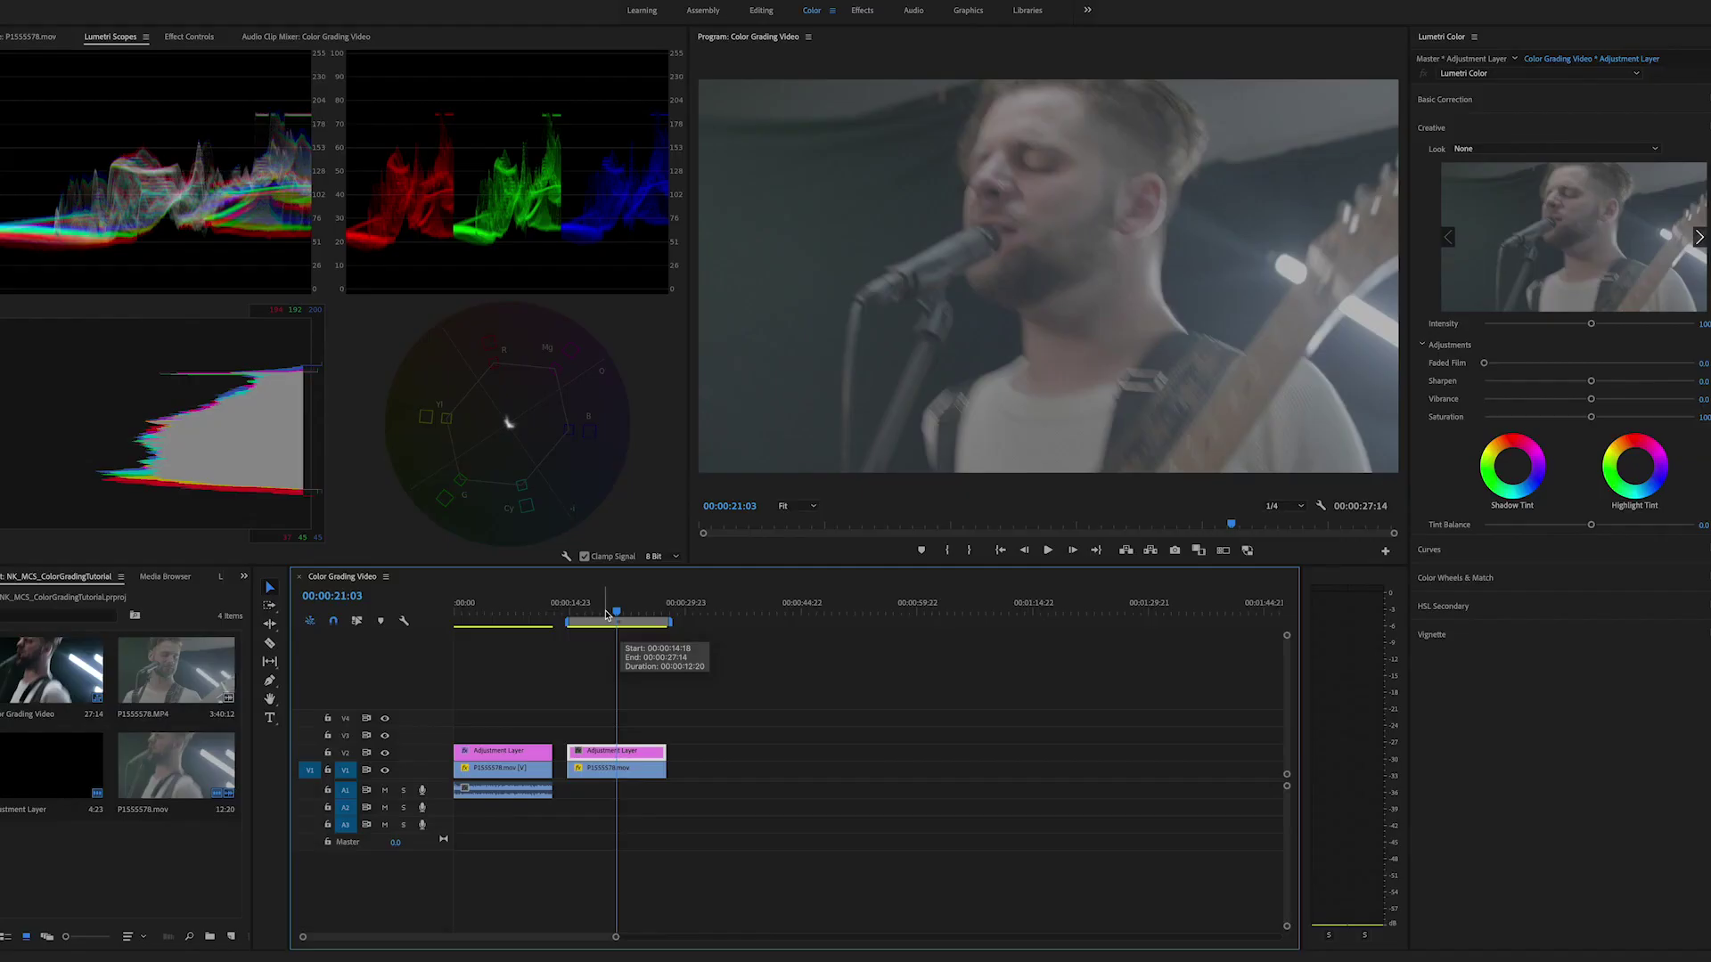
# Step: Move the playhead to 00:00:23:00 and fully desaturate the adjustment layer in the Creative adjustments
pyautogui.moveTo(660, 809); pyautogui.dragTo(682, 811)
pyautogui.moveTo(634, 615); pyautogui.dragTo(630, 615)
pyautogui.moveTo(1591, 418); pyautogui.dragTo(1336, 418)
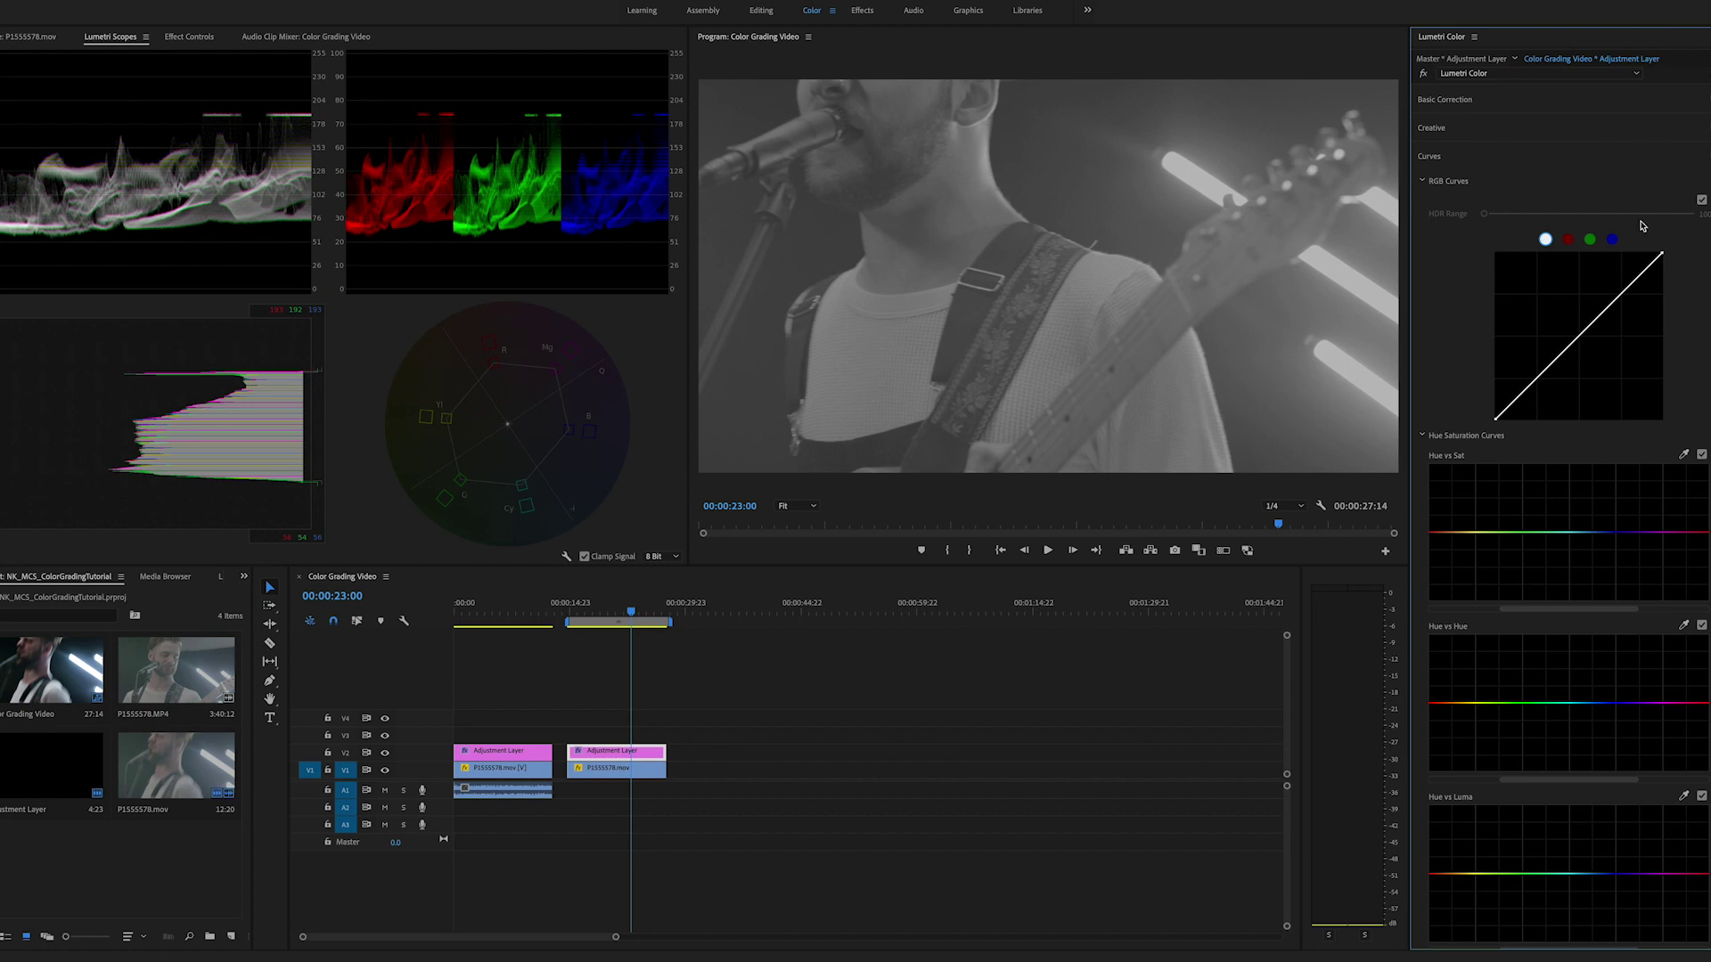
# Step: Pull the white and black points of the master RGB curve inward and add shadow and highlight points for a mild S-curve
pyautogui.moveTo(1661, 257); pyautogui.dragTo(1647, 244)
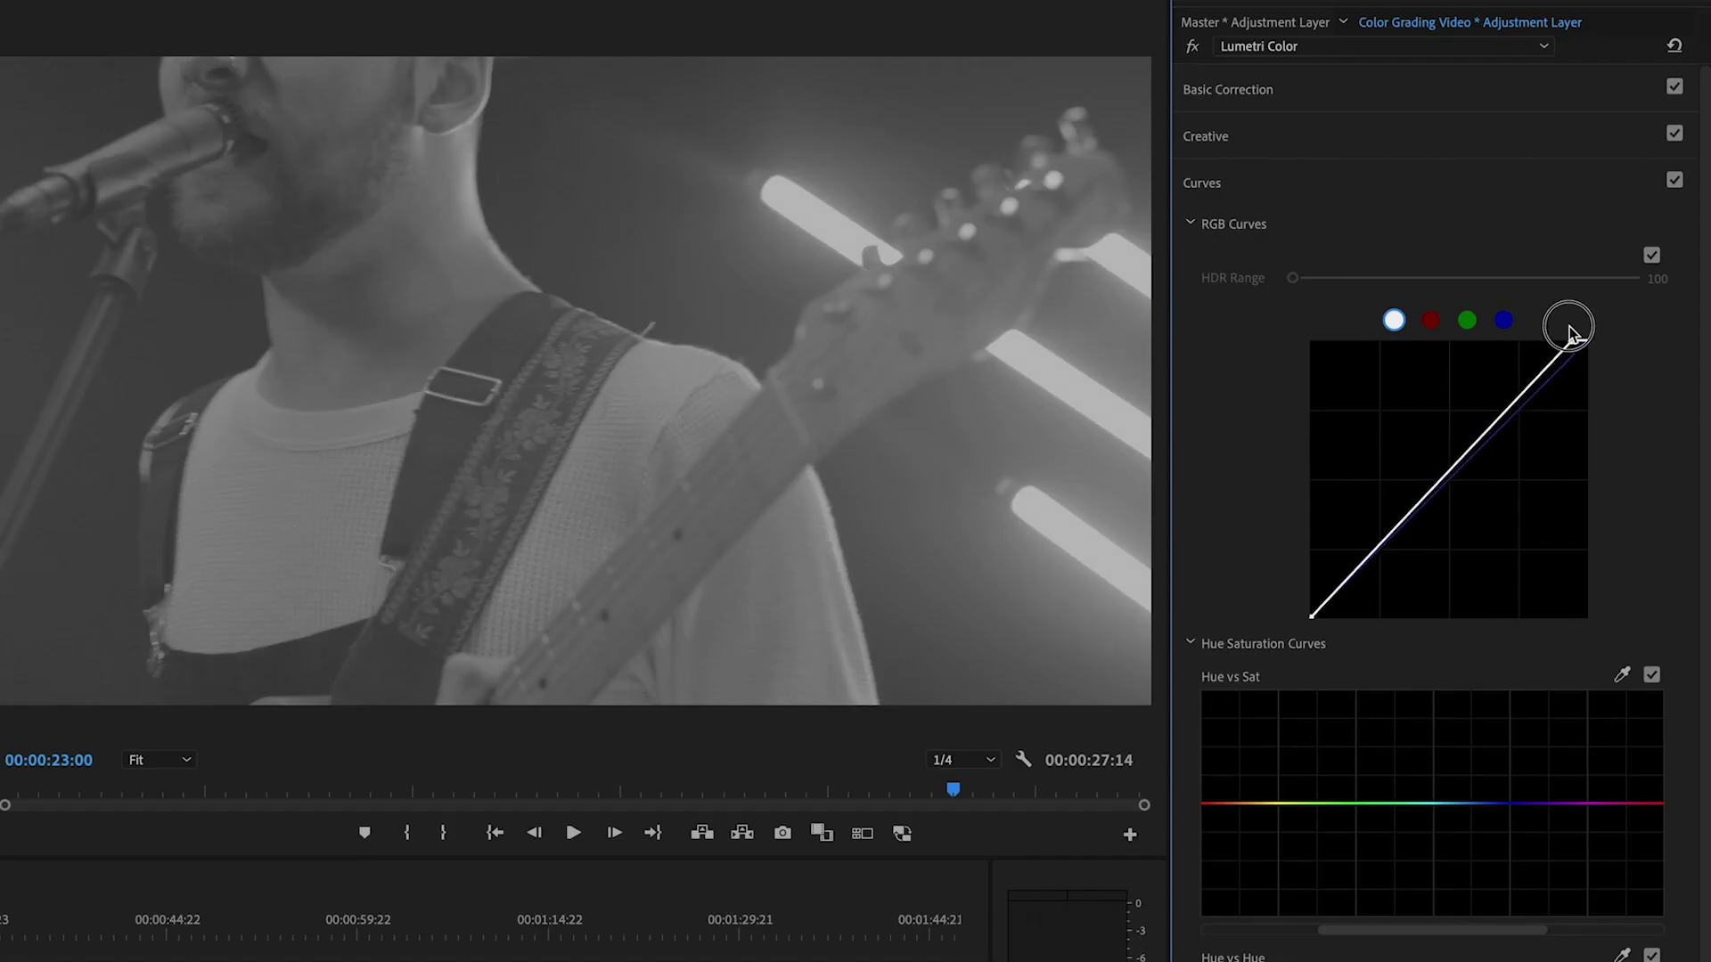
pyautogui.moveTo(1561, 330); pyautogui.dragTo(1522, 311)
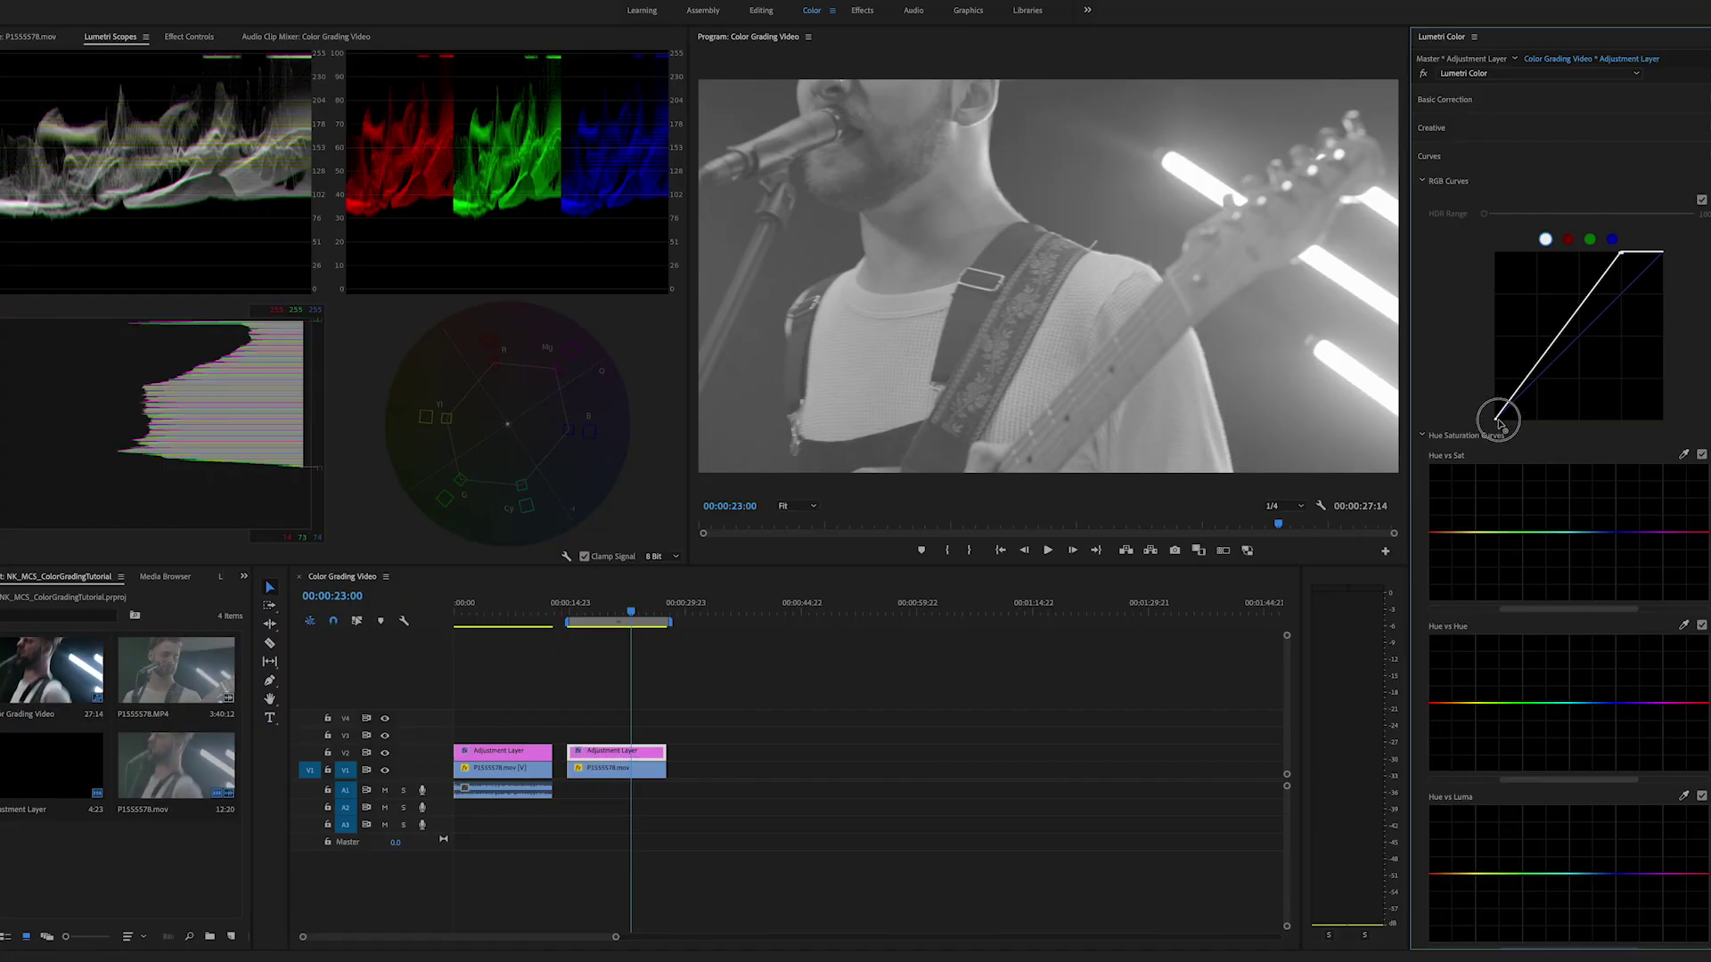
pyautogui.moveTo(1498, 418); pyautogui.dragTo(1532, 433)
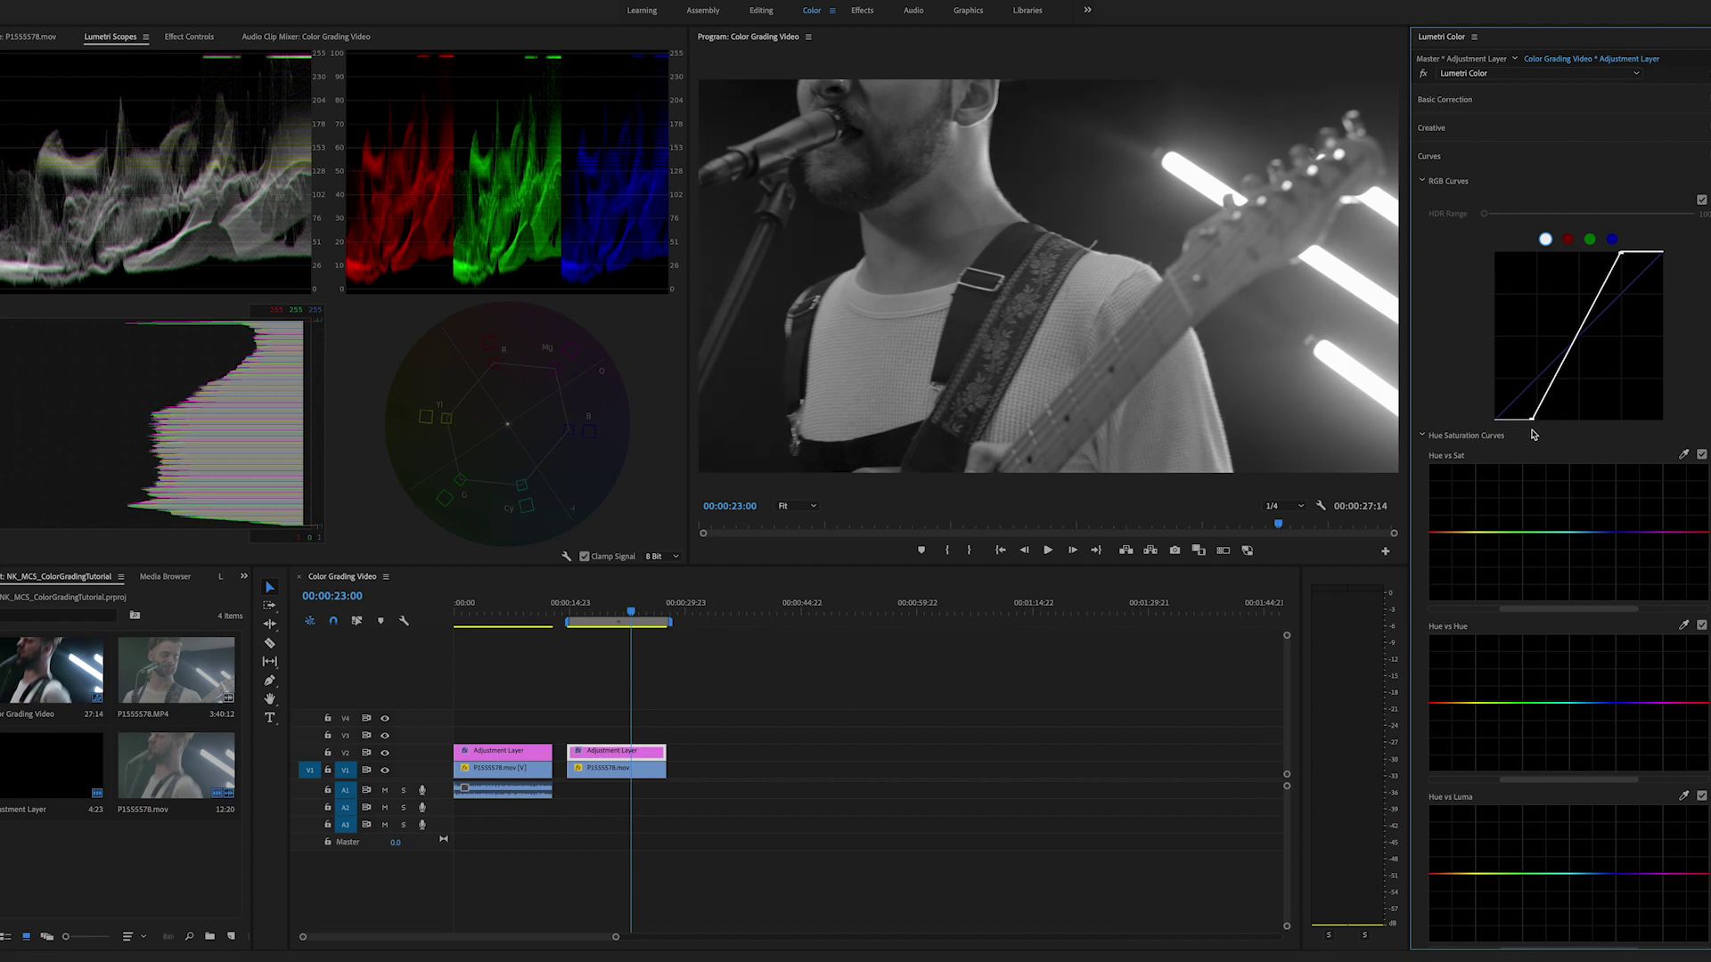
pyautogui.moveTo(1554, 379); pyautogui.dragTo(1560, 378)
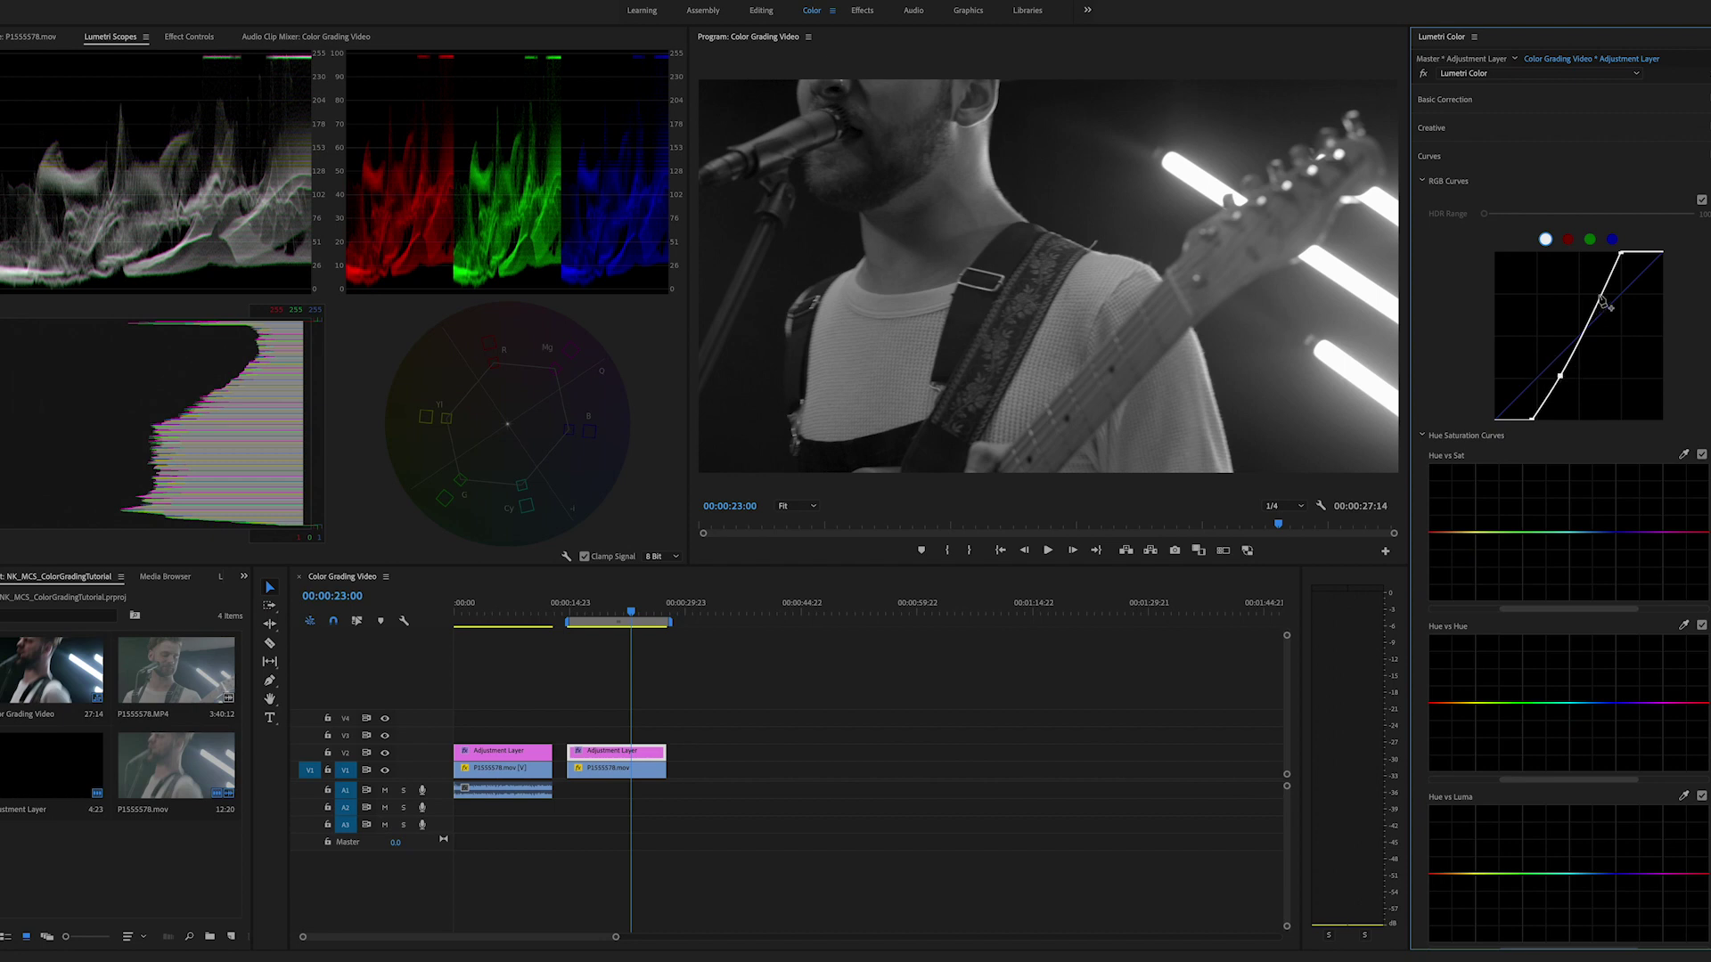
pyautogui.moveTo(1601, 296); pyautogui.dragTo(1598, 294)
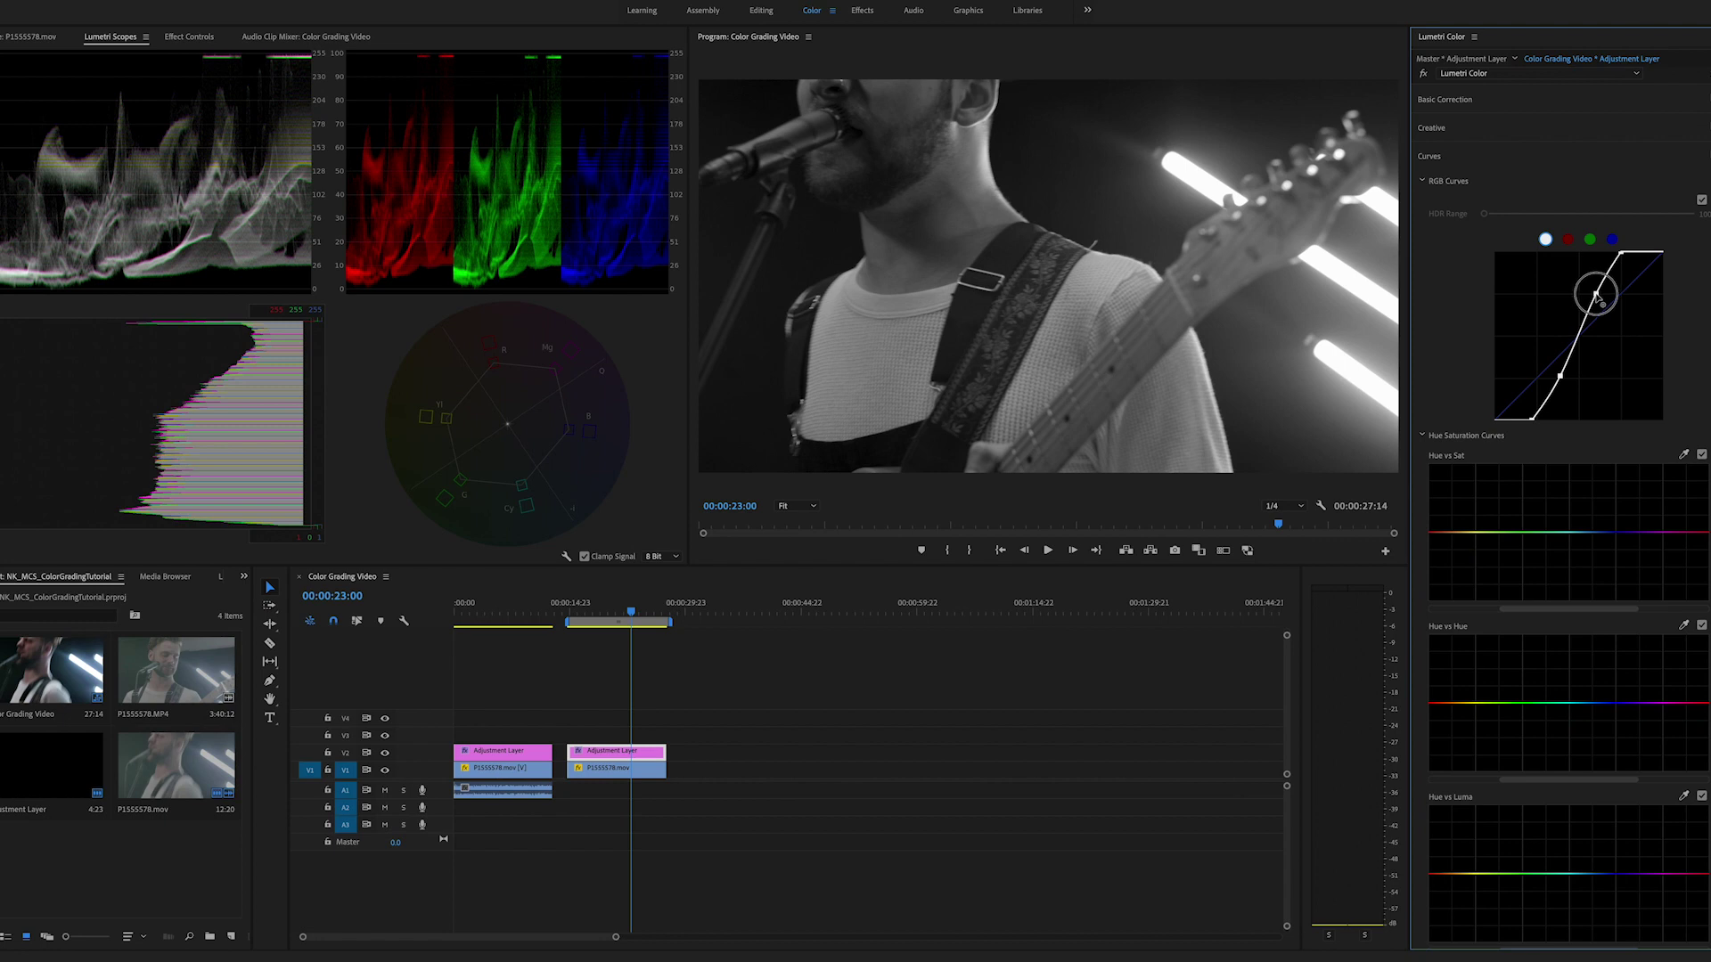
# Step: Reset the Creative saturation to its default and rename the Lumetri effect as Base Adjustments
pyautogui.click(1492, 129)
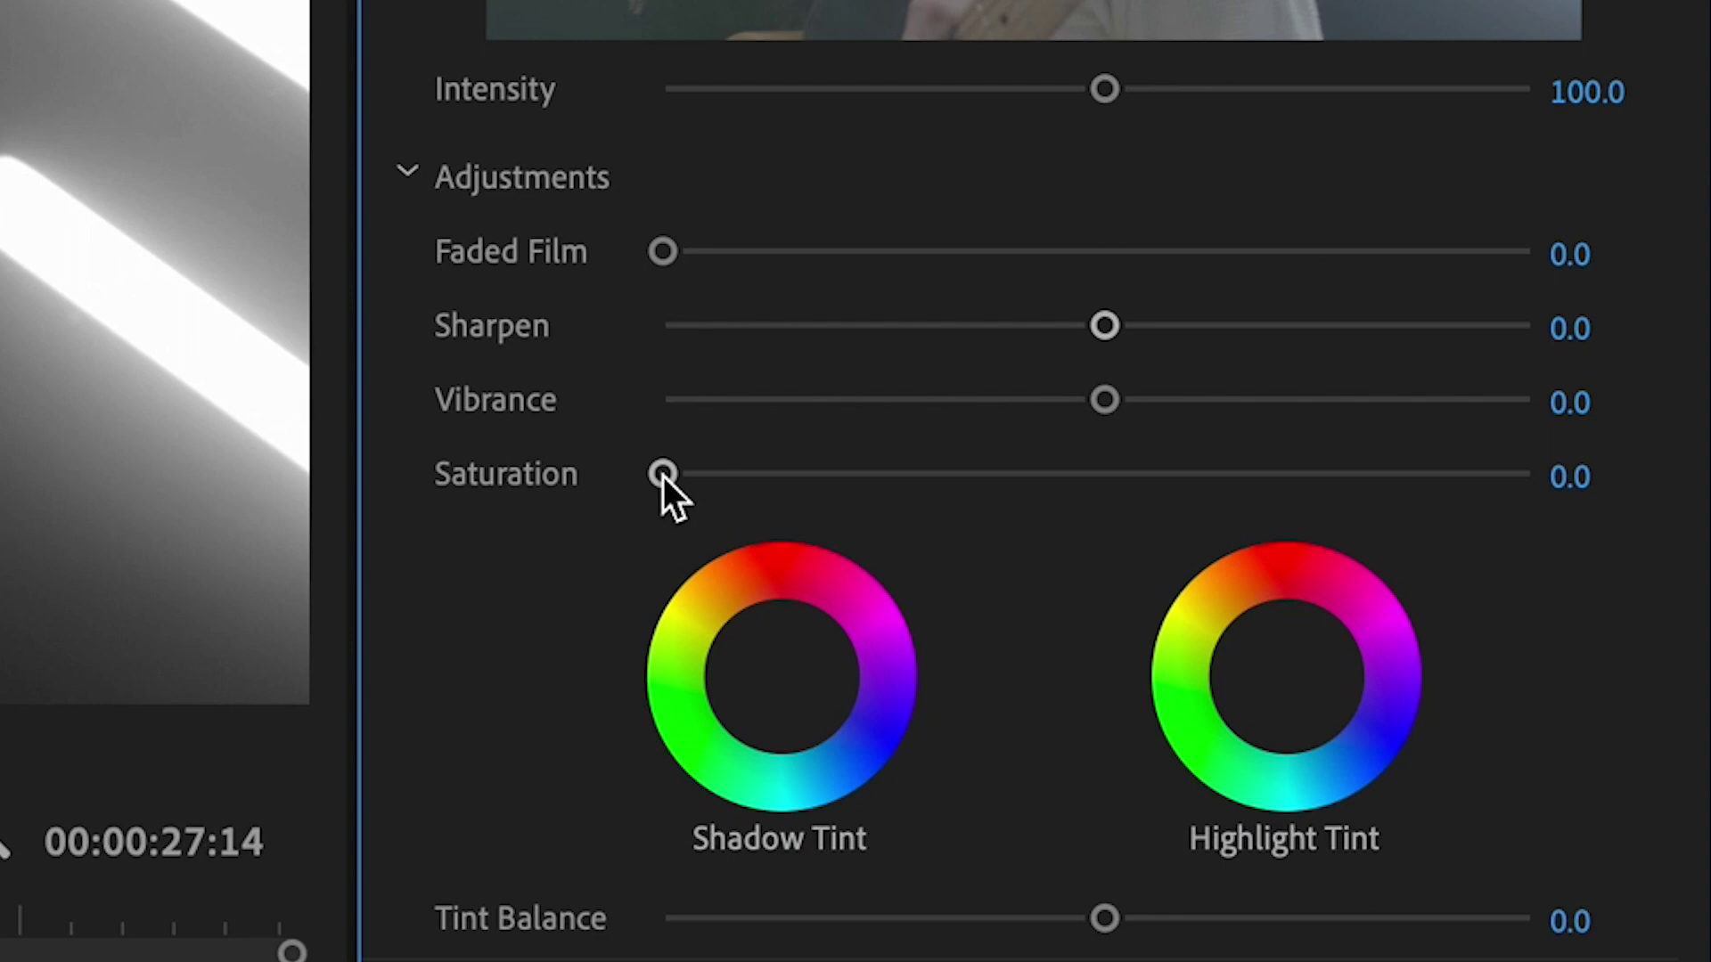
pyautogui.doubleClick(1484, 417)
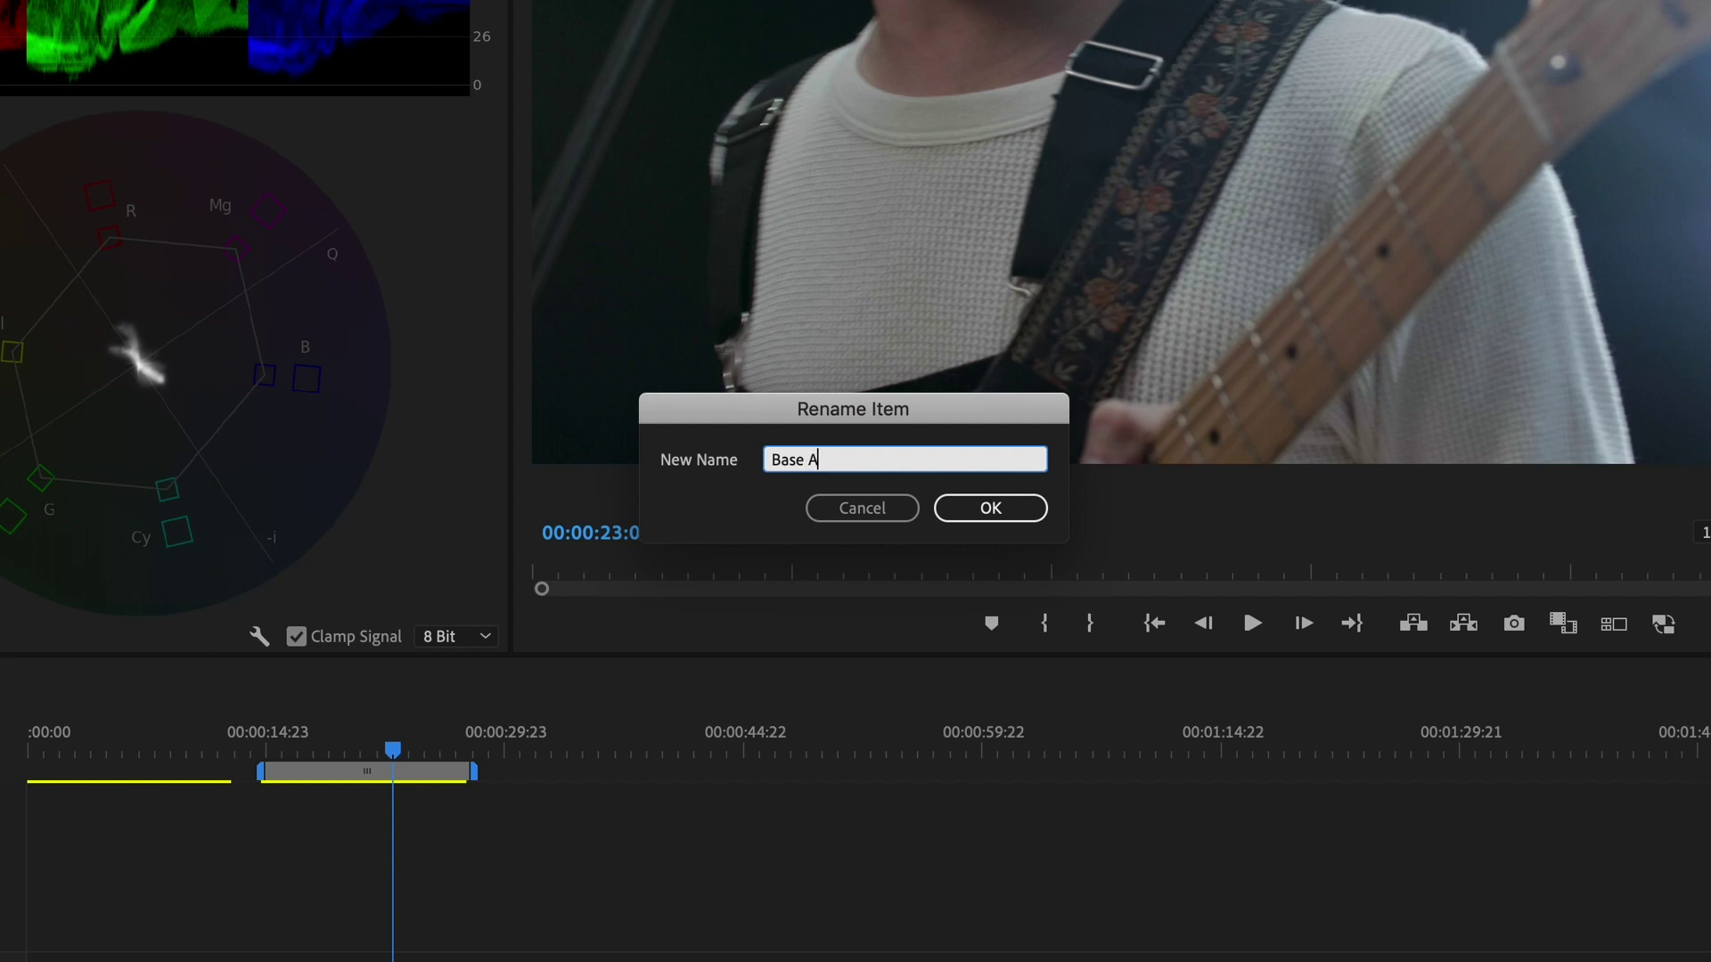
pyautogui.press('Return')
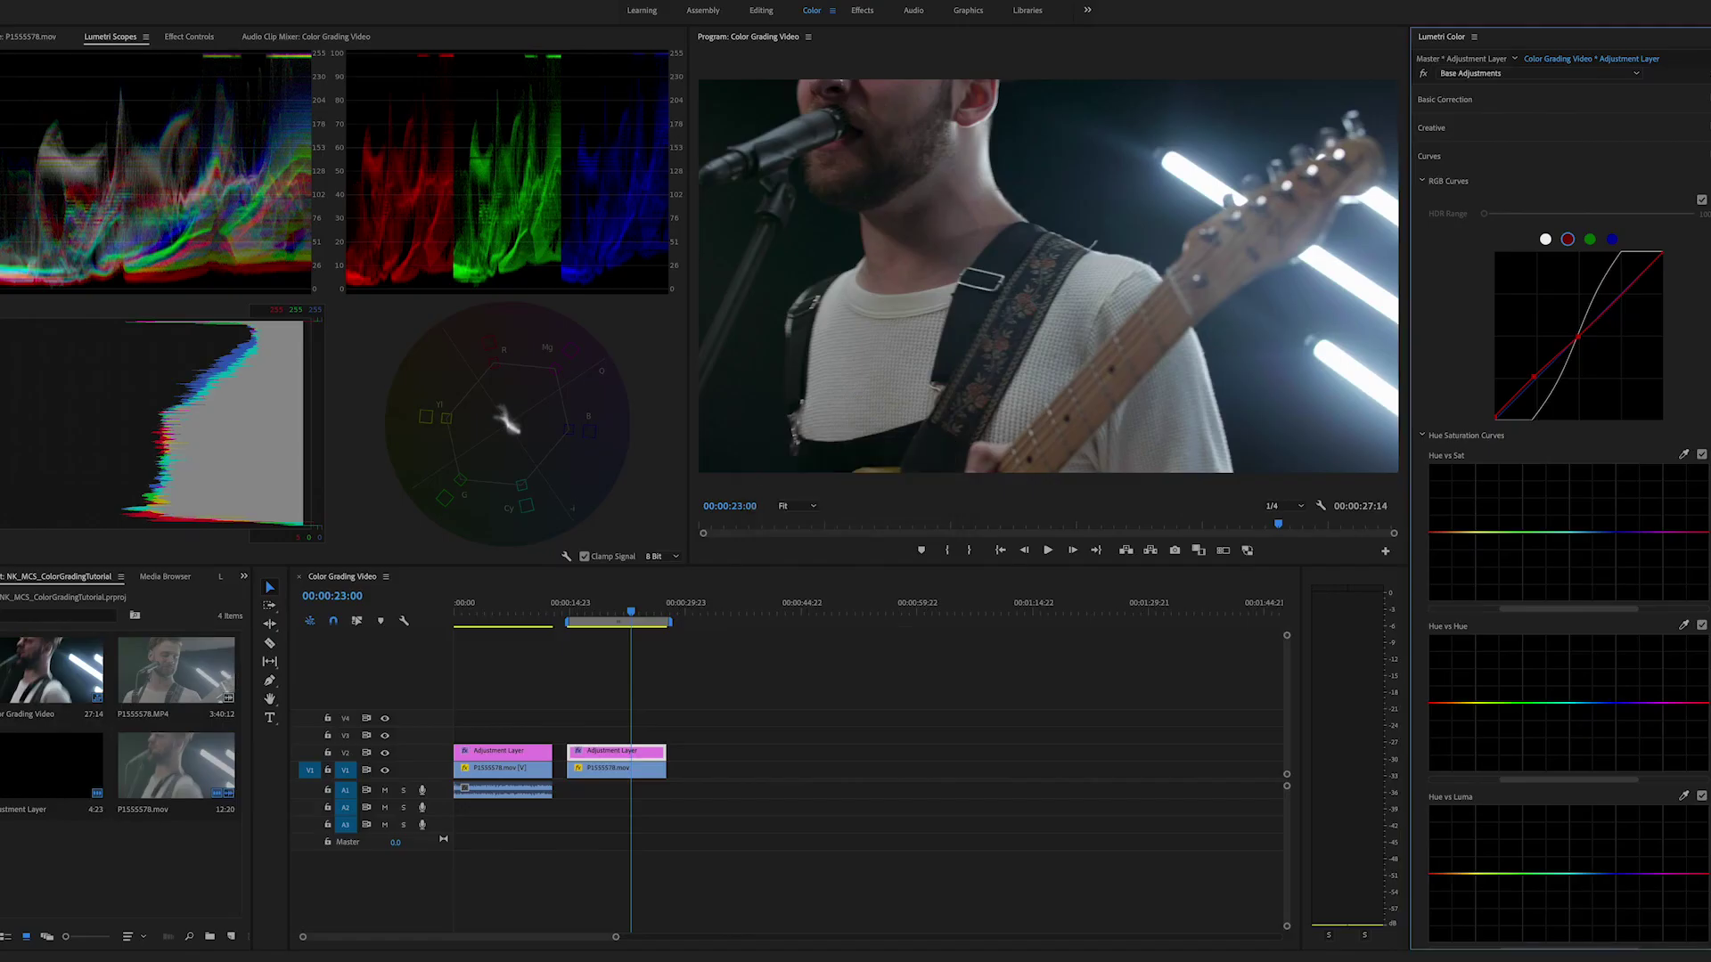
# Step: Add a second Lumetri Color effect to the adjustment layer and fully desaturate it in the Creative adjustments
pyautogui.click(1546, 76)
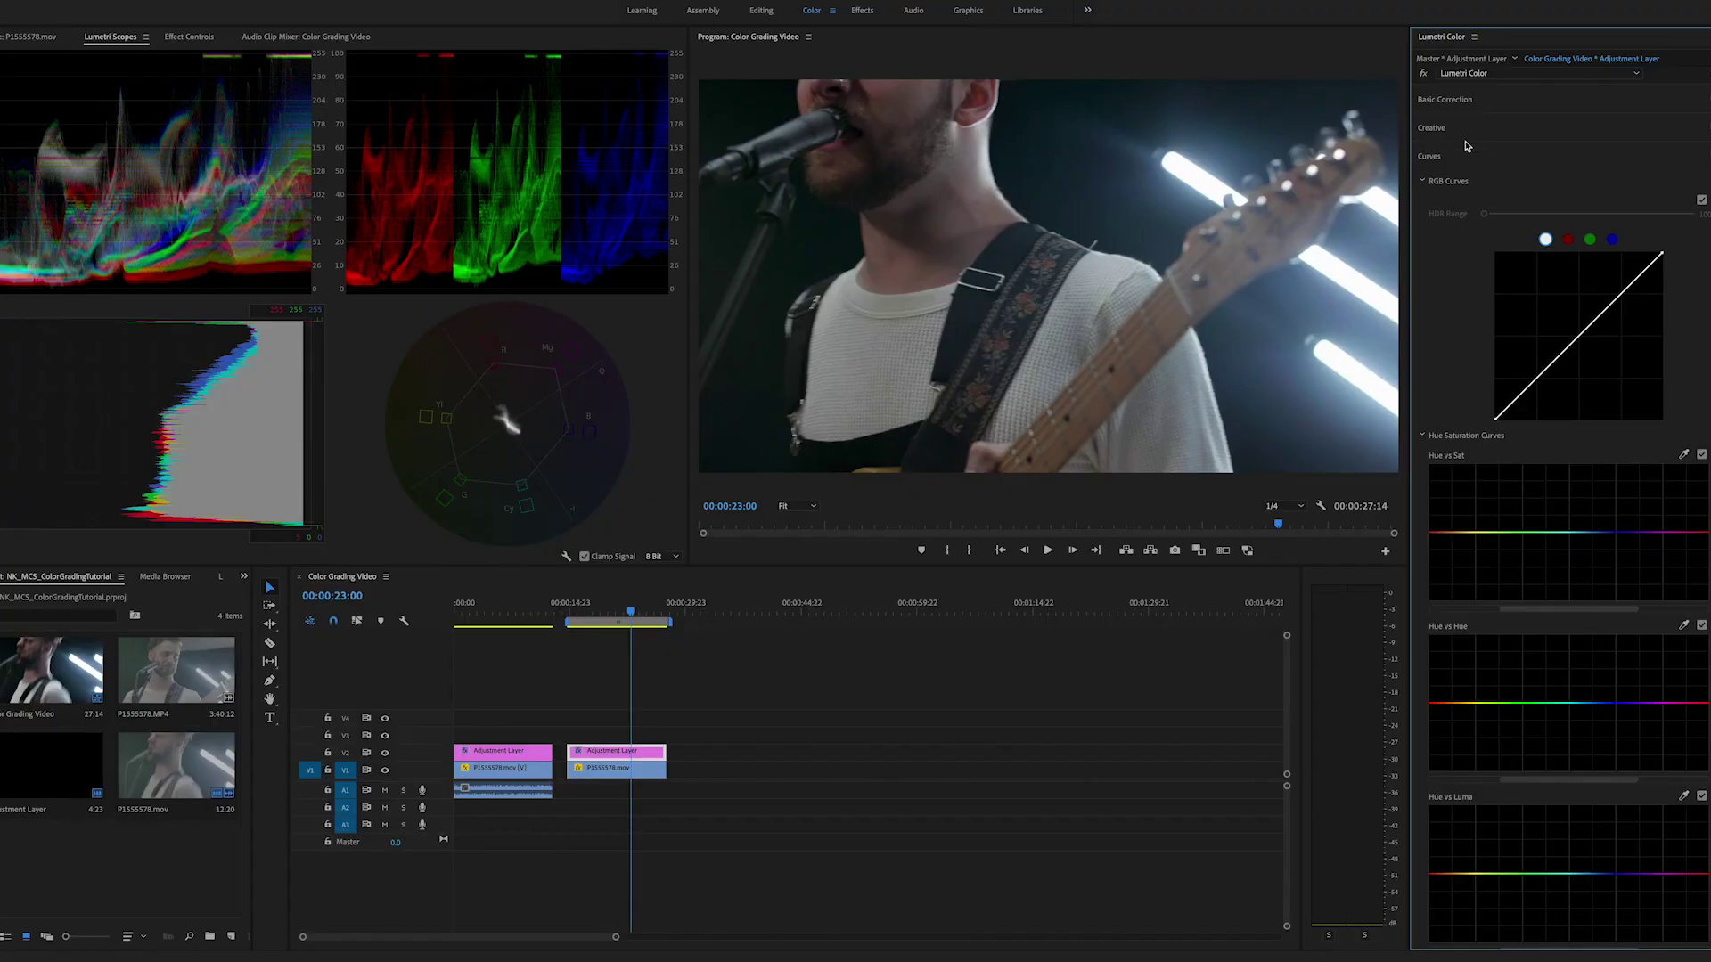
pyautogui.click(1467, 129)
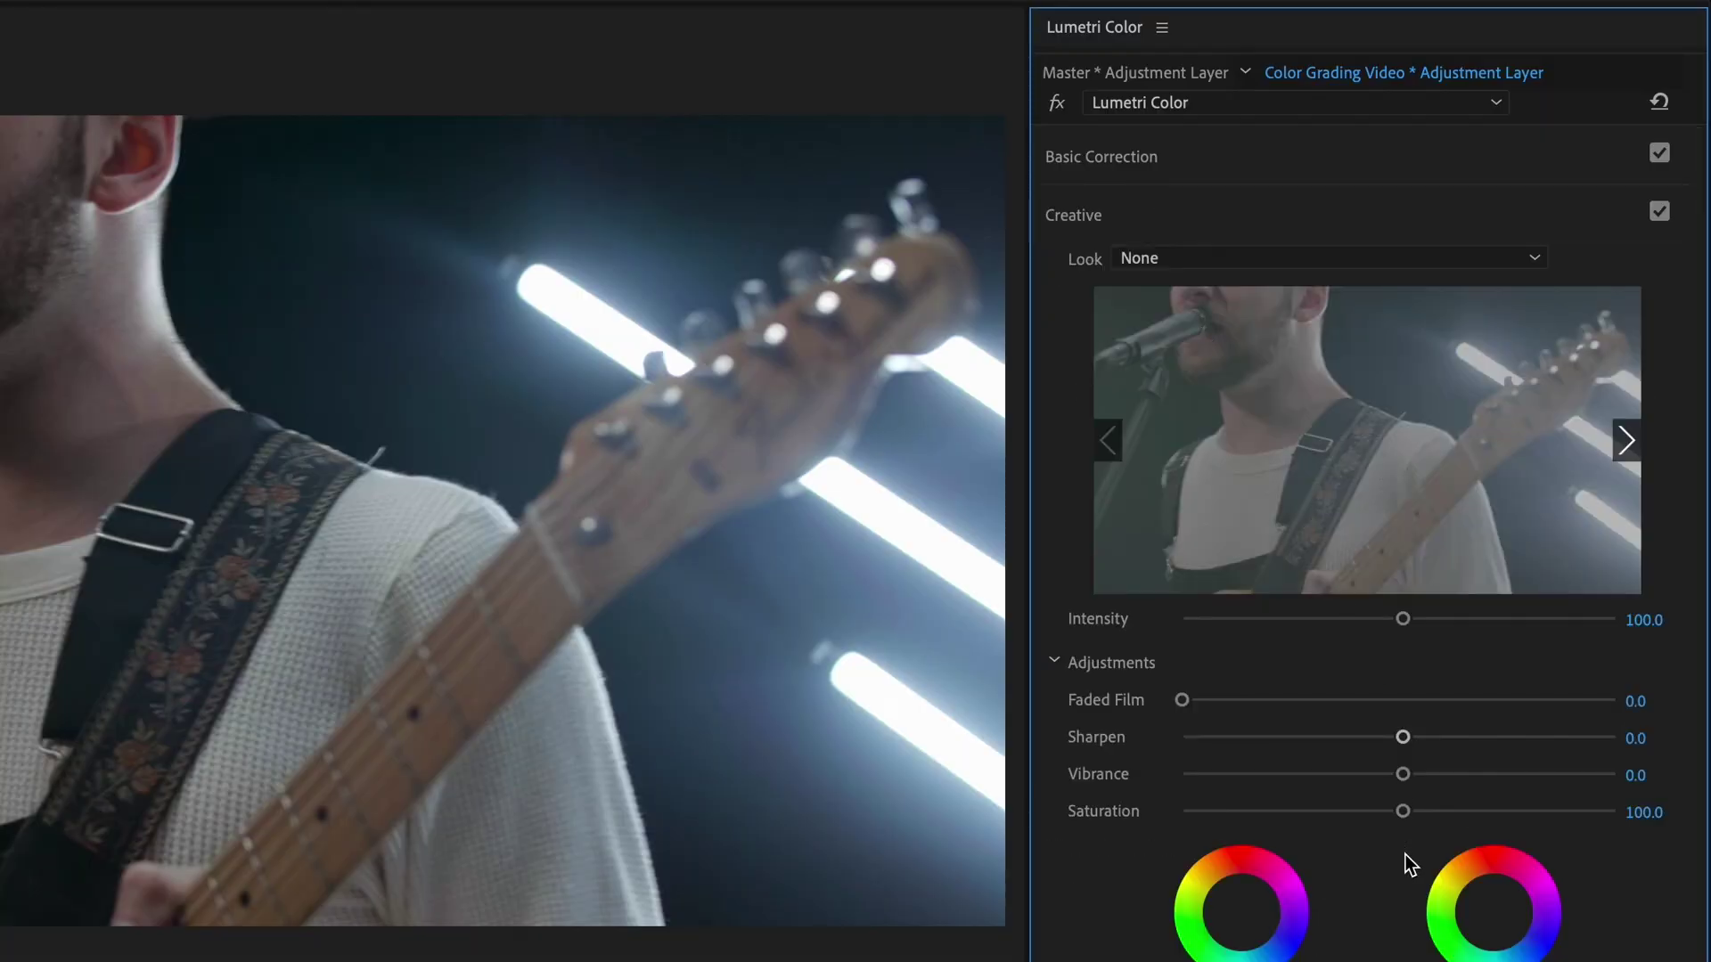
pyautogui.moveTo(1403, 812); pyautogui.dragTo(569, 793)
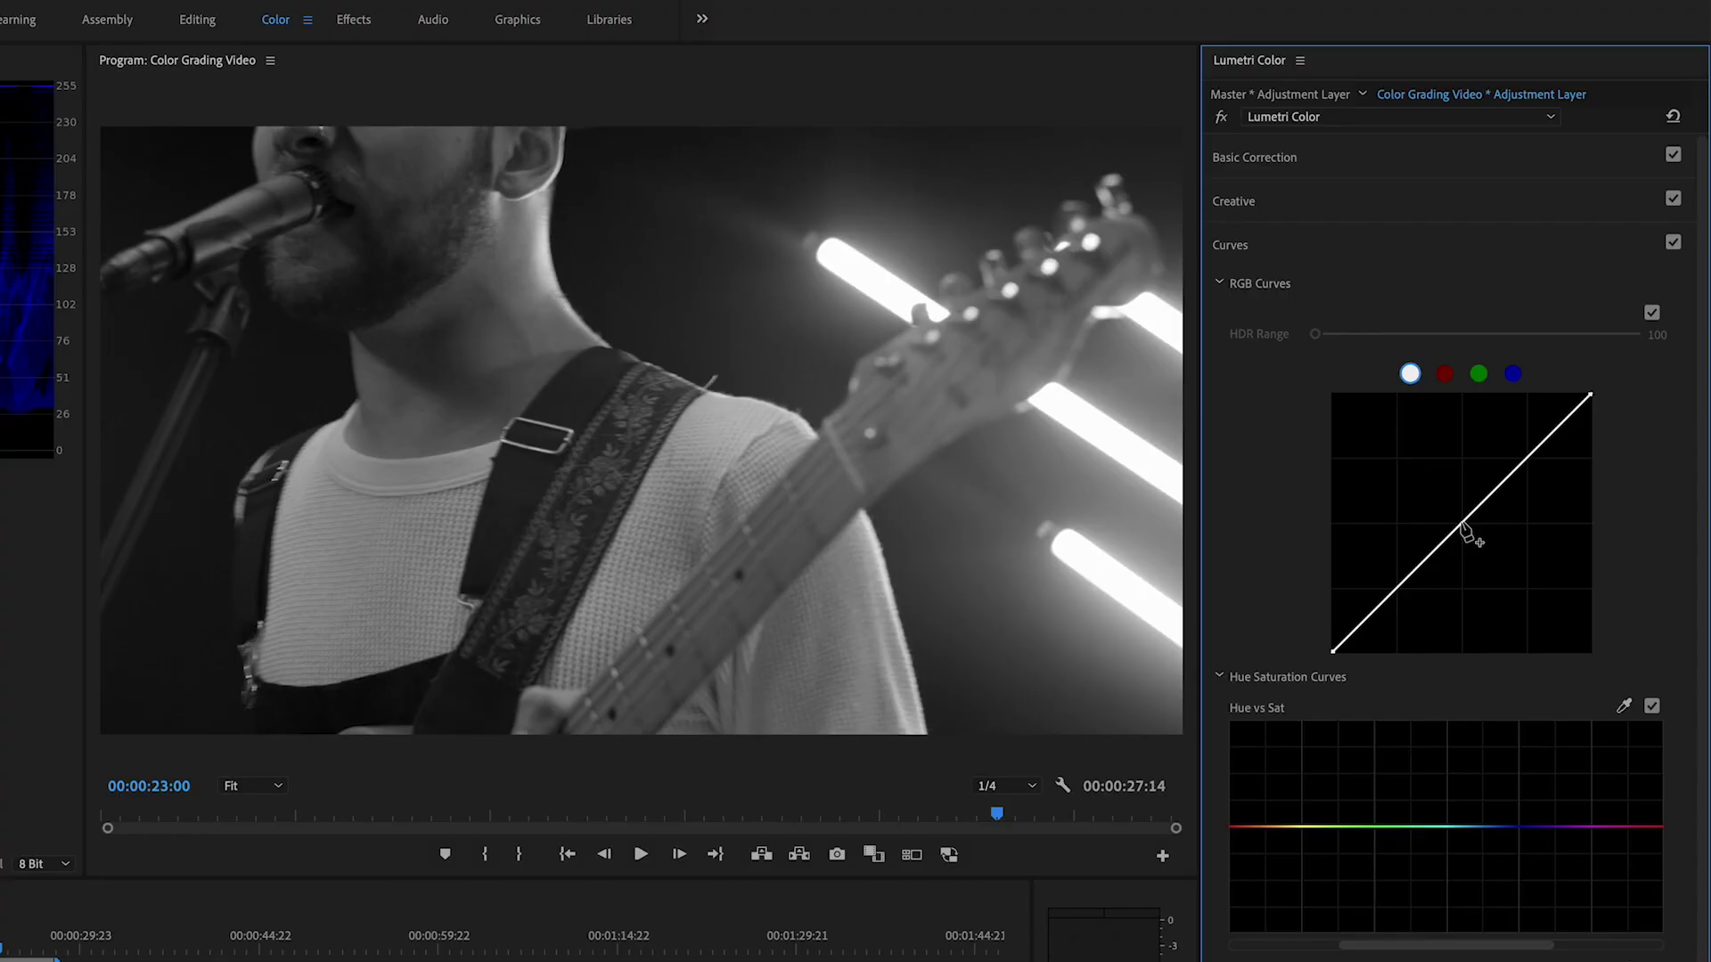
# Step: Shape the second effect's master RGB curve with lowered shadow points, a near-neutral midtone point and a slightly raised highlight point
pyautogui.click(1462, 523)
pyautogui.moveTo(1462, 524); pyautogui.dragTo(1454, 512)
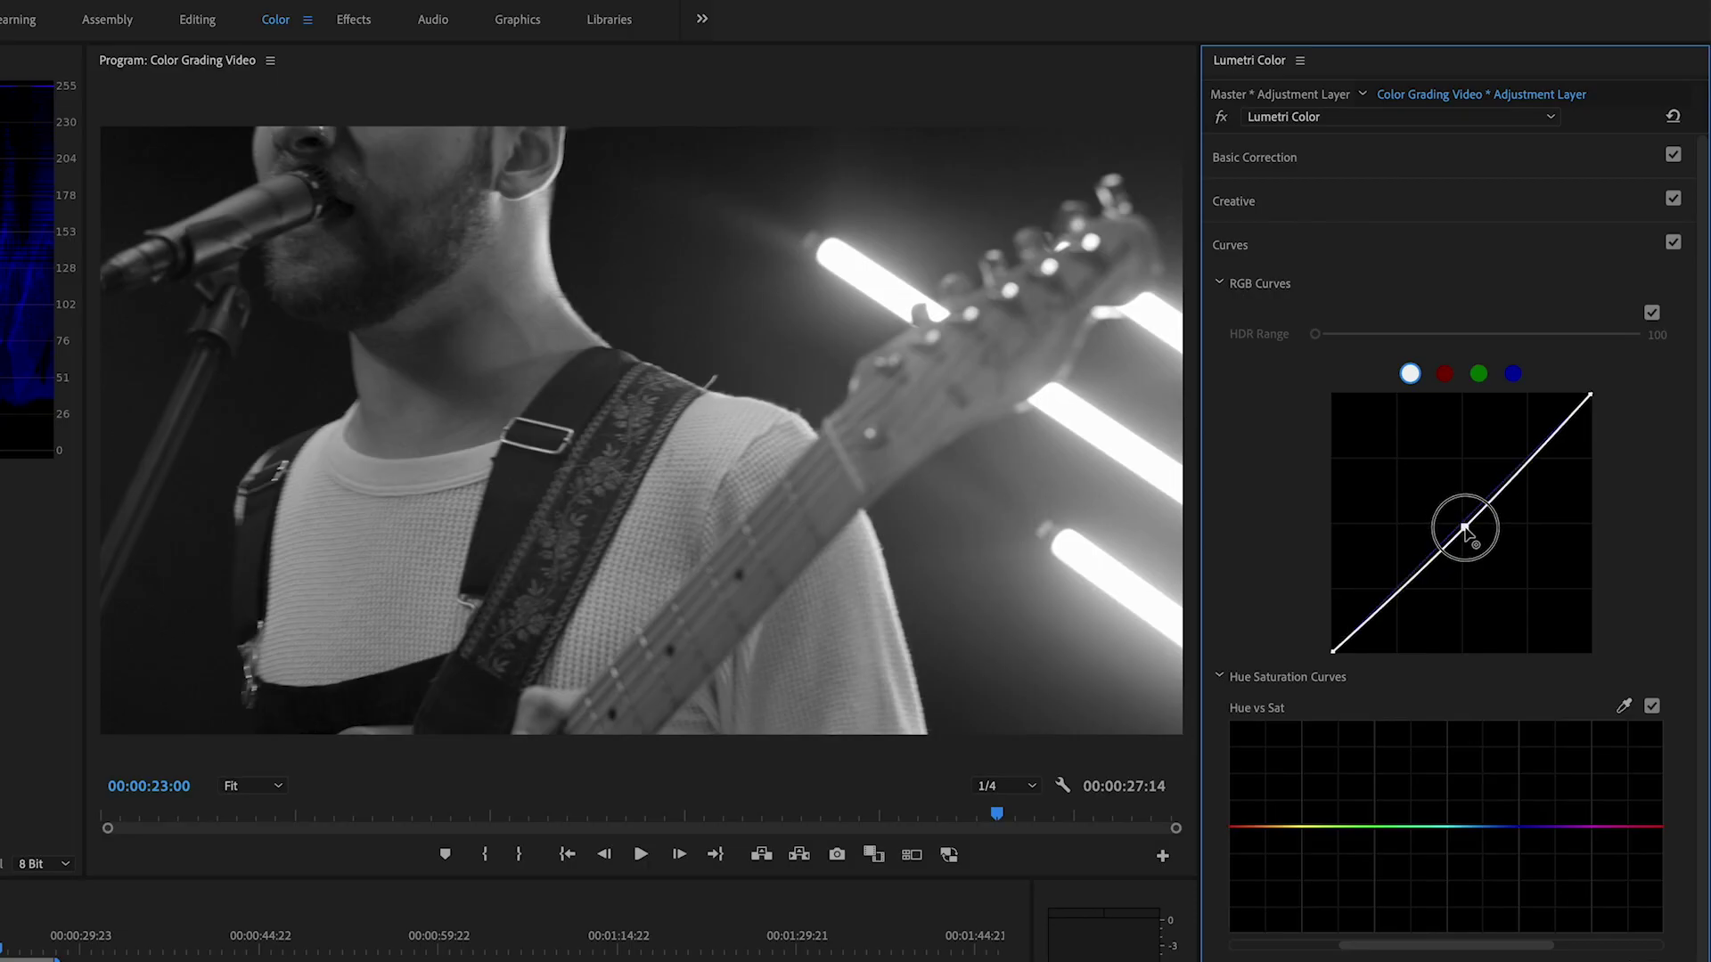
pyautogui.moveTo(1467, 533); pyautogui.dragTo(1467, 534)
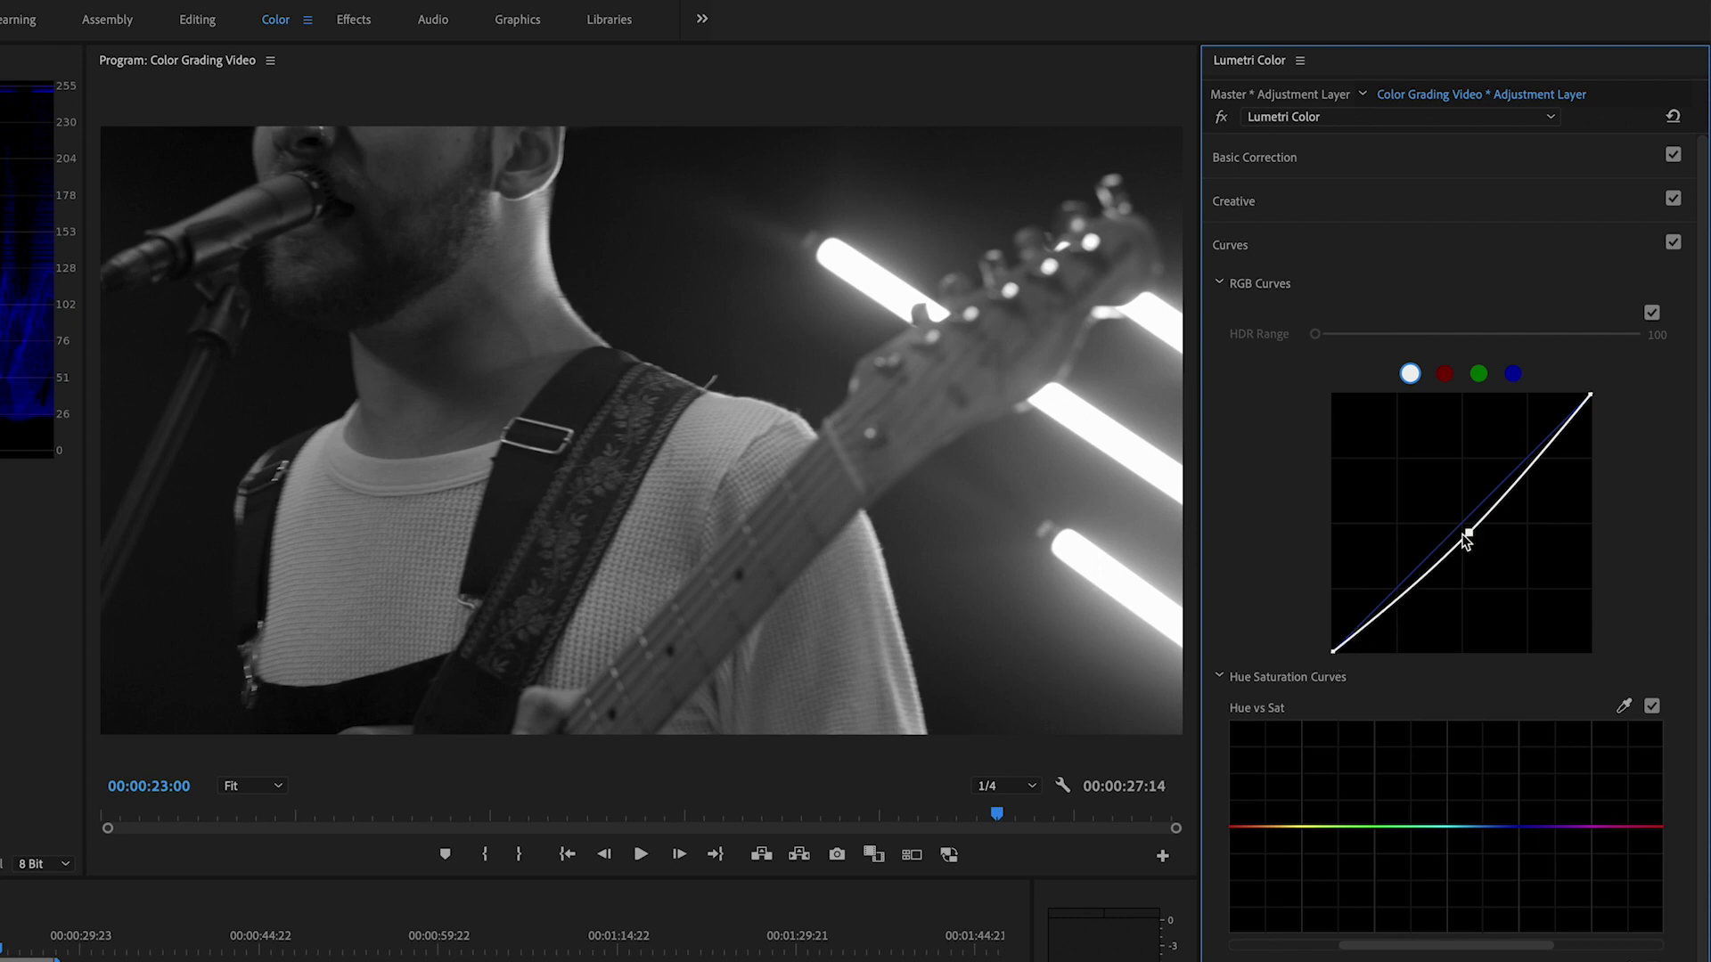
pyautogui.moveTo(1405, 599)
pyautogui.mouseDown()
pyautogui.moveTo(1399, 583)
pyautogui.moveTo(1407, 599)
pyautogui.mouseUp()
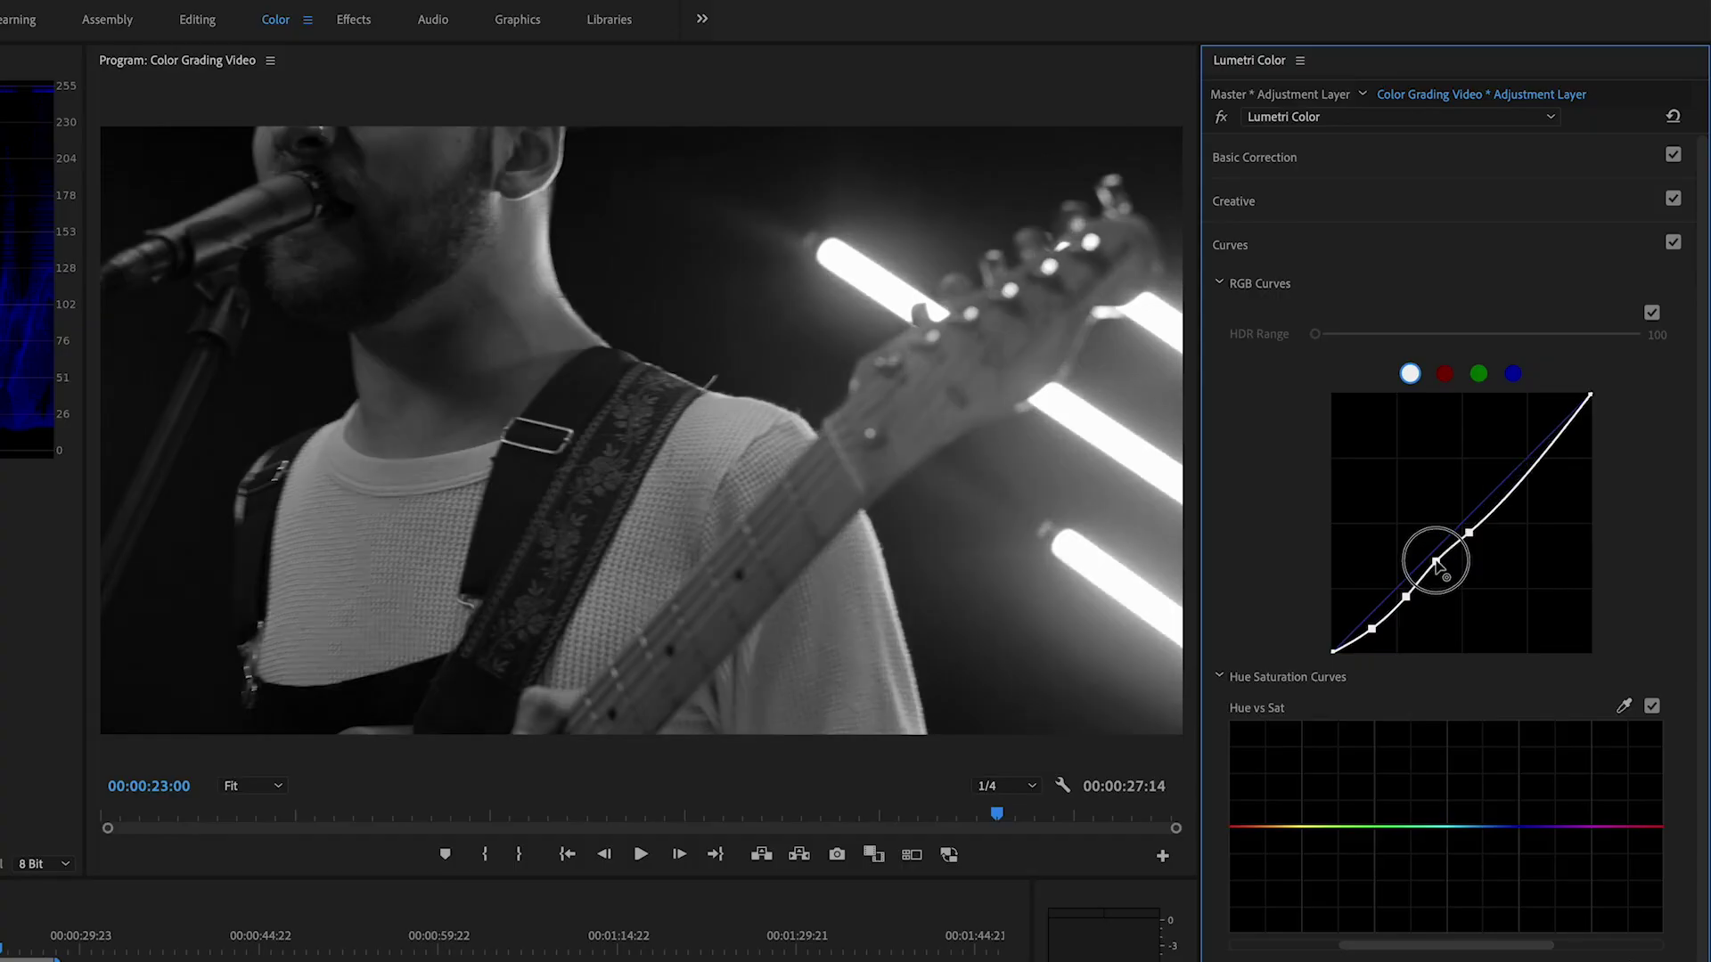
pyautogui.moveTo(1431, 559); pyautogui.dragTo(1469, 526)
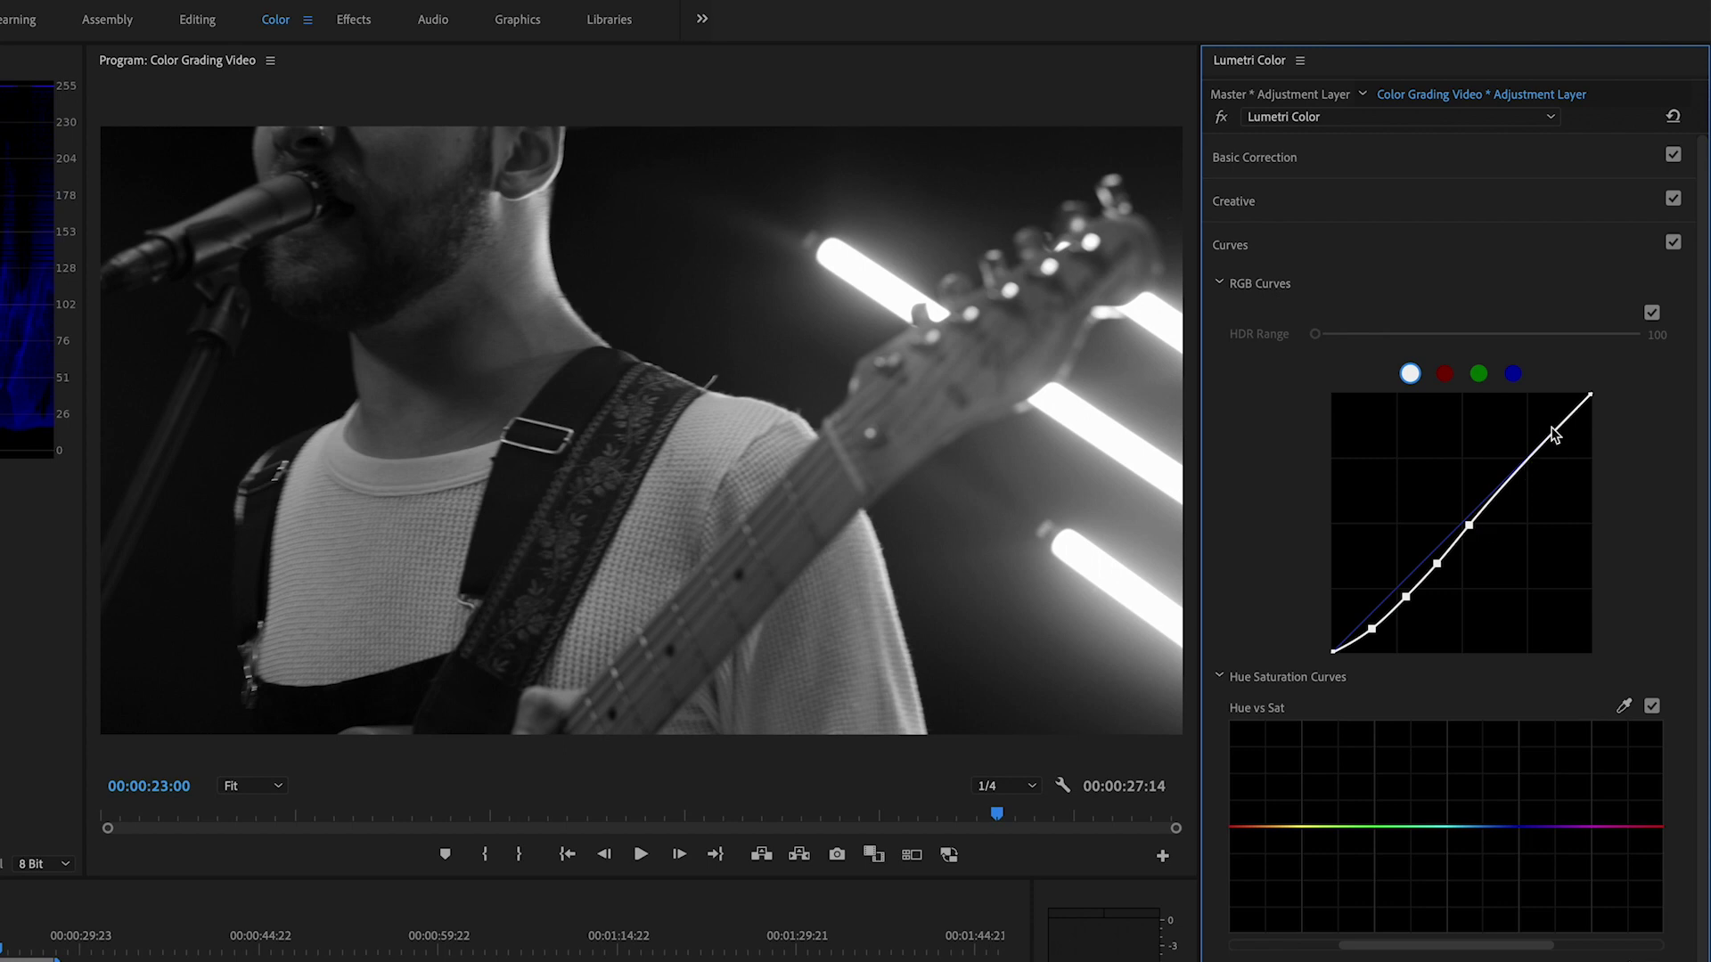
pyautogui.click(1531, 460)
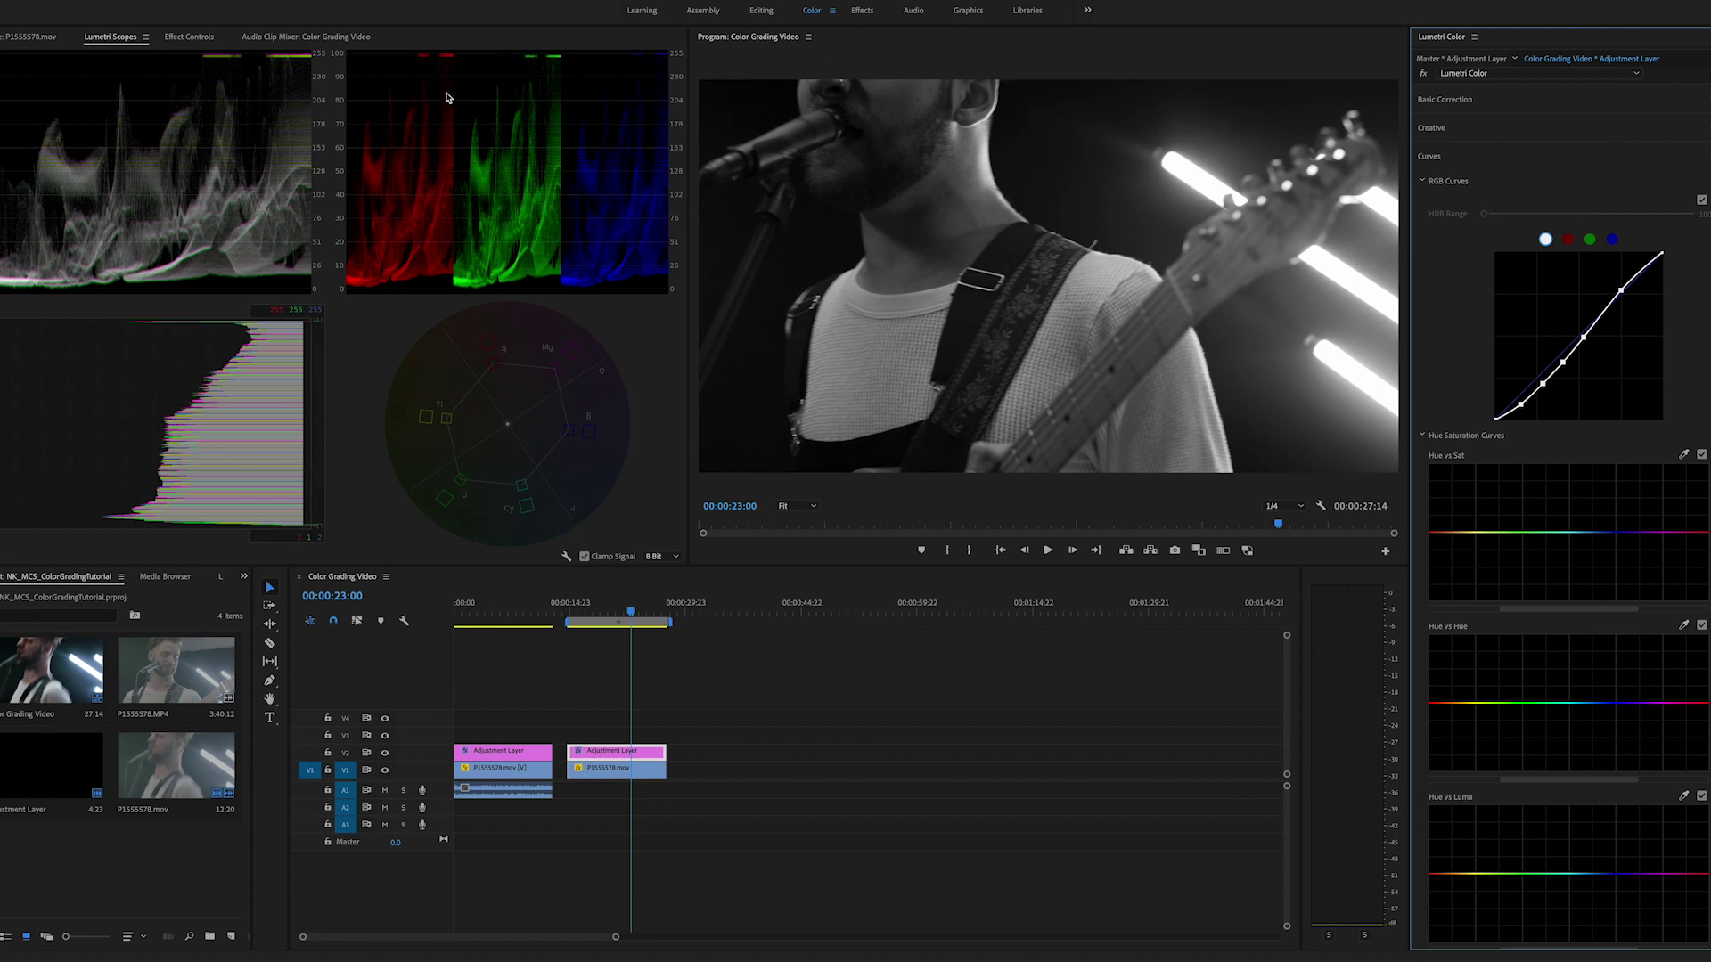
# Step: Set the second effect's Creative saturation to about 78 and its vibrance to about 18
pyautogui.click(1484, 130)
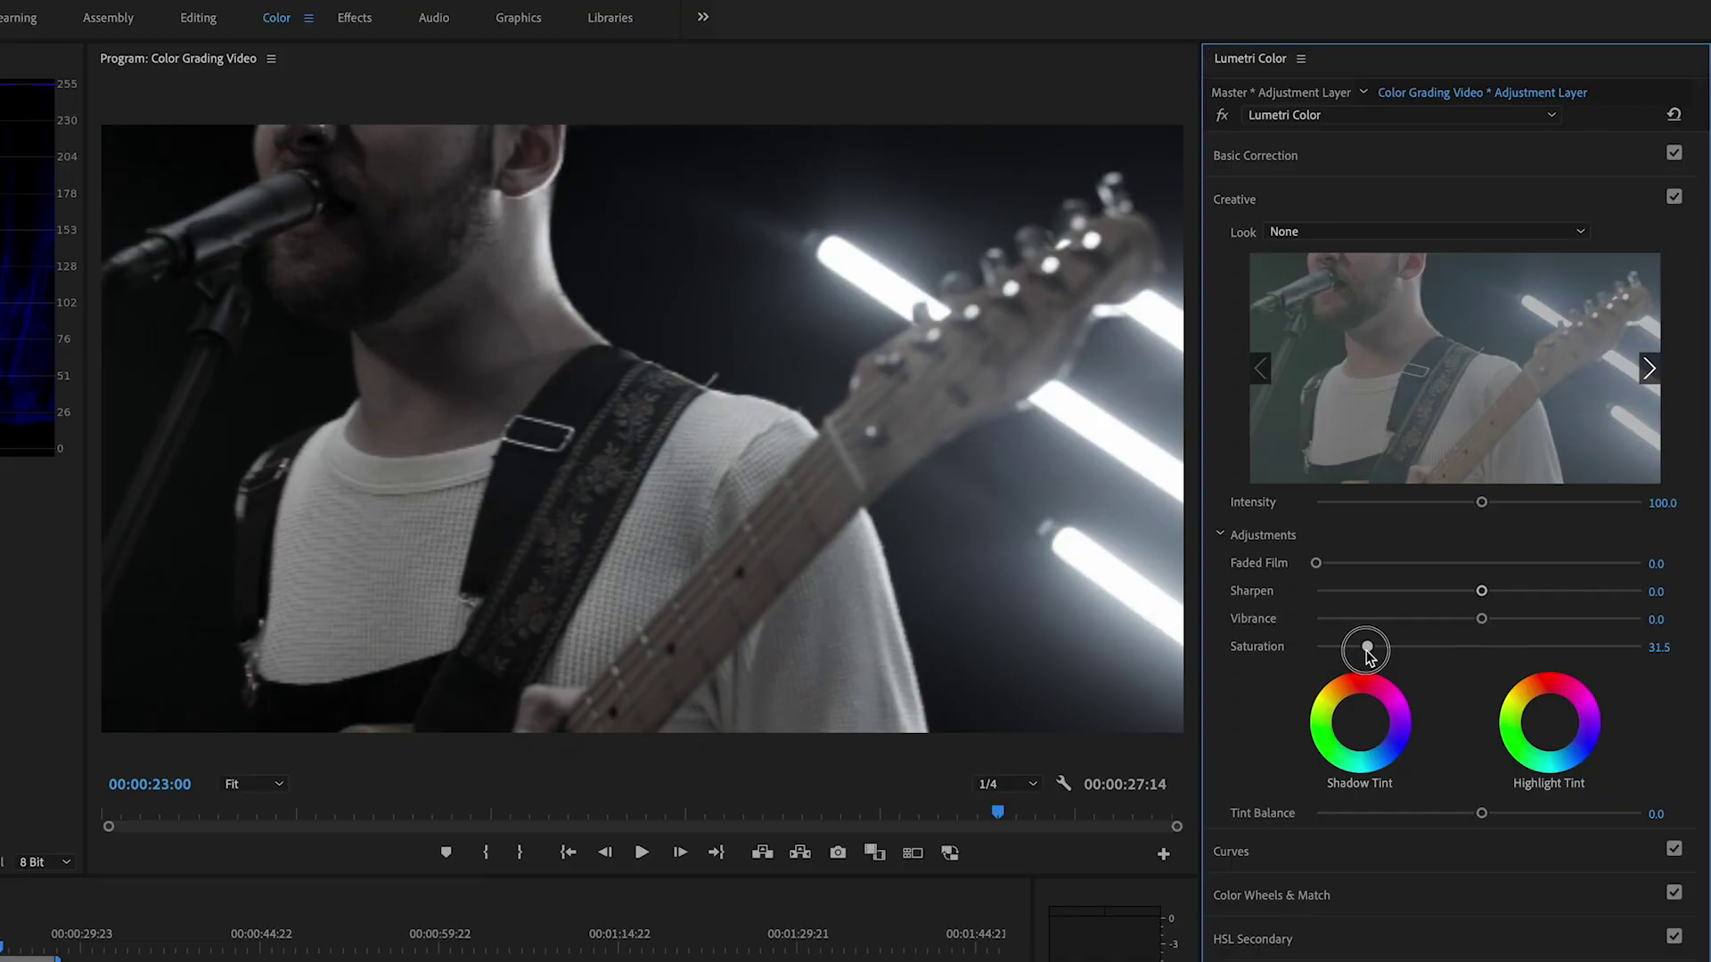
pyautogui.moveTo(1363, 649); pyautogui.dragTo(1448, 649)
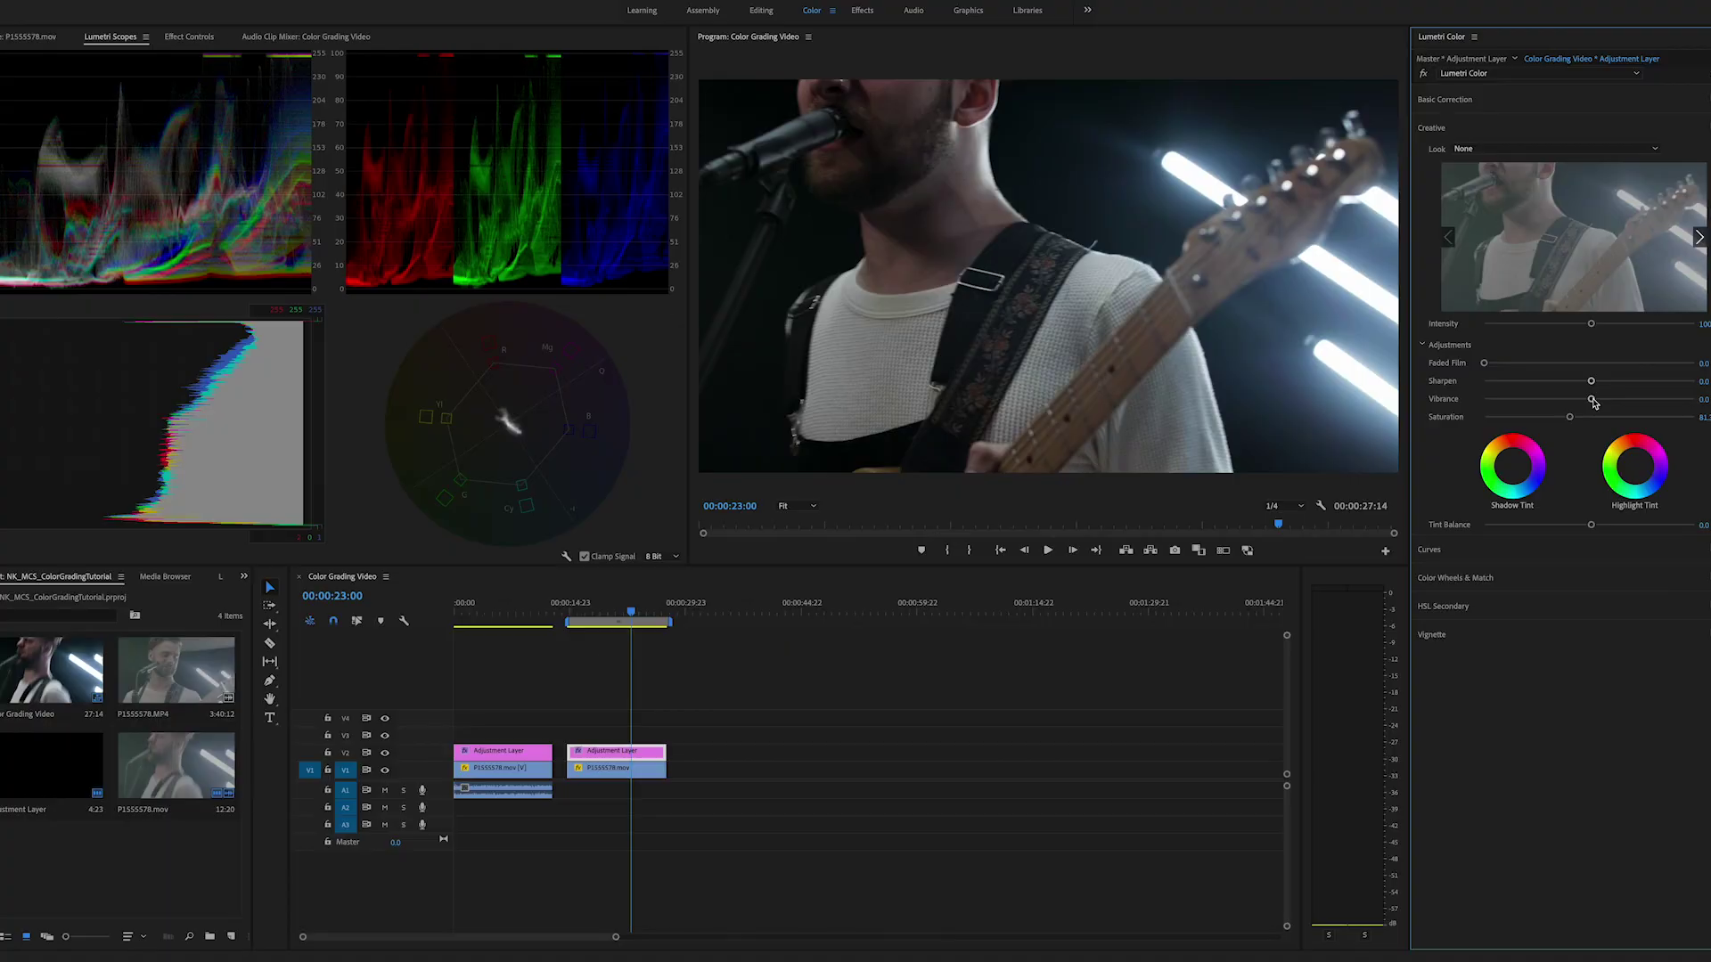
pyautogui.moveTo(1594, 402); pyautogui.dragTo(1604, 402)
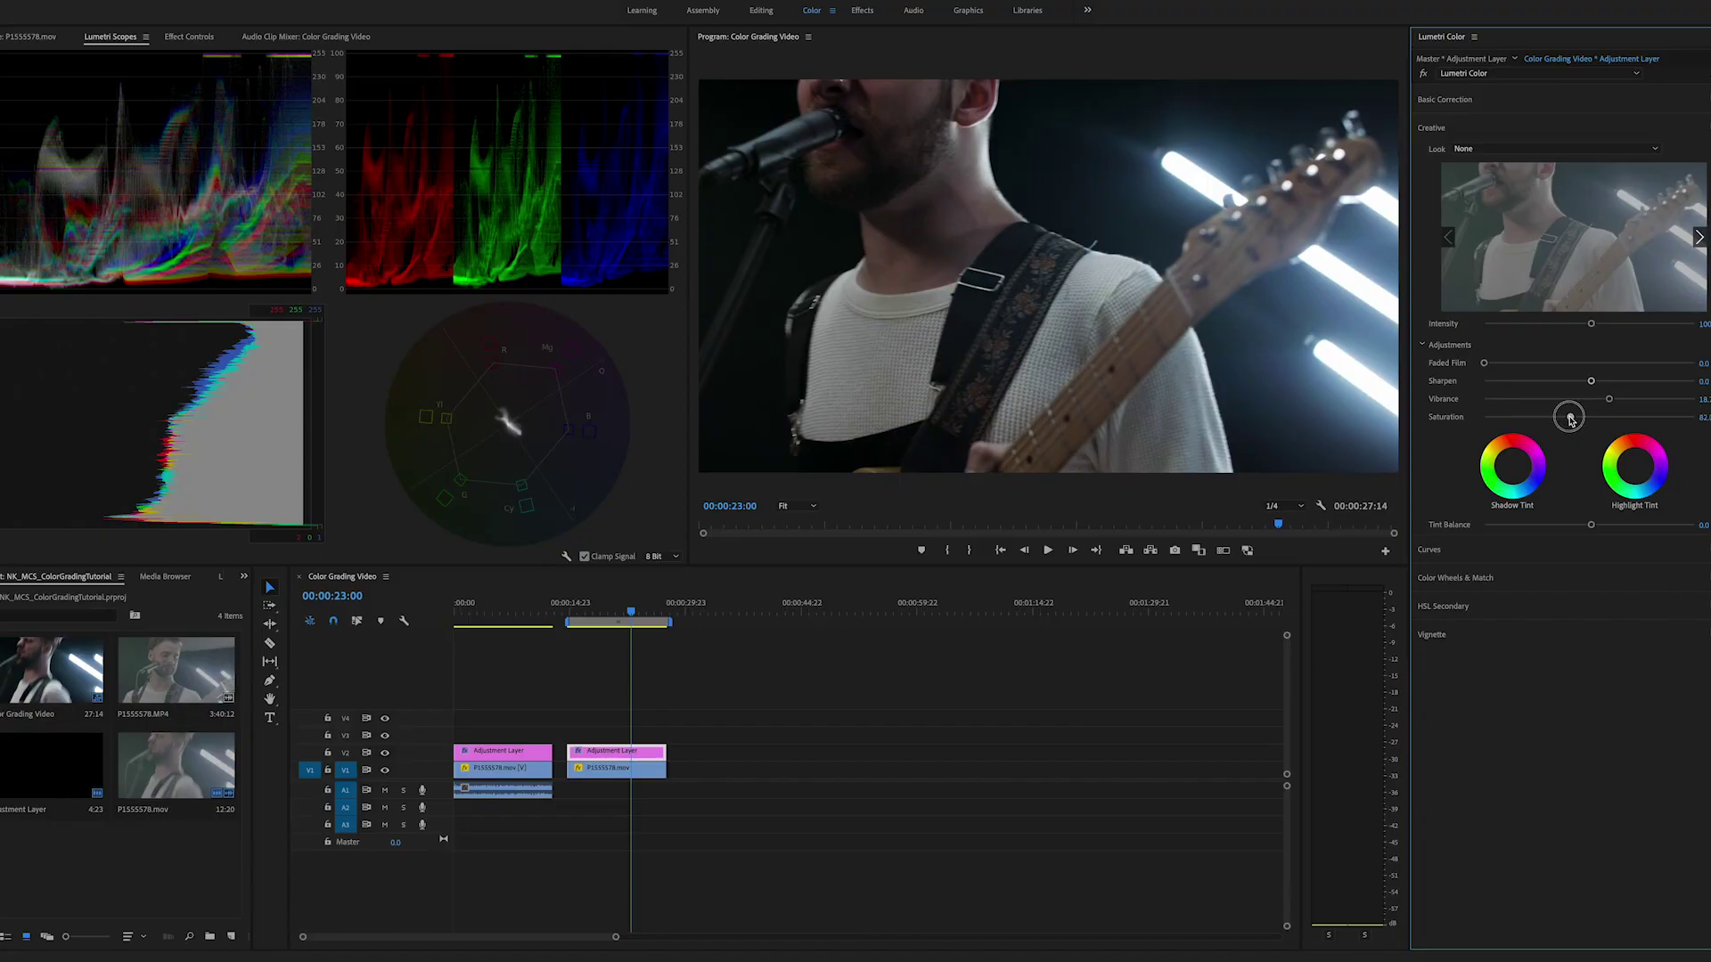
pyautogui.moveTo(1570, 419); pyautogui.dragTo(1566, 419)
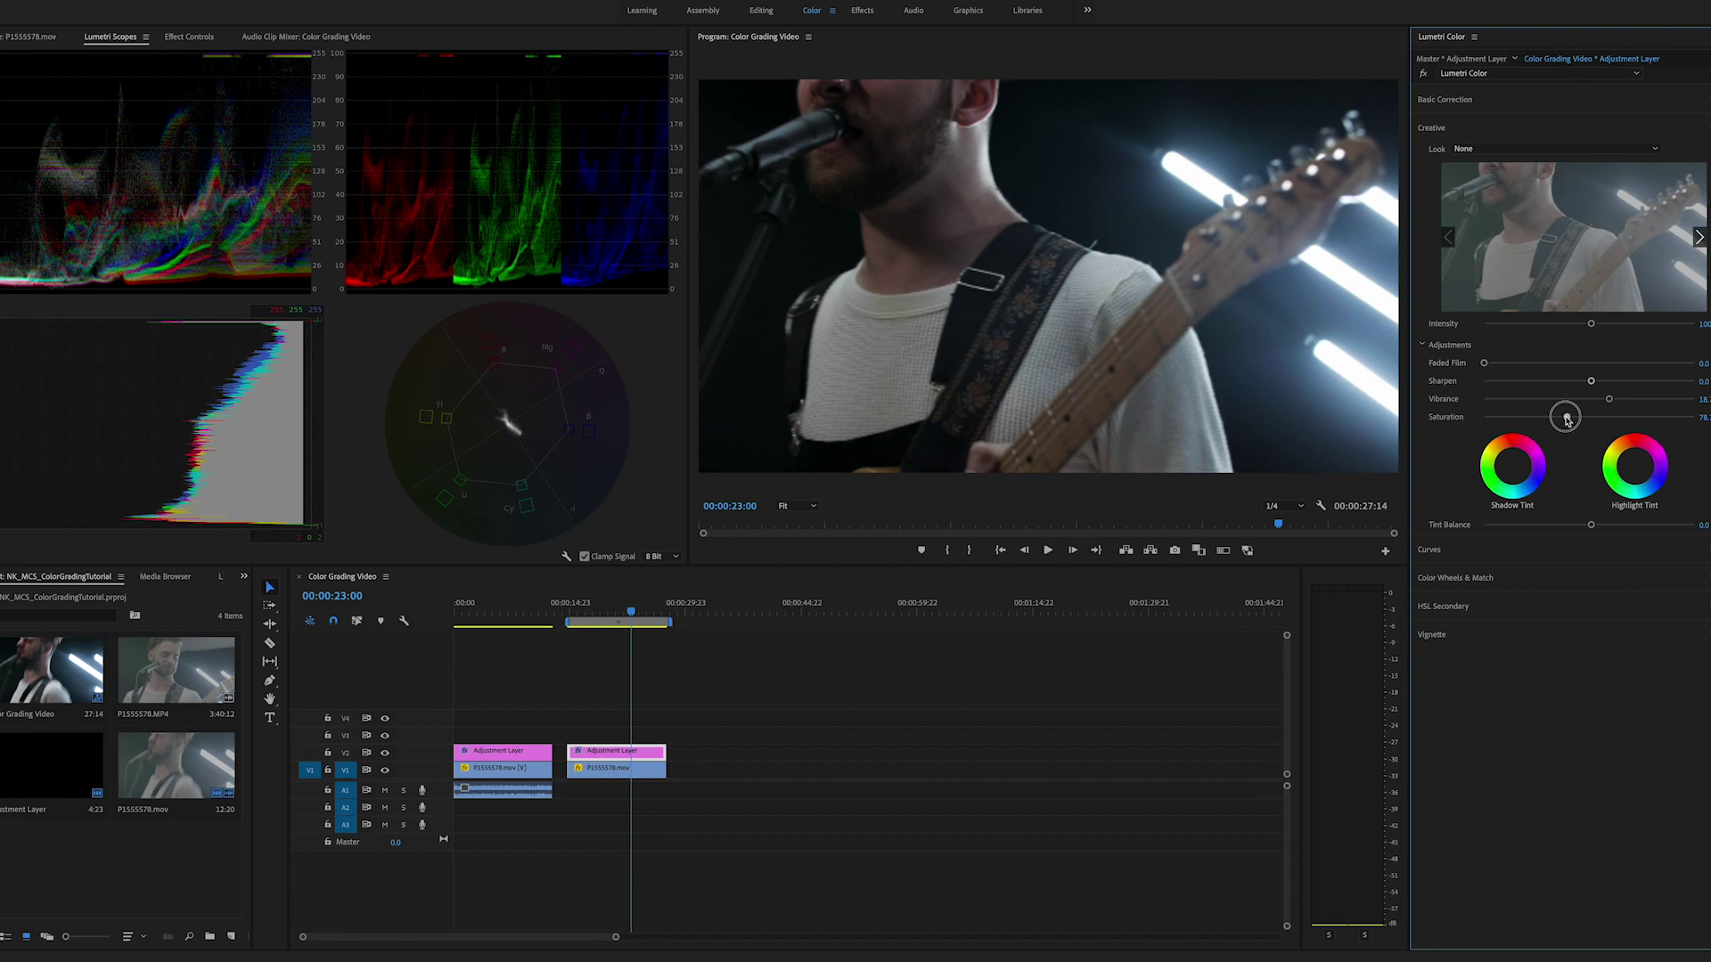
# Step: Try a very strong Sharpen amount in the Creative adjustments and return it close to its default
pyautogui.moveTo(1594, 383); pyautogui.dragTo(1687, 385)
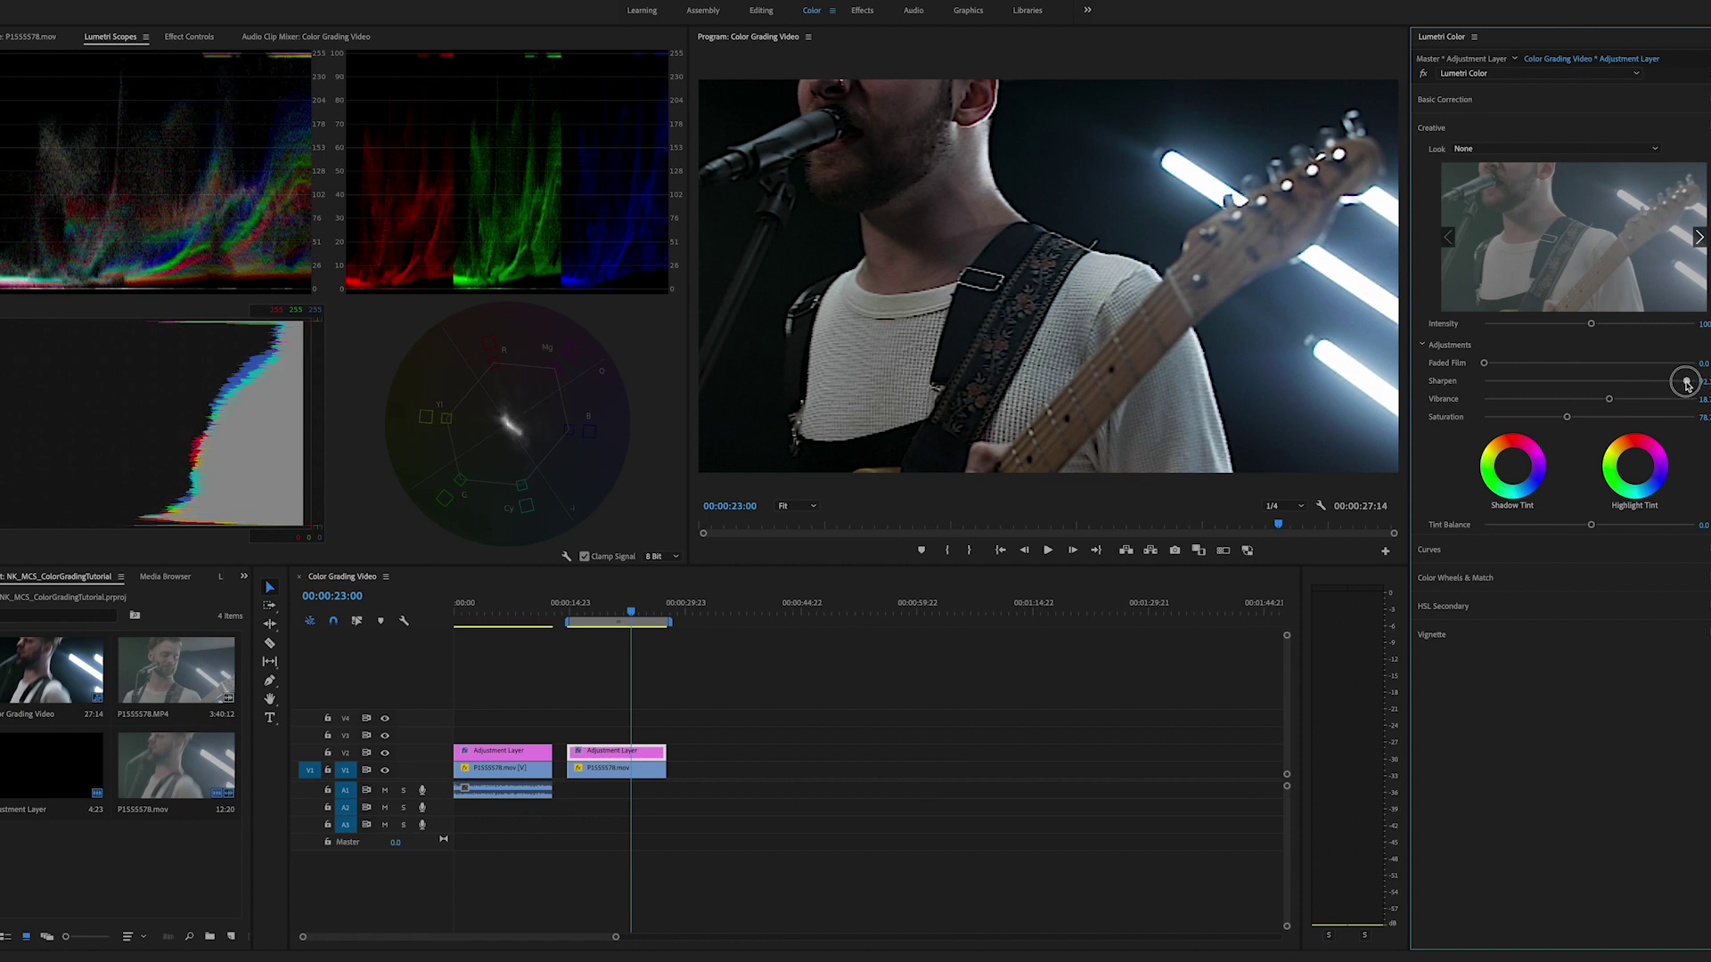
pyautogui.moveTo(1687, 385); pyautogui.dragTo(1596, 383)
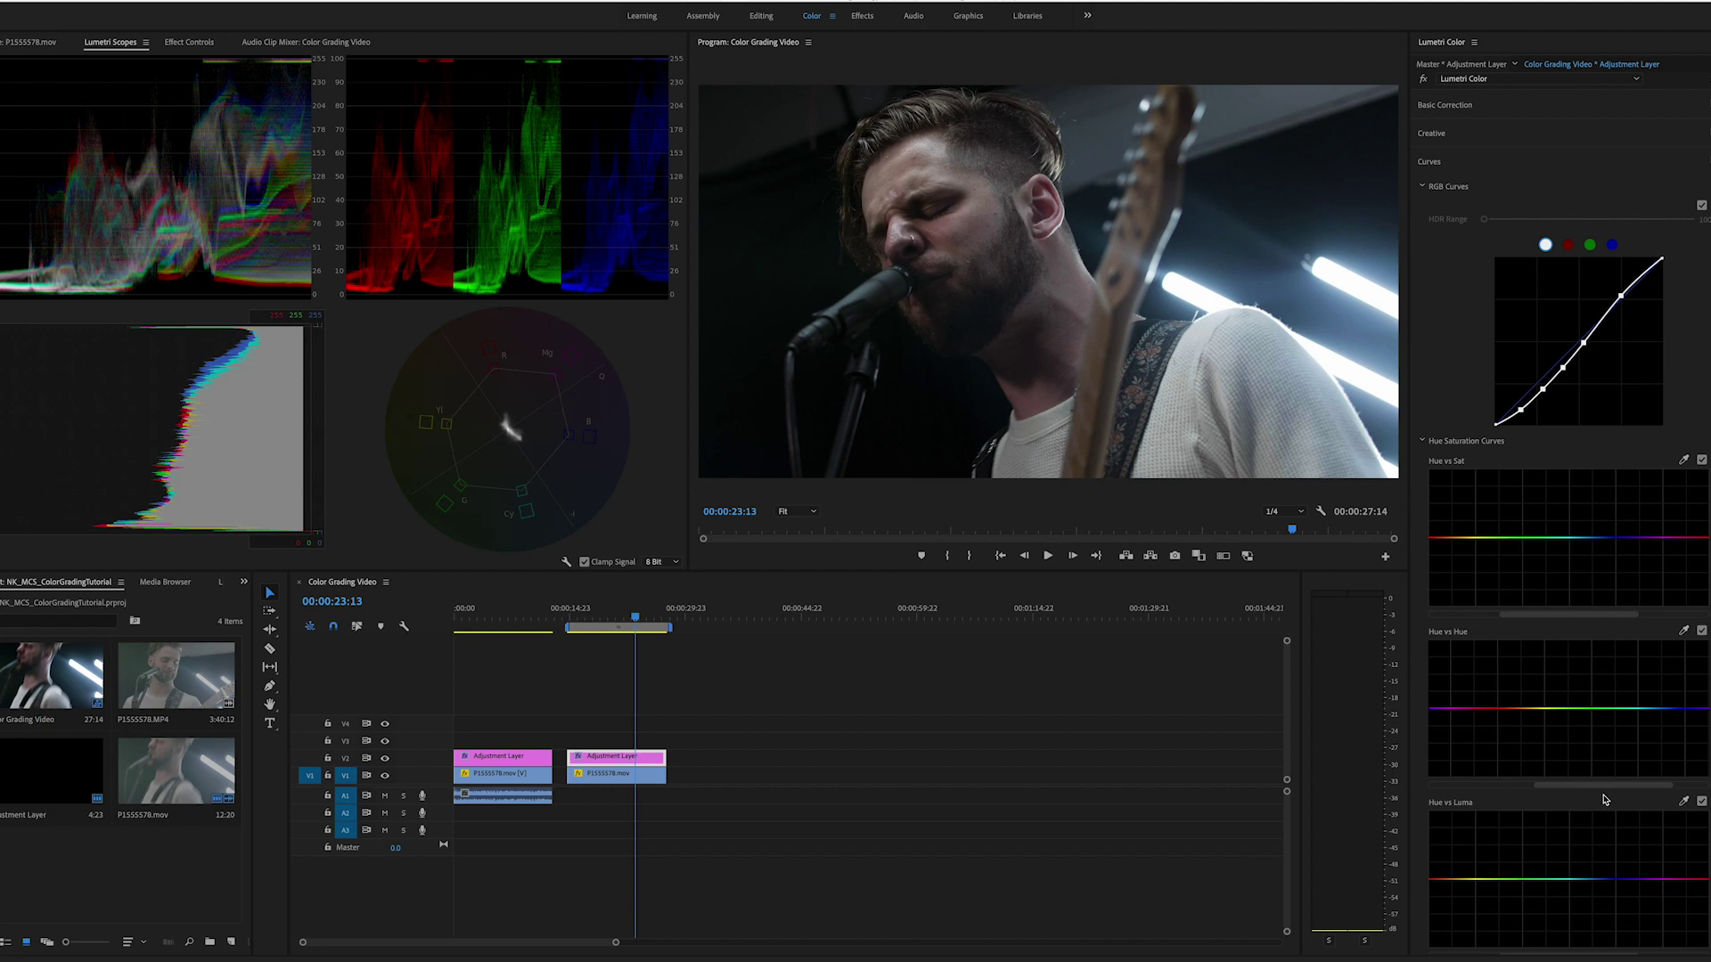
# Step: Sample the singer's facial skin tone for the Hue vs Hue curve and lower its central red point slightly
pyautogui.moveTo(1594, 790); pyautogui.dragTo(1607, 784)
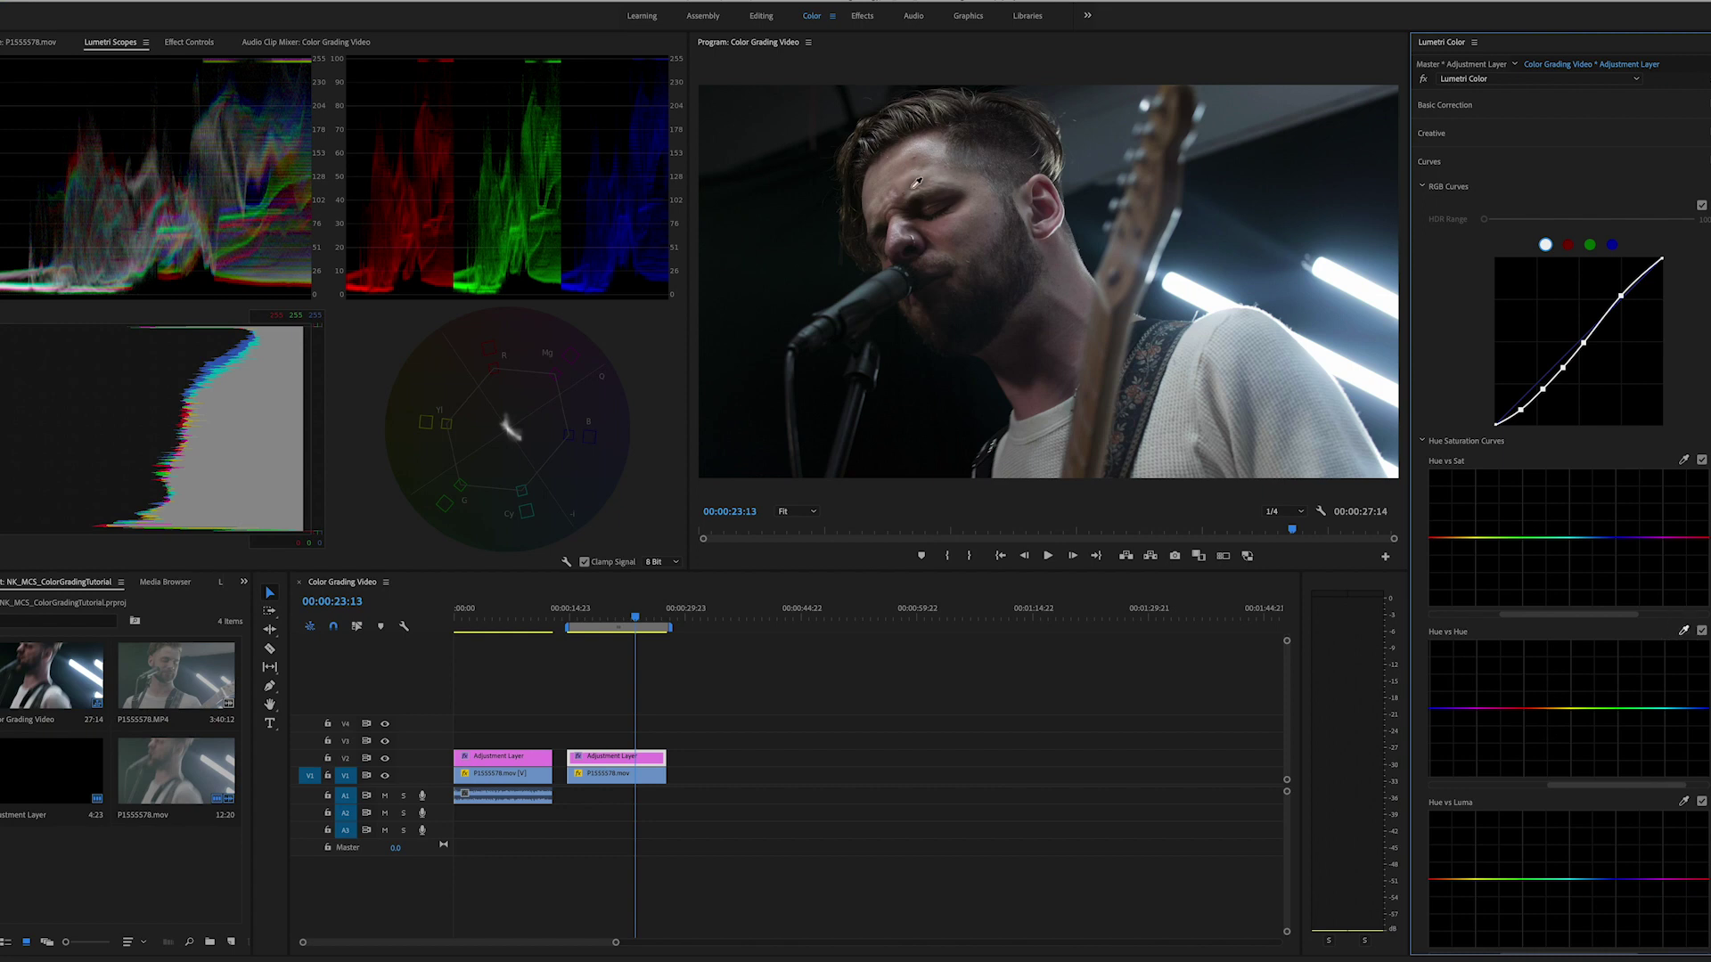
pyautogui.click(946, 229)
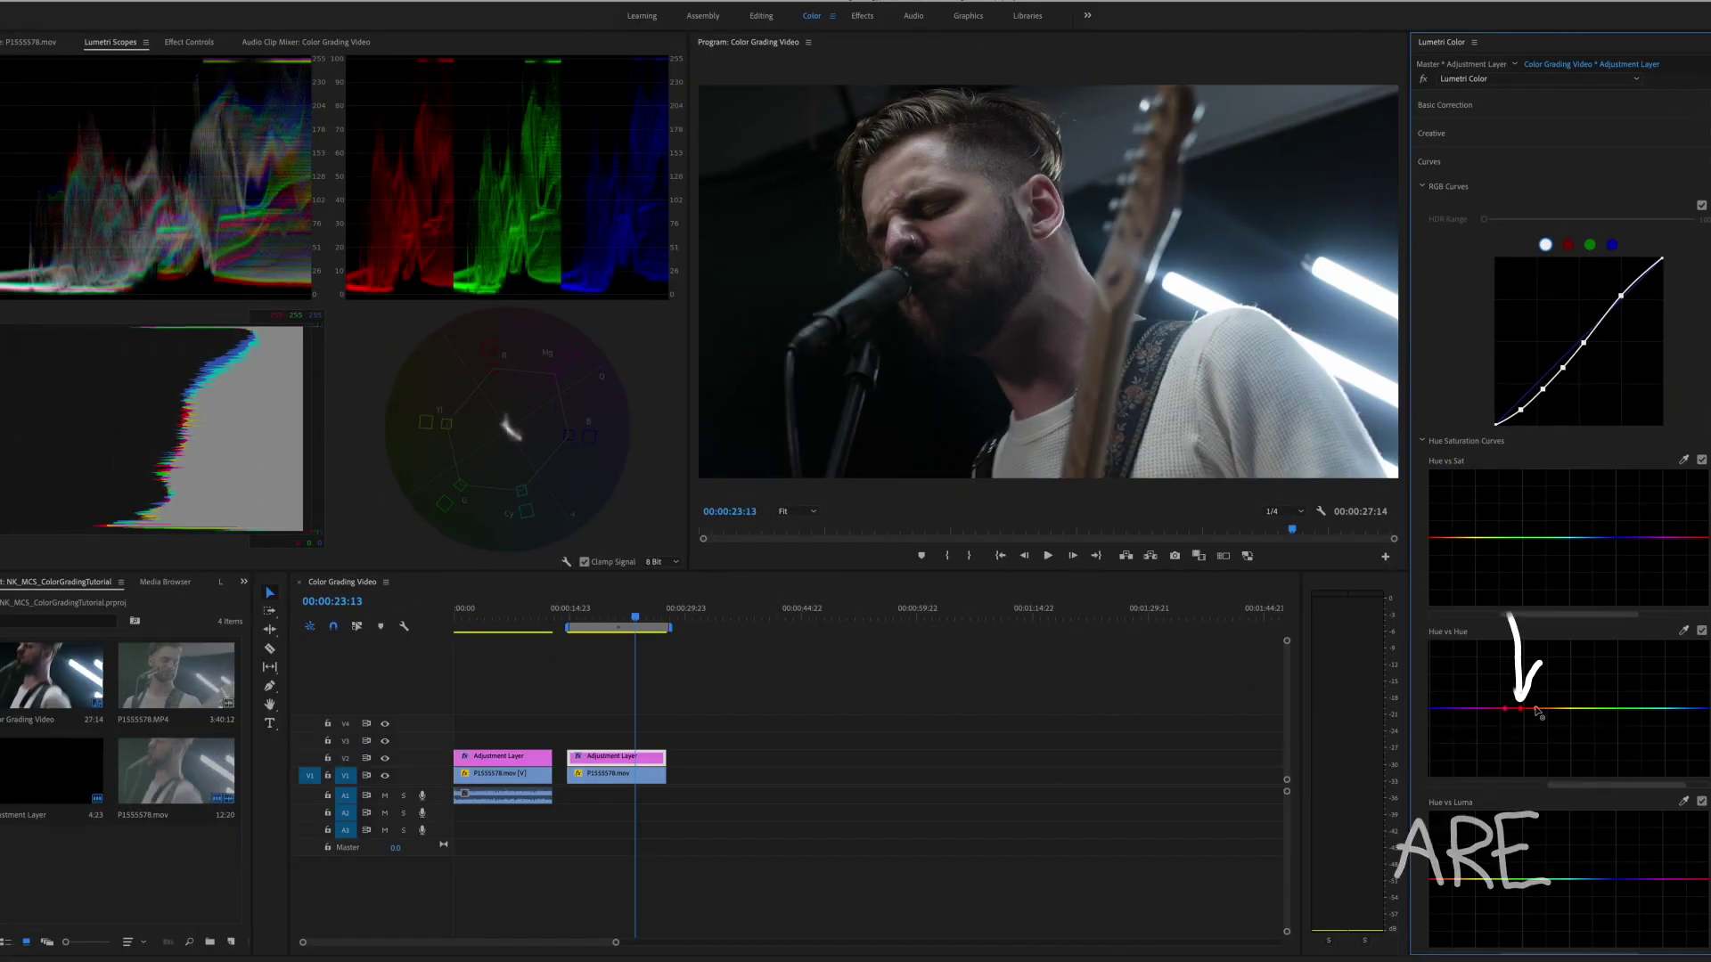
pyautogui.moveTo(1521, 710)
pyautogui.mouseDown()
pyautogui.moveTo(1521, 776)
pyautogui.moveTo(1520, 644)
pyautogui.moveTo(1522, 732)
pyautogui.moveTo(1524, 681)
pyautogui.moveTo(1524, 714)
pyautogui.mouseUp()
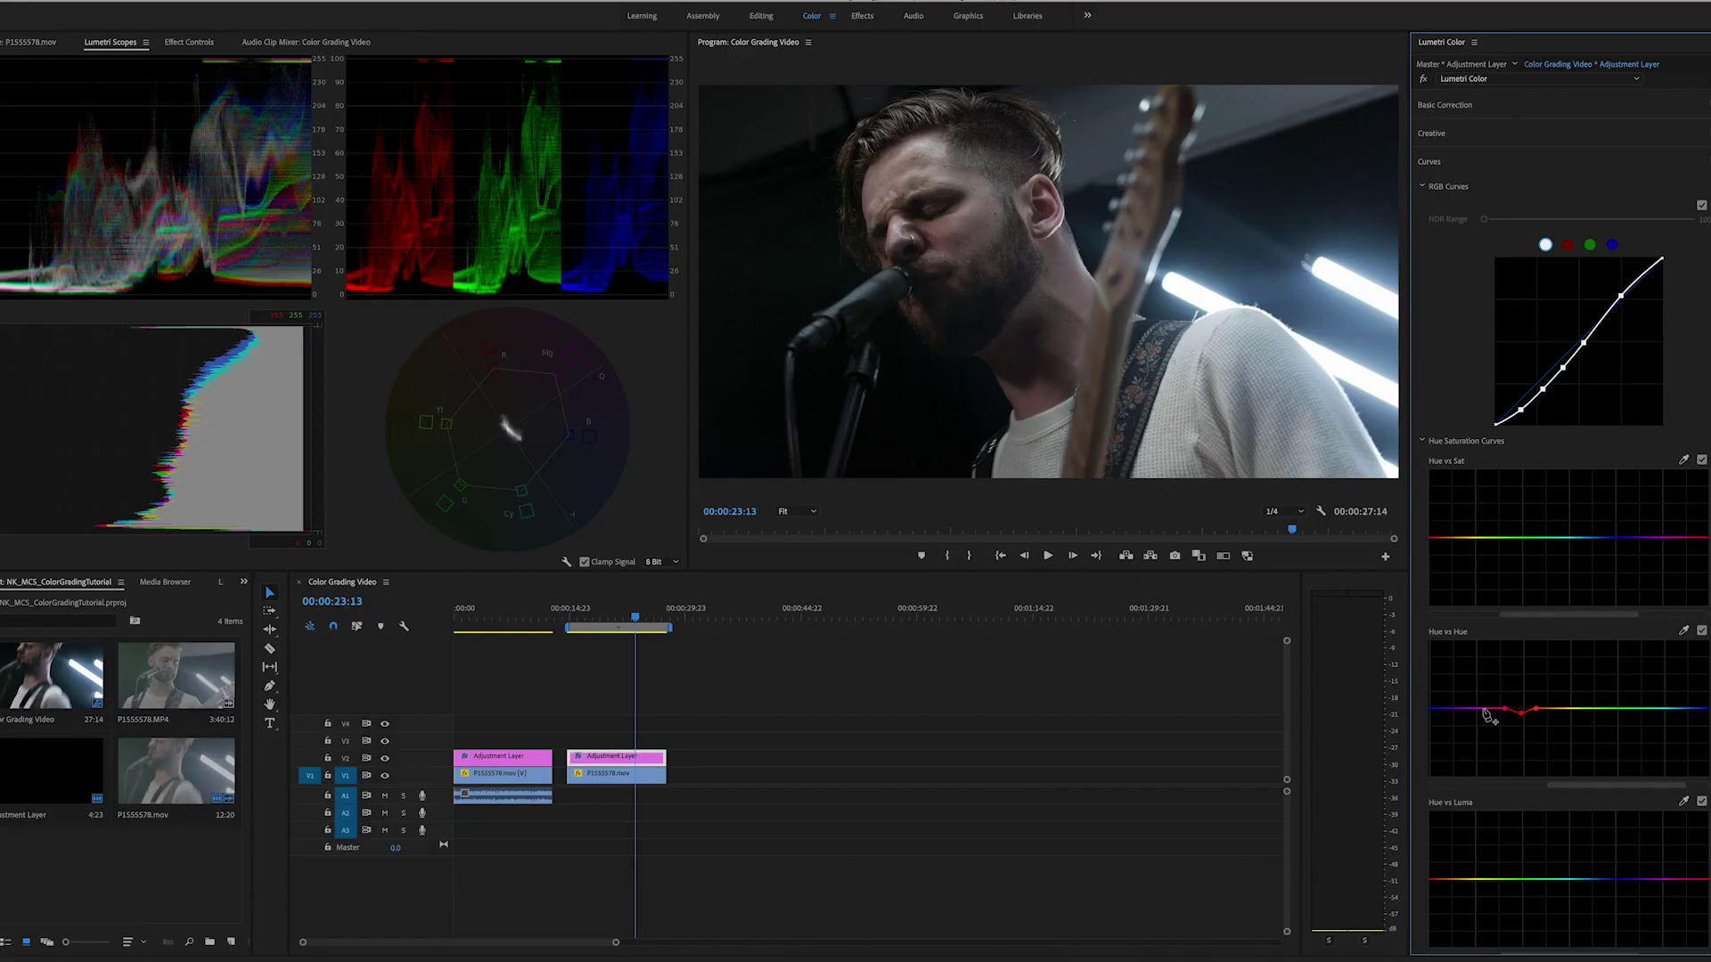
# Step: Add magenta and yellow anchor points to the Hue vs Hue curve and raise an orange point slightly above the baseline
pyautogui.click(1477, 710)
pyautogui.click(1572, 710)
pyautogui.moveTo(1552, 710); pyautogui.dragTo(1553, 691)
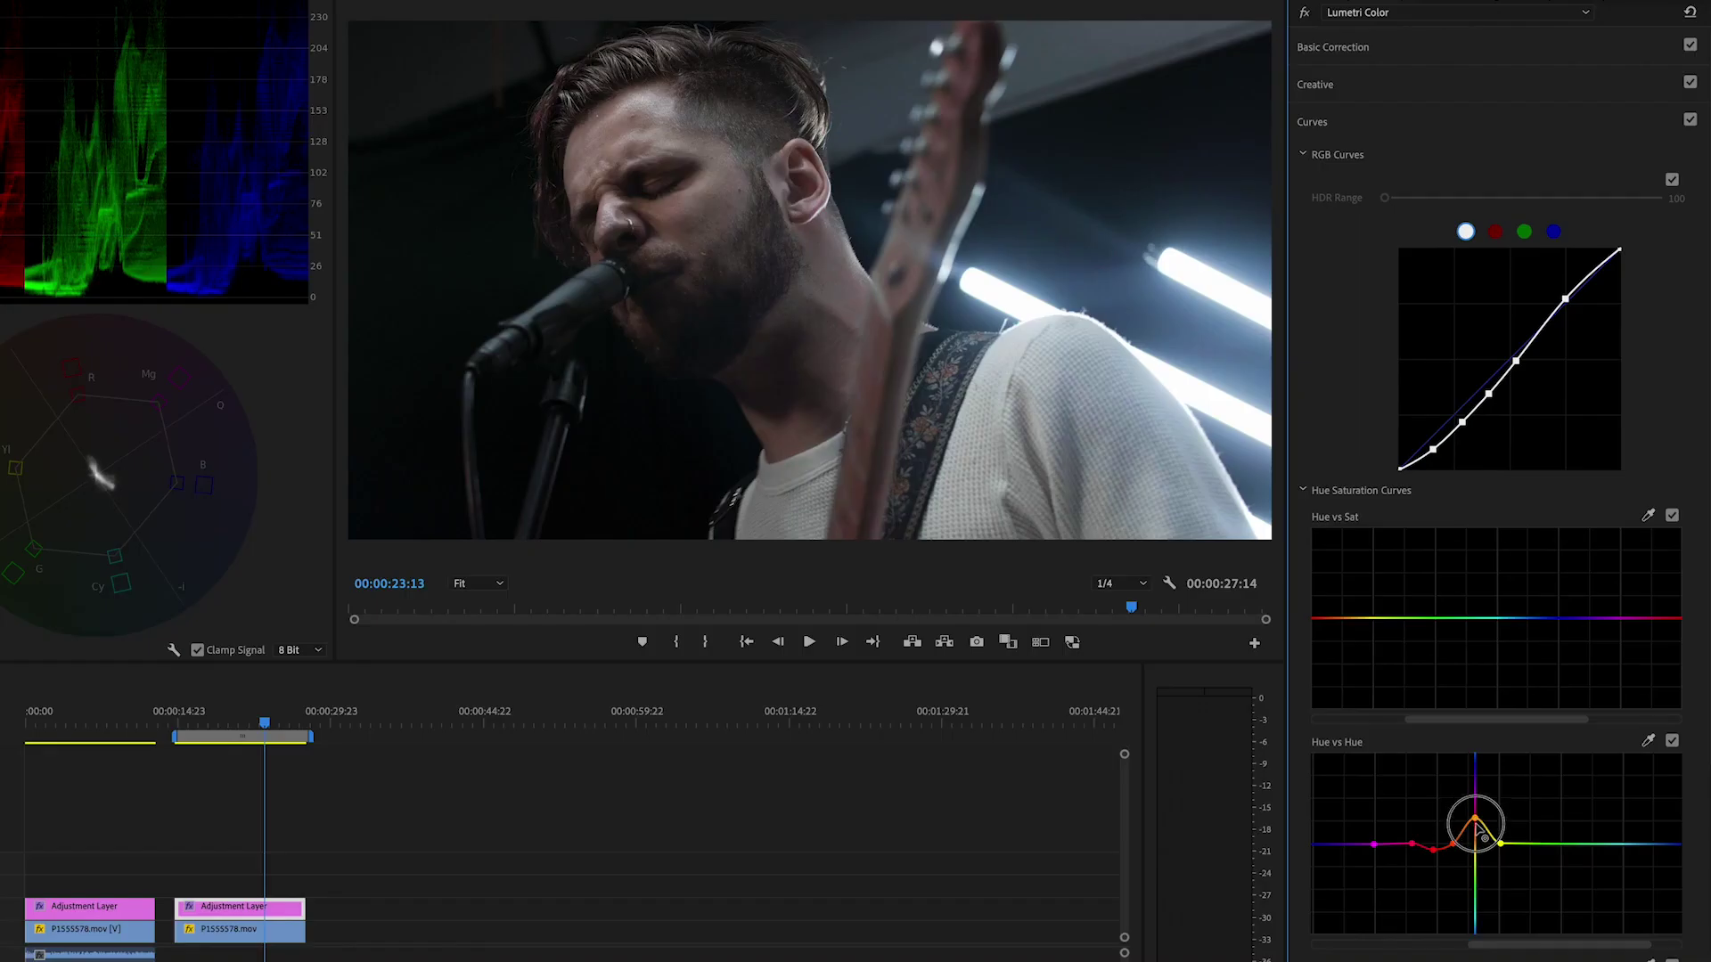
pyautogui.moveTo(1475, 818); pyautogui.dragTo(1475, 843)
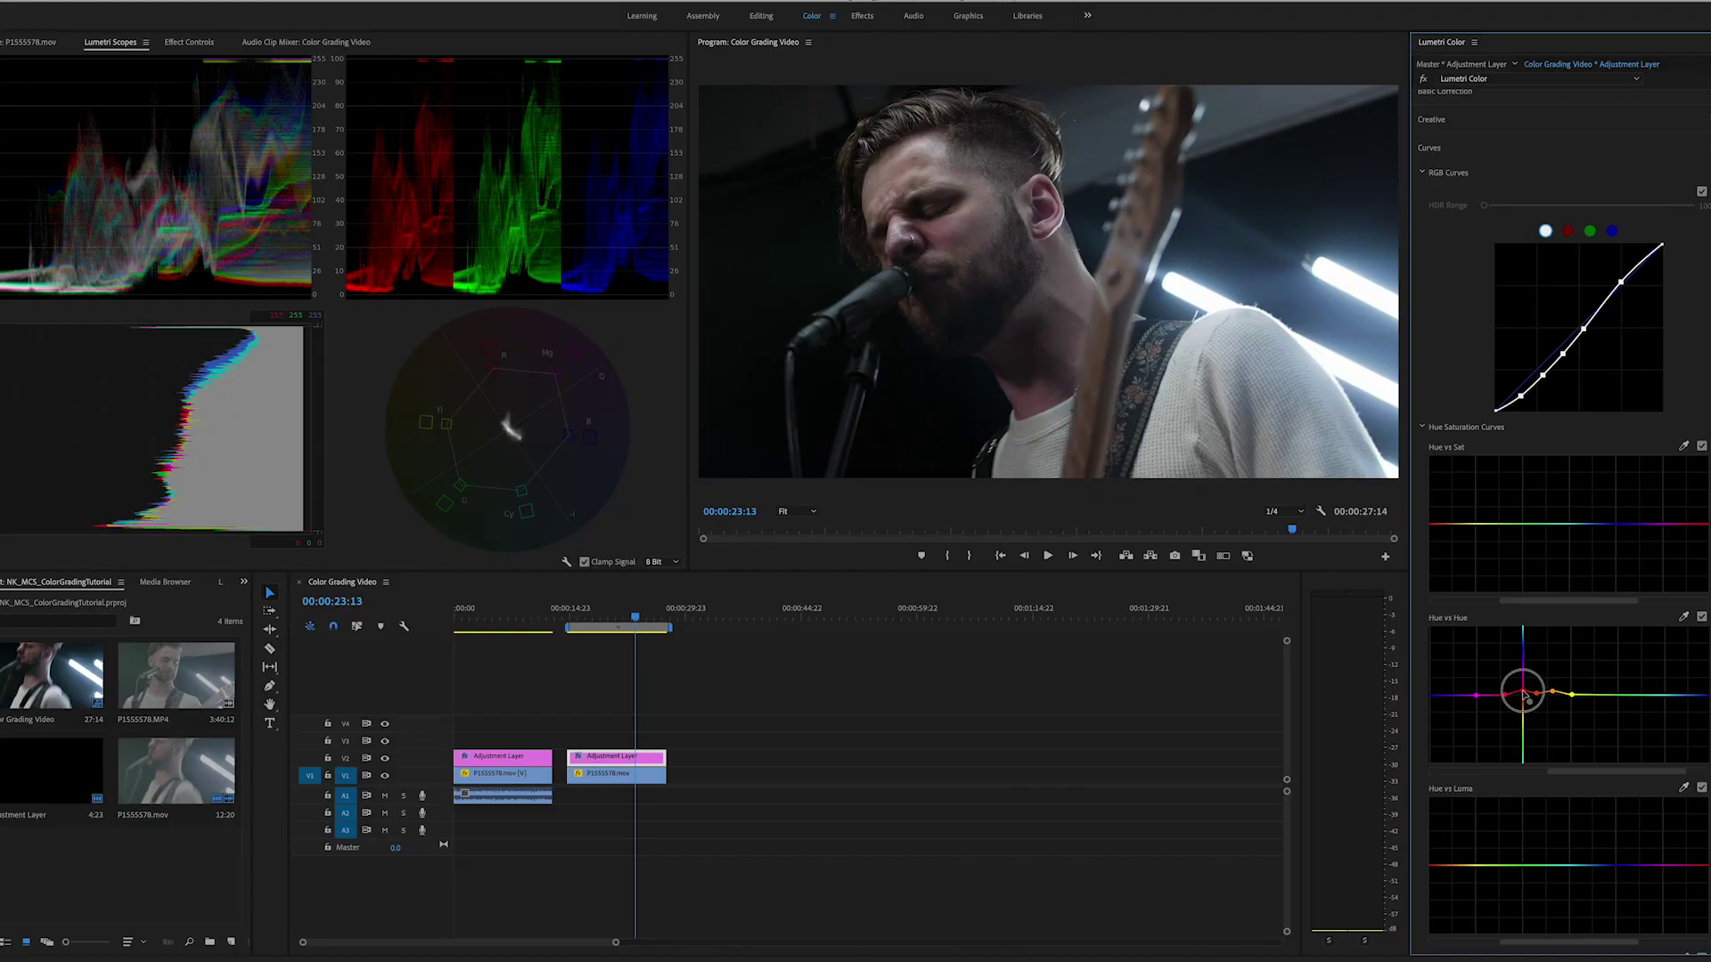
# Step: Lower the central red point and the neighbouring magenta-side red point of the Hue vs Hue curve slightly below the baseline
pyautogui.moveTo(1525, 697); pyautogui.dragTo(1526, 705)
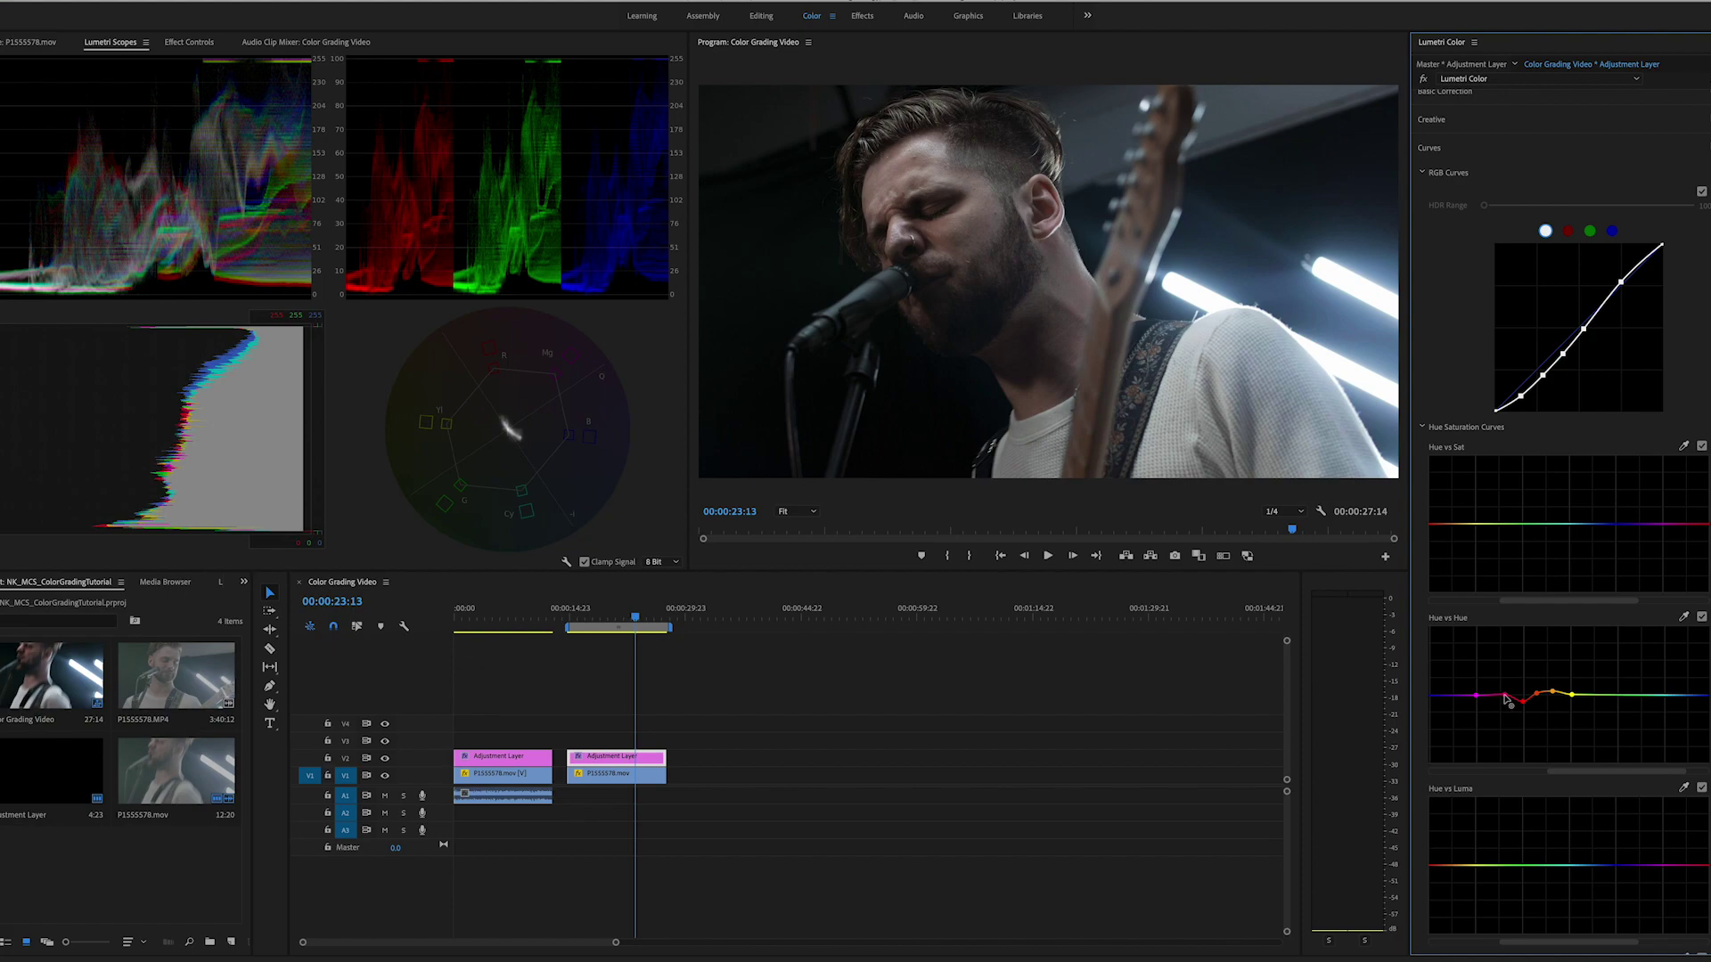
pyautogui.moveTo(1506, 702)
pyautogui.mouseDown()
pyautogui.moveTo(1499, 720)
pyautogui.moveTo(1500, 667)
pyautogui.moveTo(1505, 687)
pyautogui.mouseUp()
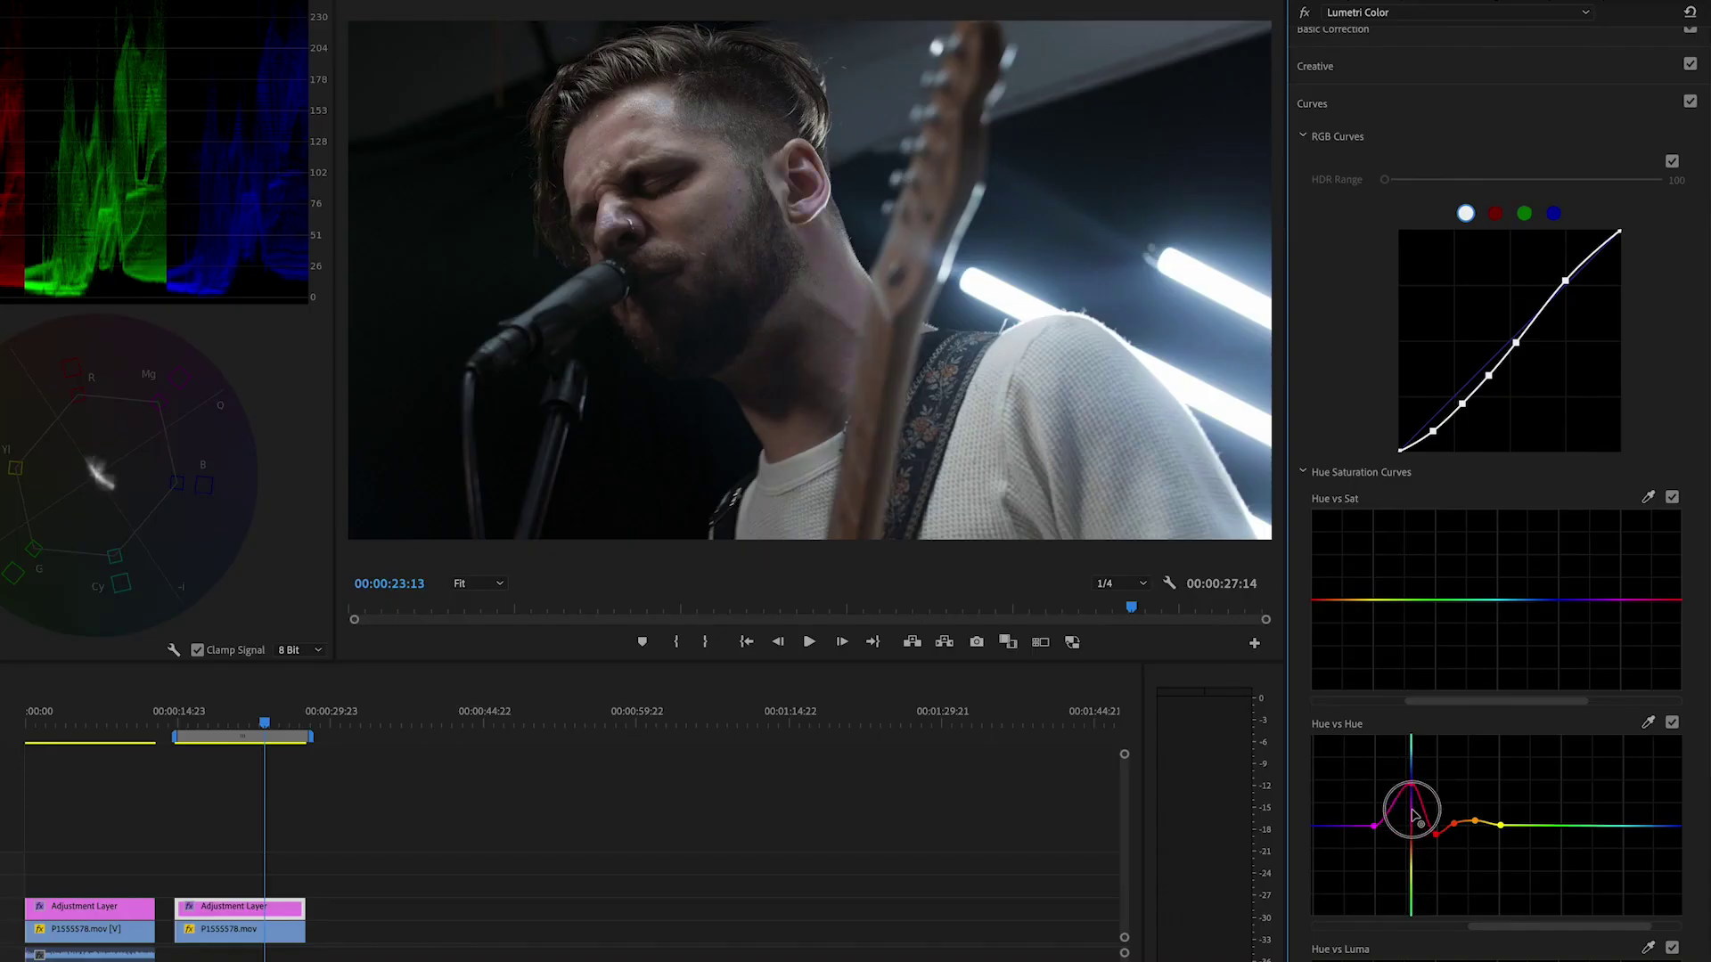
pyautogui.moveTo(1415, 816); pyautogui.dragTo(1411, 832)
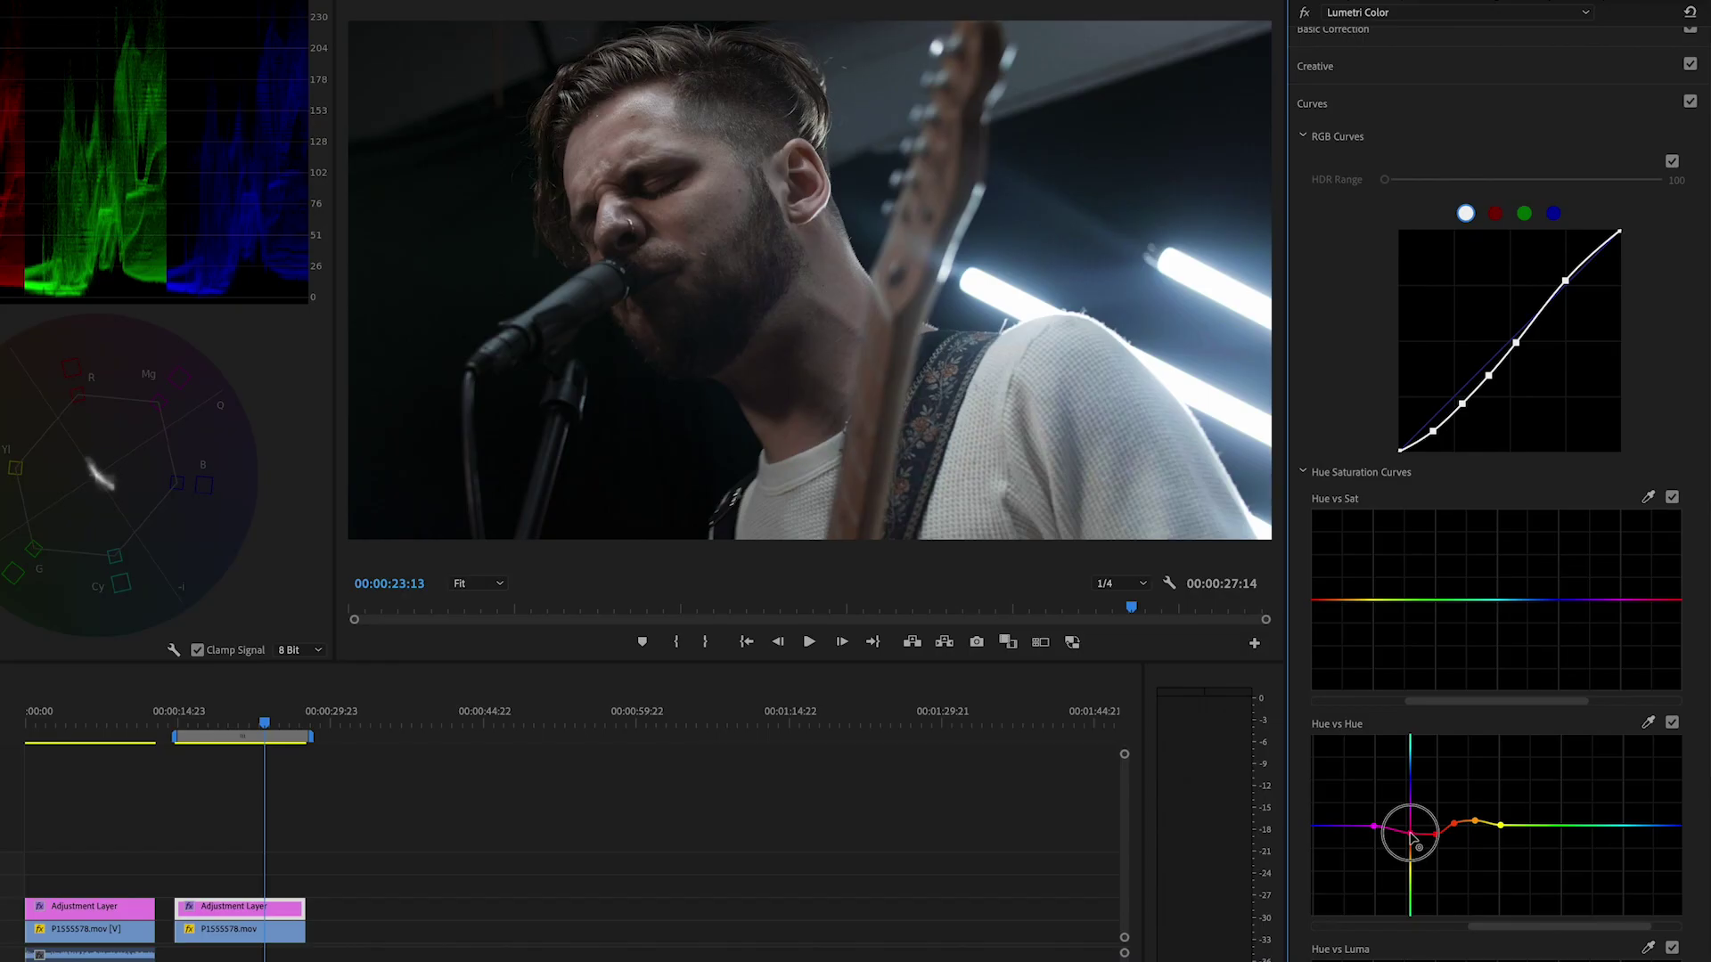
# Step: Compare the singer's skin tone with the Hue vs Hue curve adjustment switched off and on
pyautogui.click(1672, 724)
pyautogui.click(1672, 723)
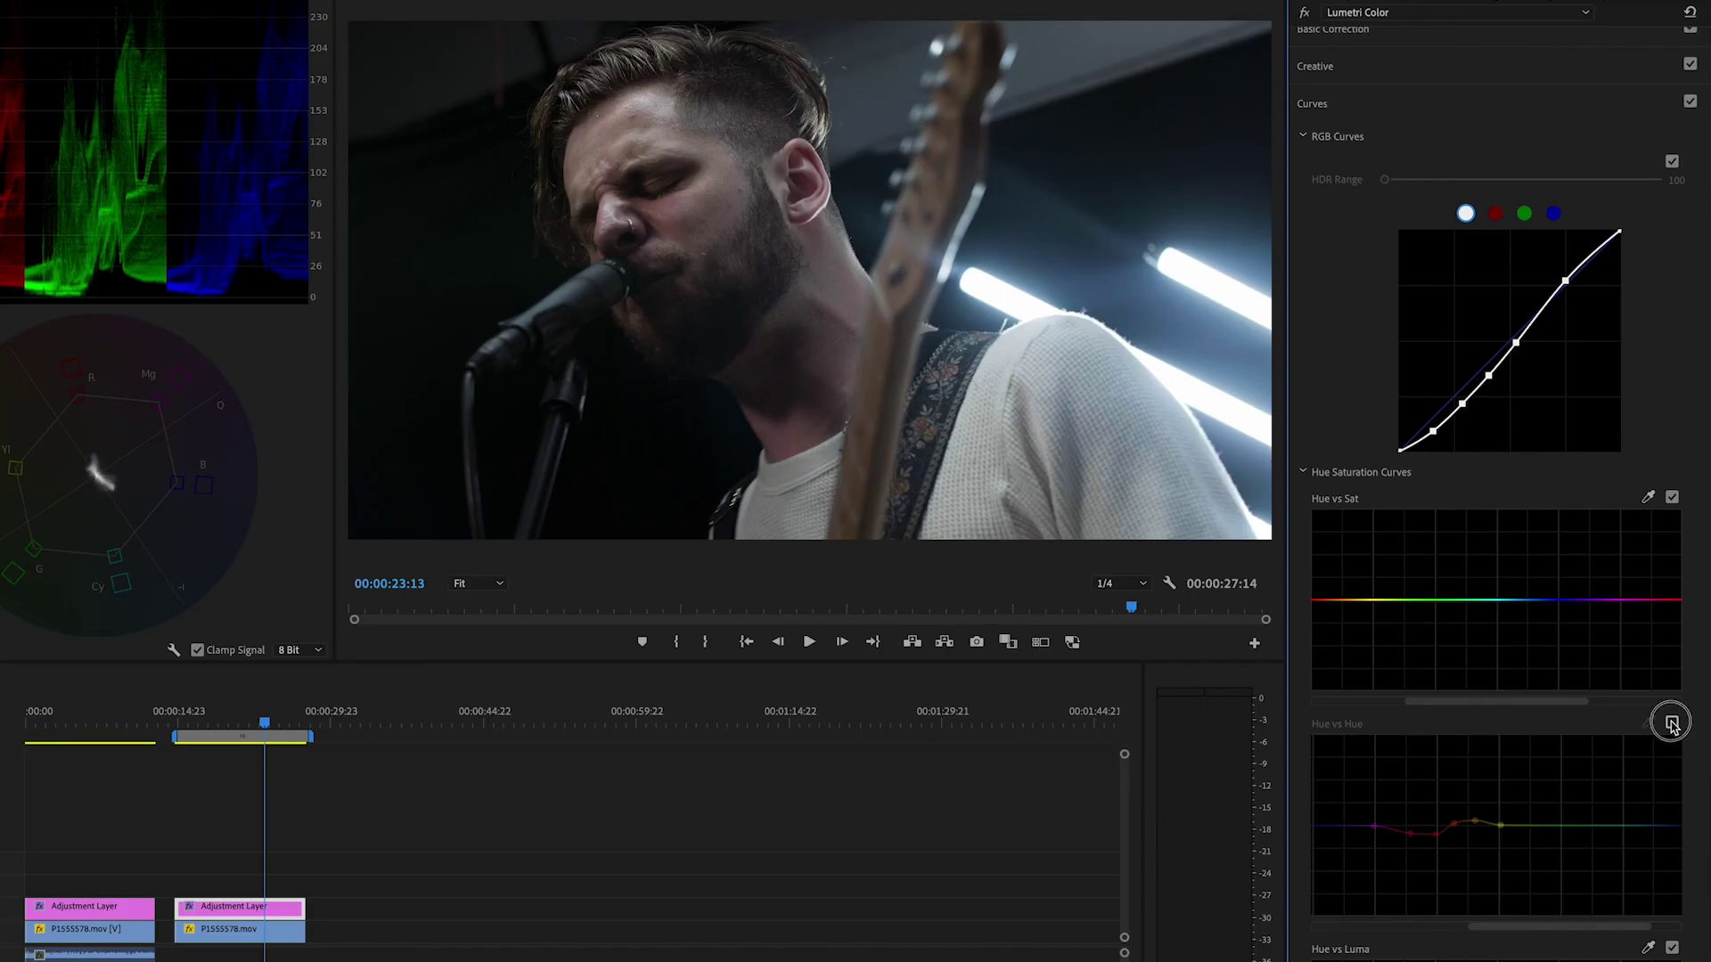
pyautogui.click(1669, 718)
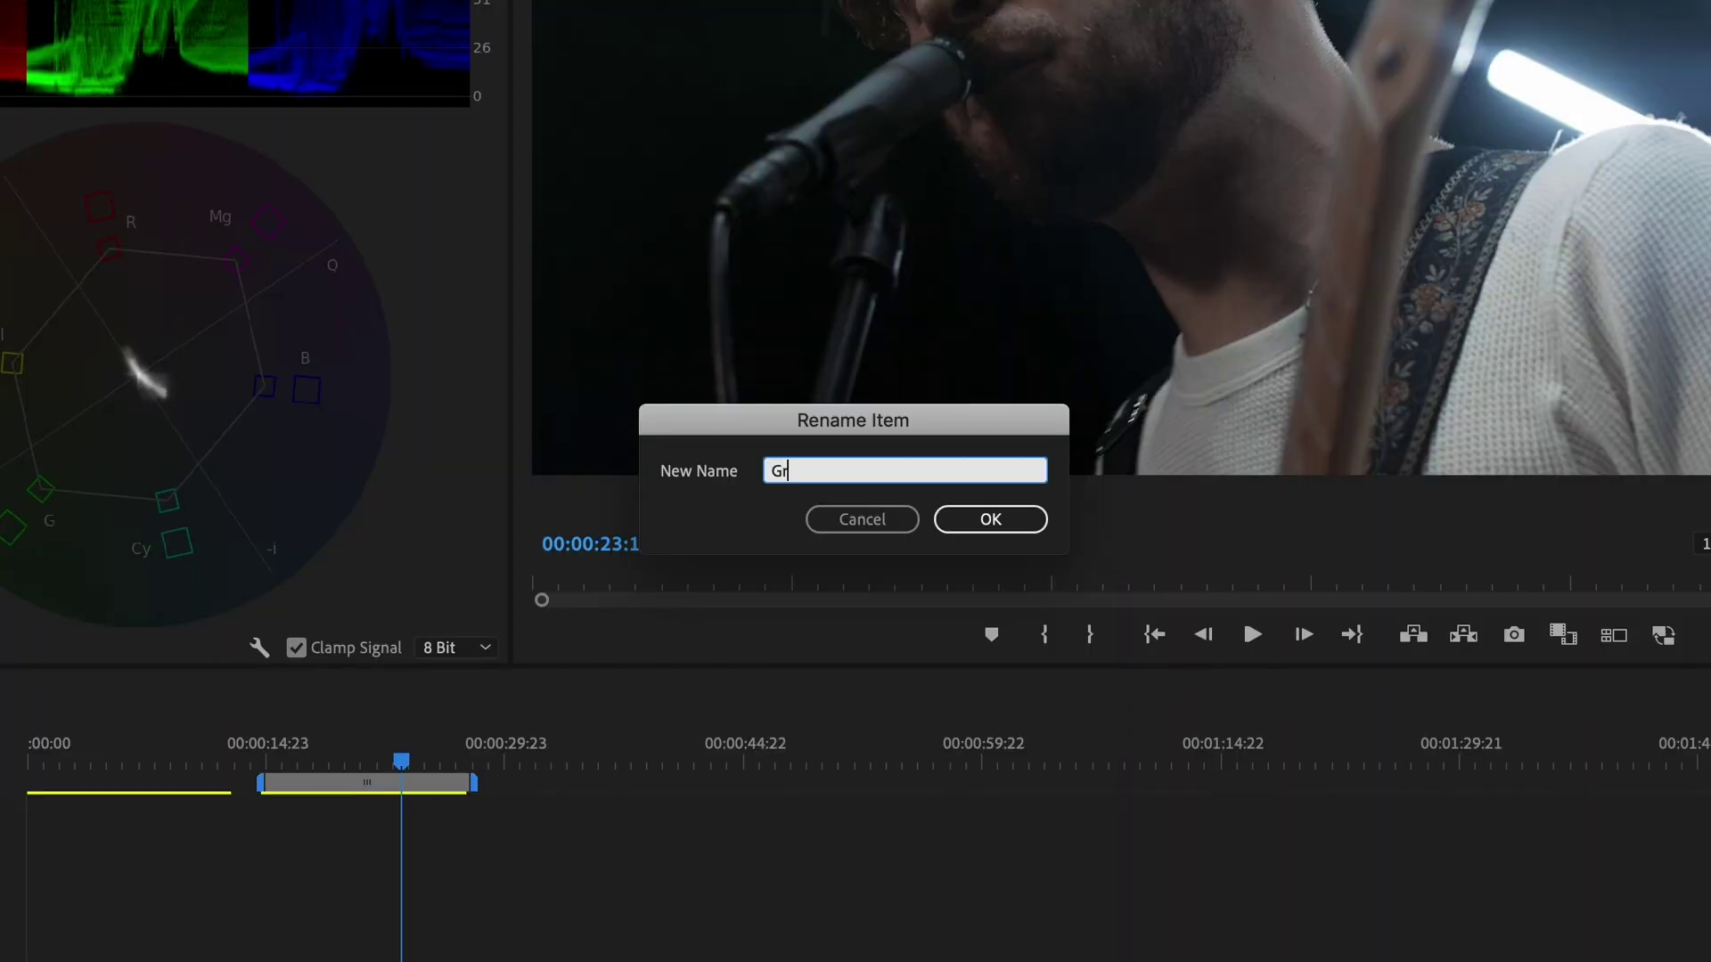
# Step: Rename the current Lumetri effect as Grade and add another Lumetri Color effect to the adjustment layer
pyautogui.write('ade')
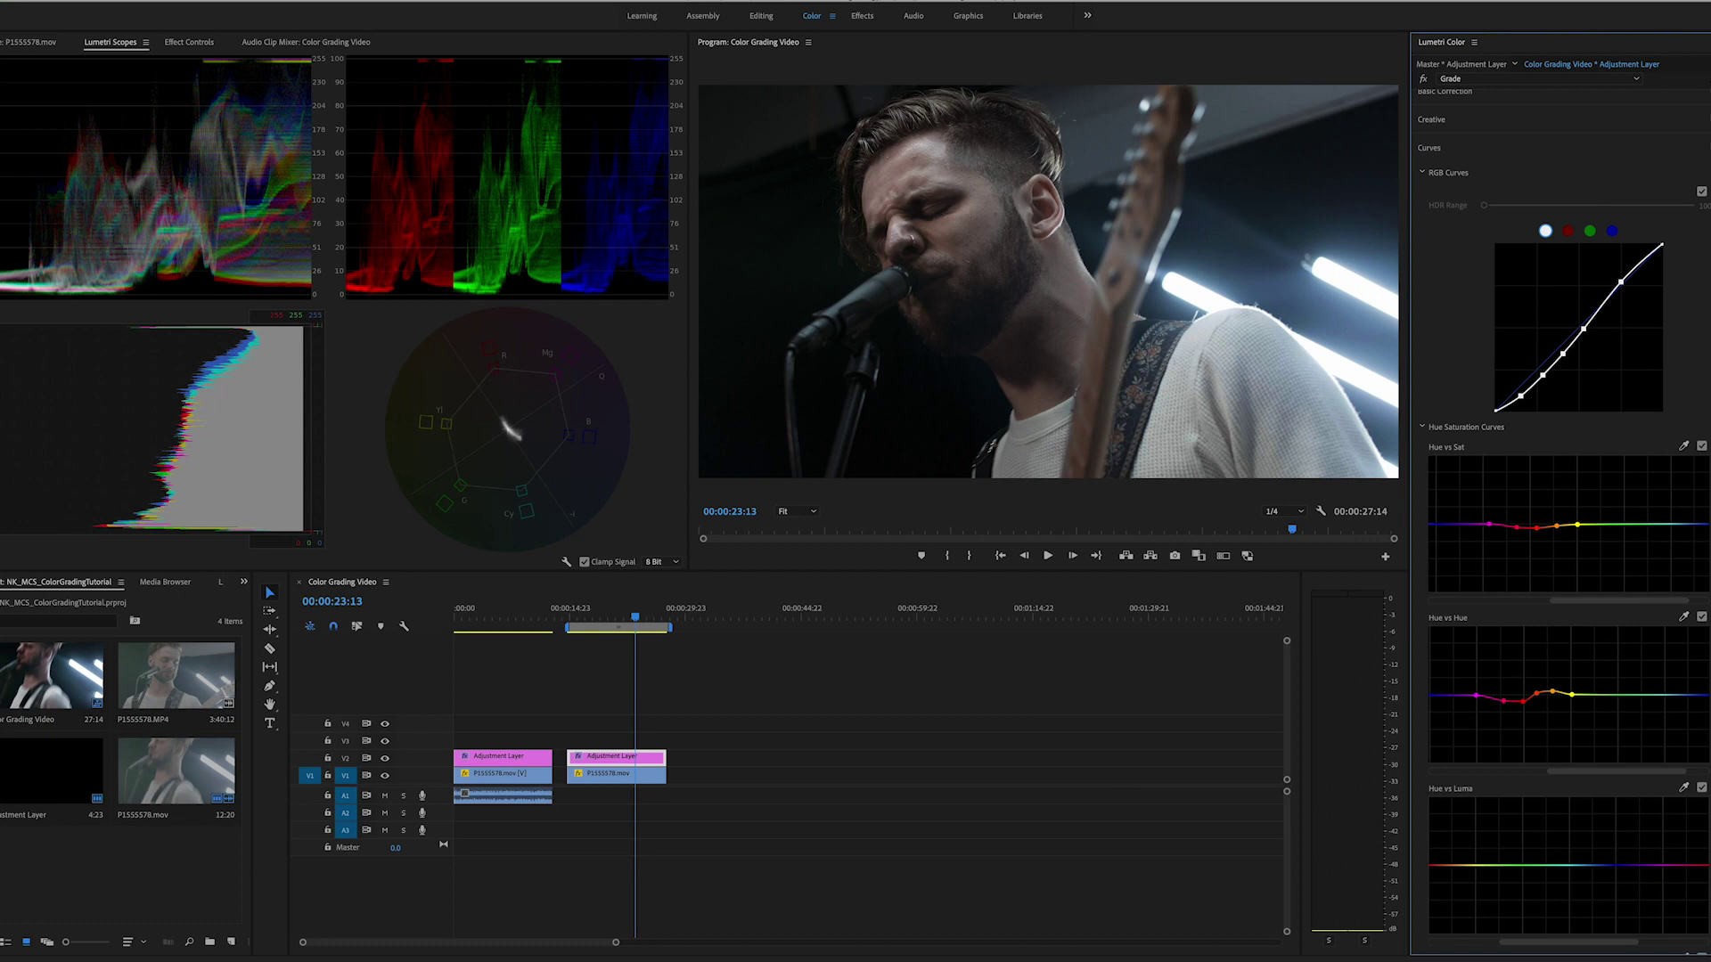
pyautogui.click(1502, 79)
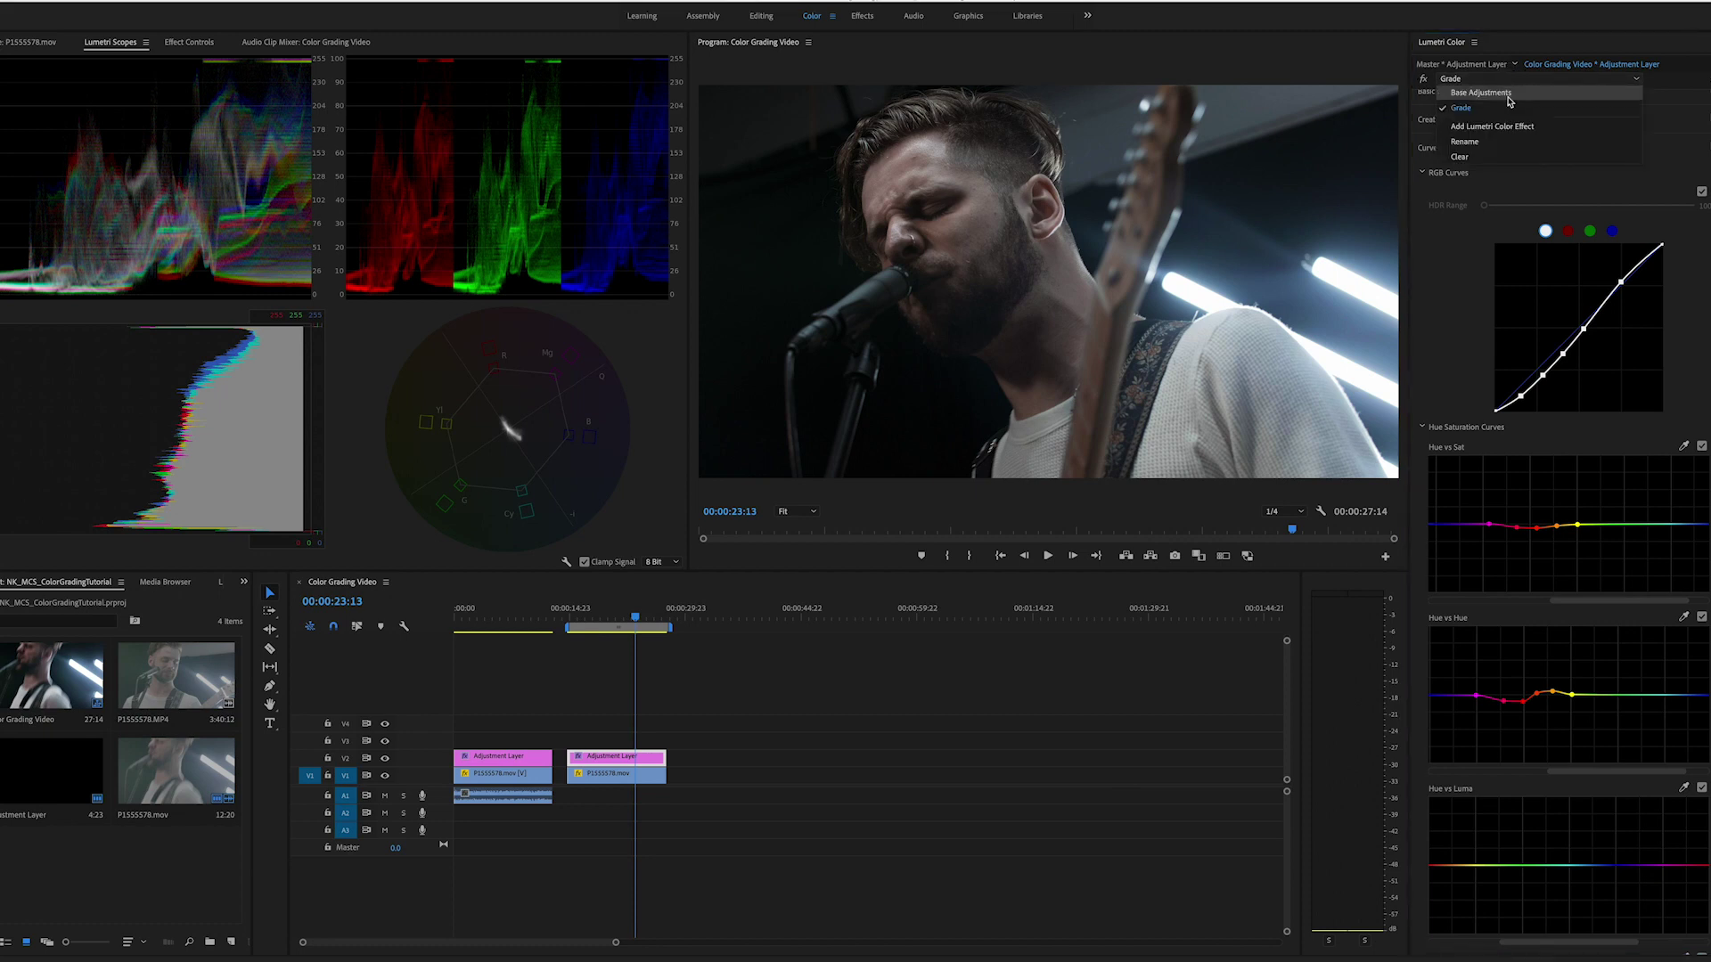
pyautogui.click(1509, 128)
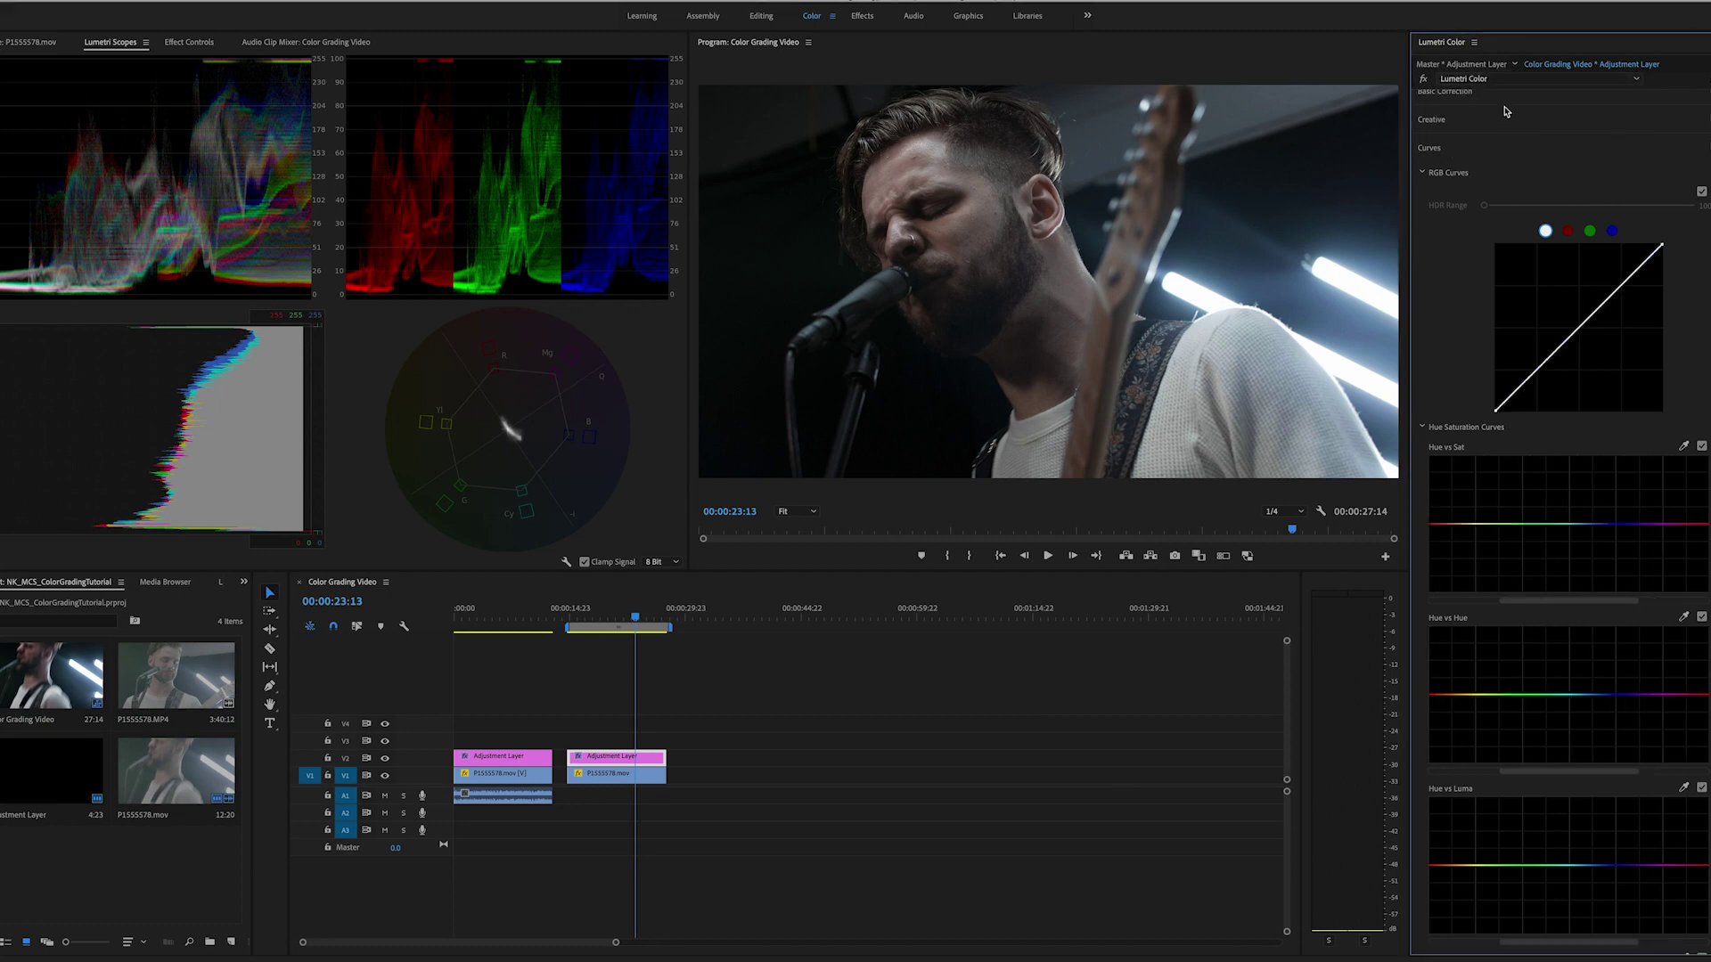
# Step: Key the singer's facial skin in HSL Secondary, preview the selection, and extend it with another sample from the forehead
pyautogui.click(1462, 147)
pyautogui.click(1466, 220)
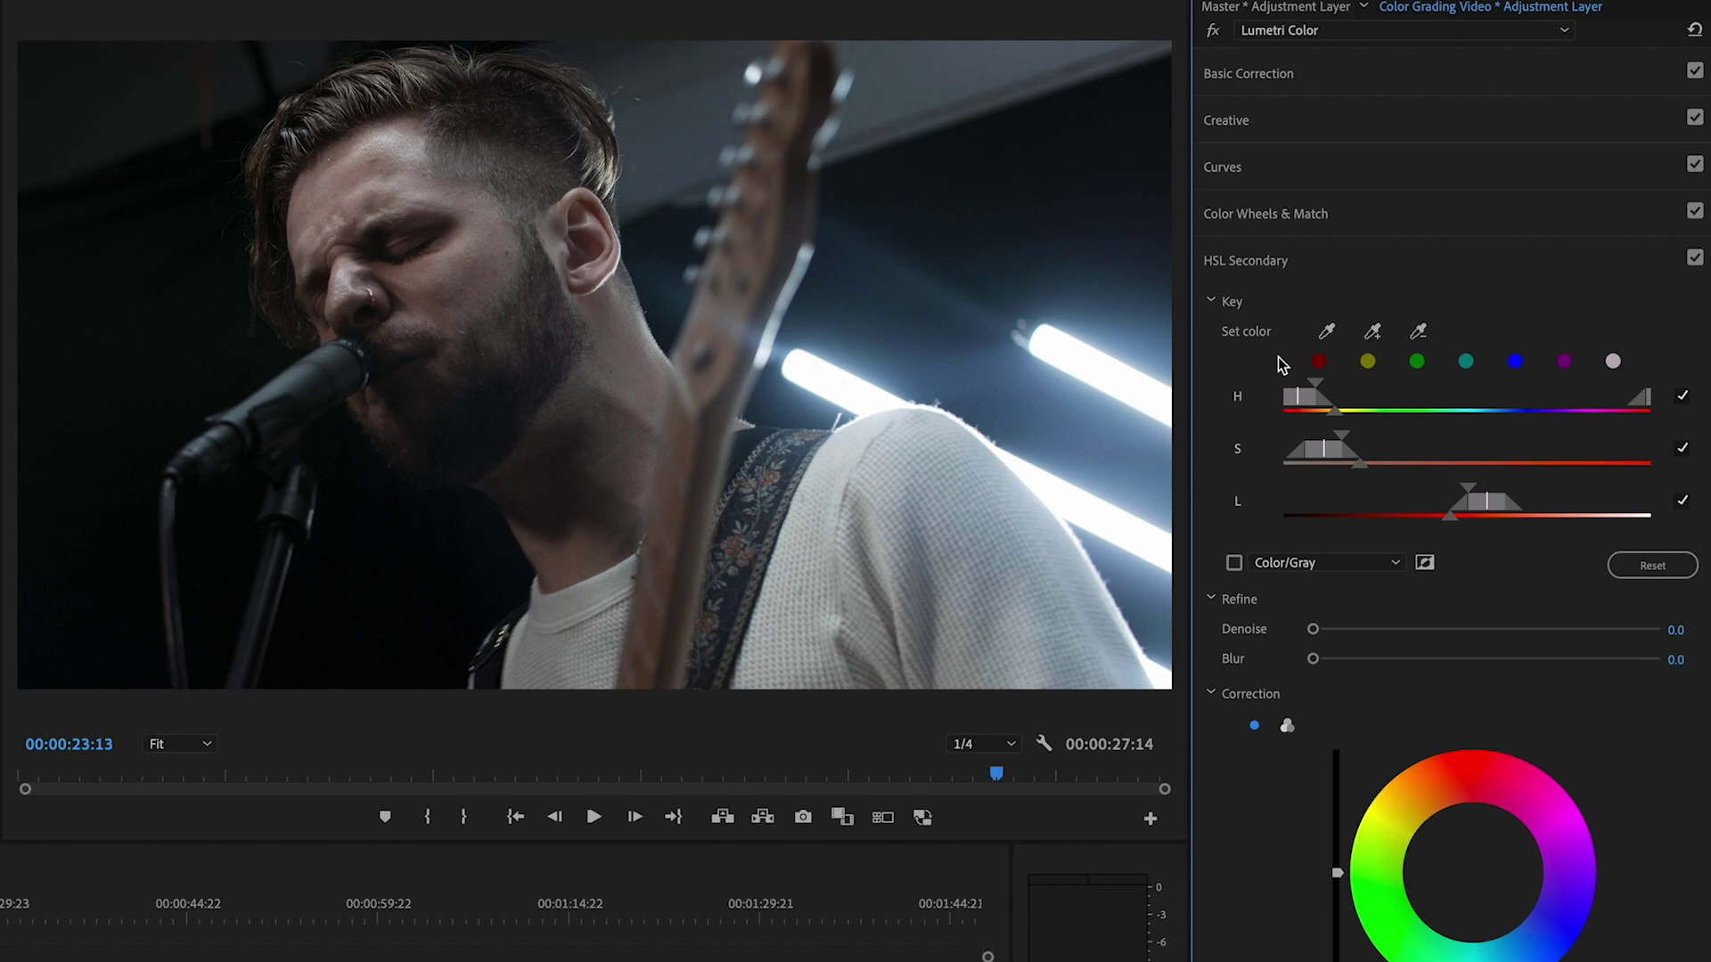
pyautogui.click(1319, 361)
pyautogui.click(1234, 564)
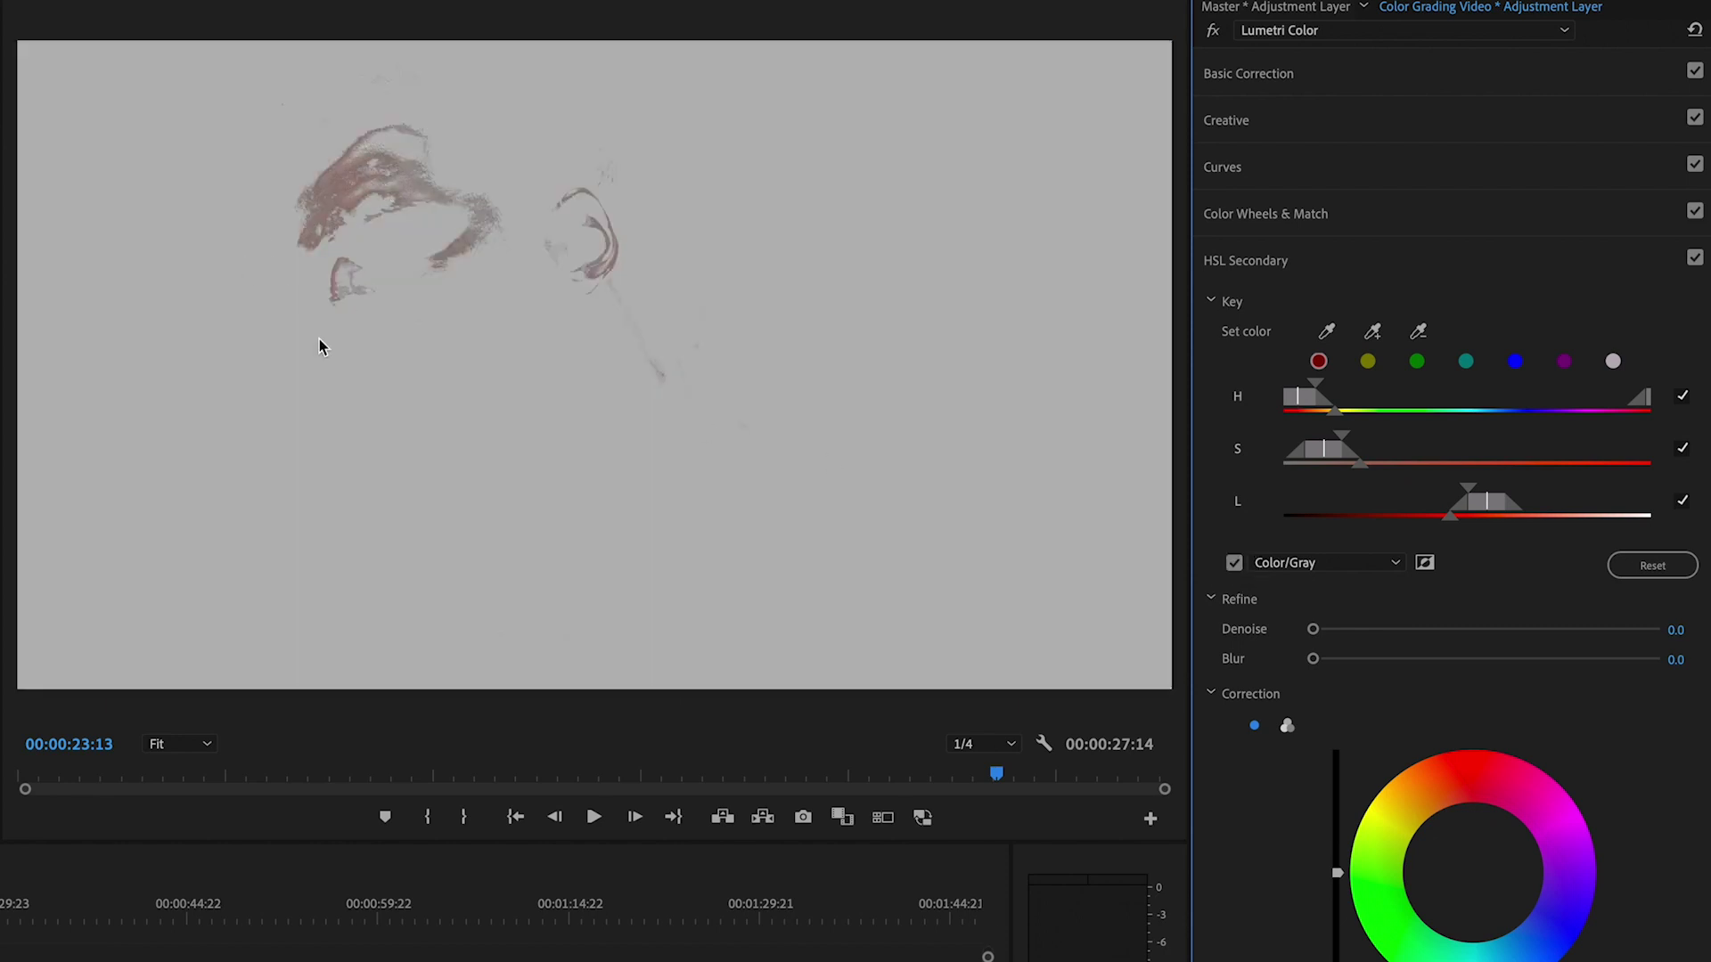
pyautogui.click(1235, 565)
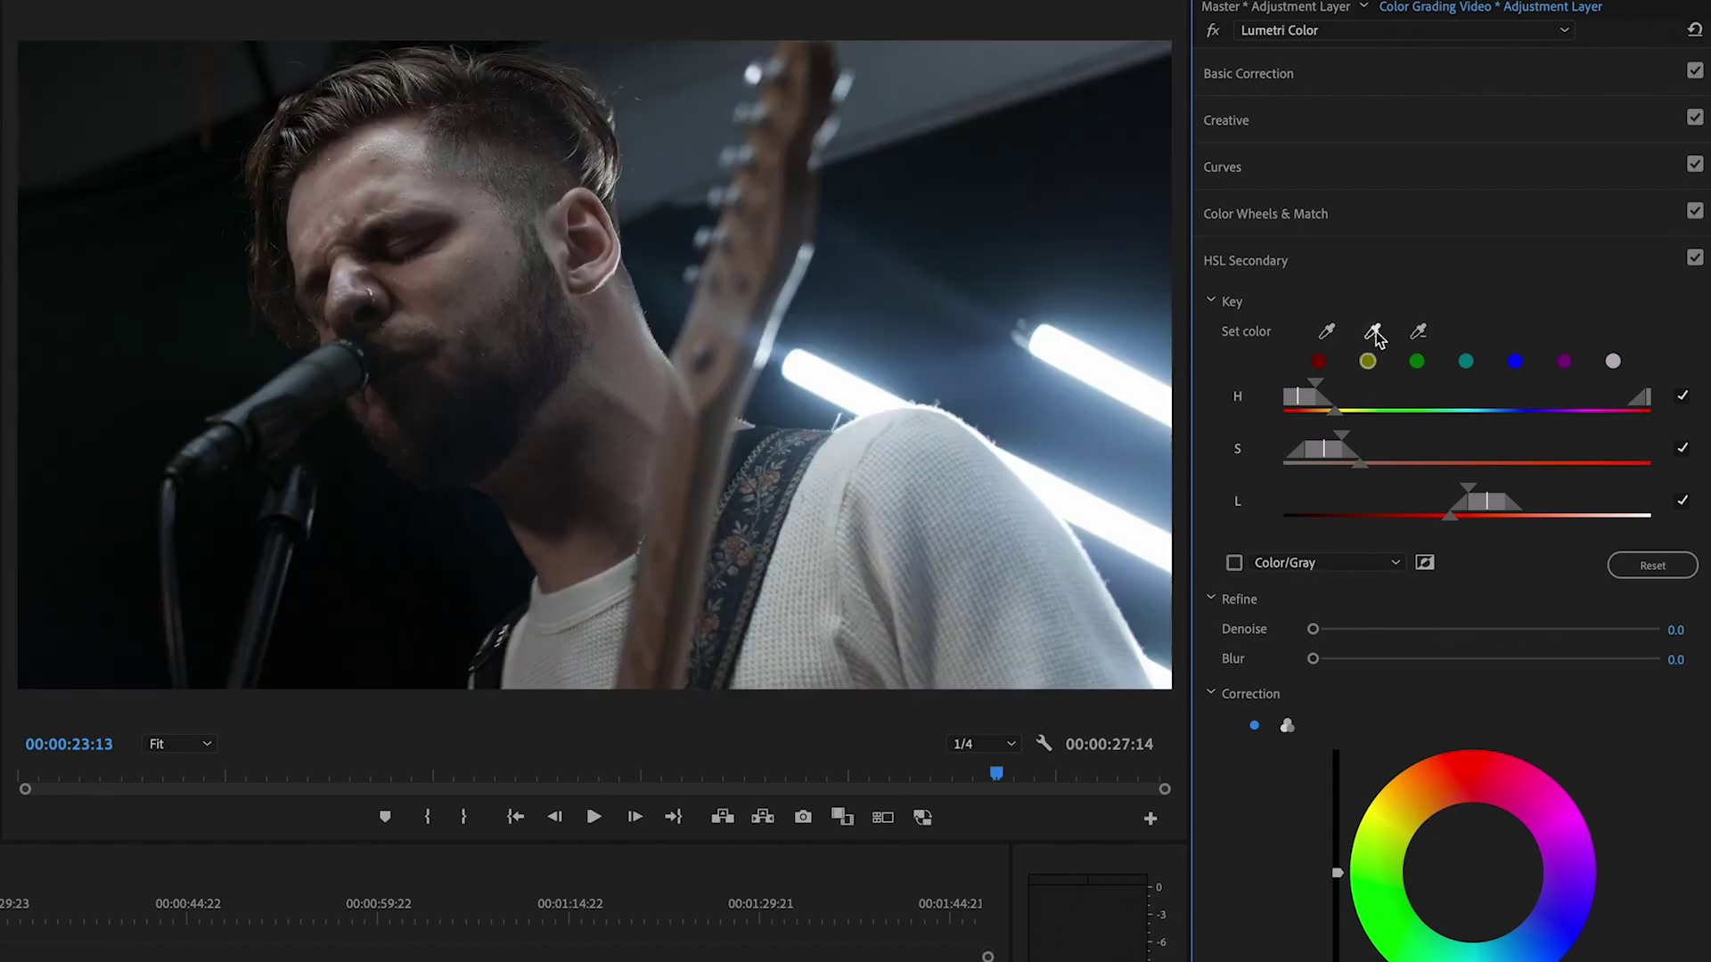
pyautogui.moveTo(382, 161)
pyautogui.mouseDown()
pyautogui.moveTo(481, 216)
pyautogui.moveTo(486, 245)
pyautogui.moveTo(430, 281)
pyautogui.moveTo(387, 269)
pyautogui.moveTo(360, 164)
pyautogui.mouseUp()
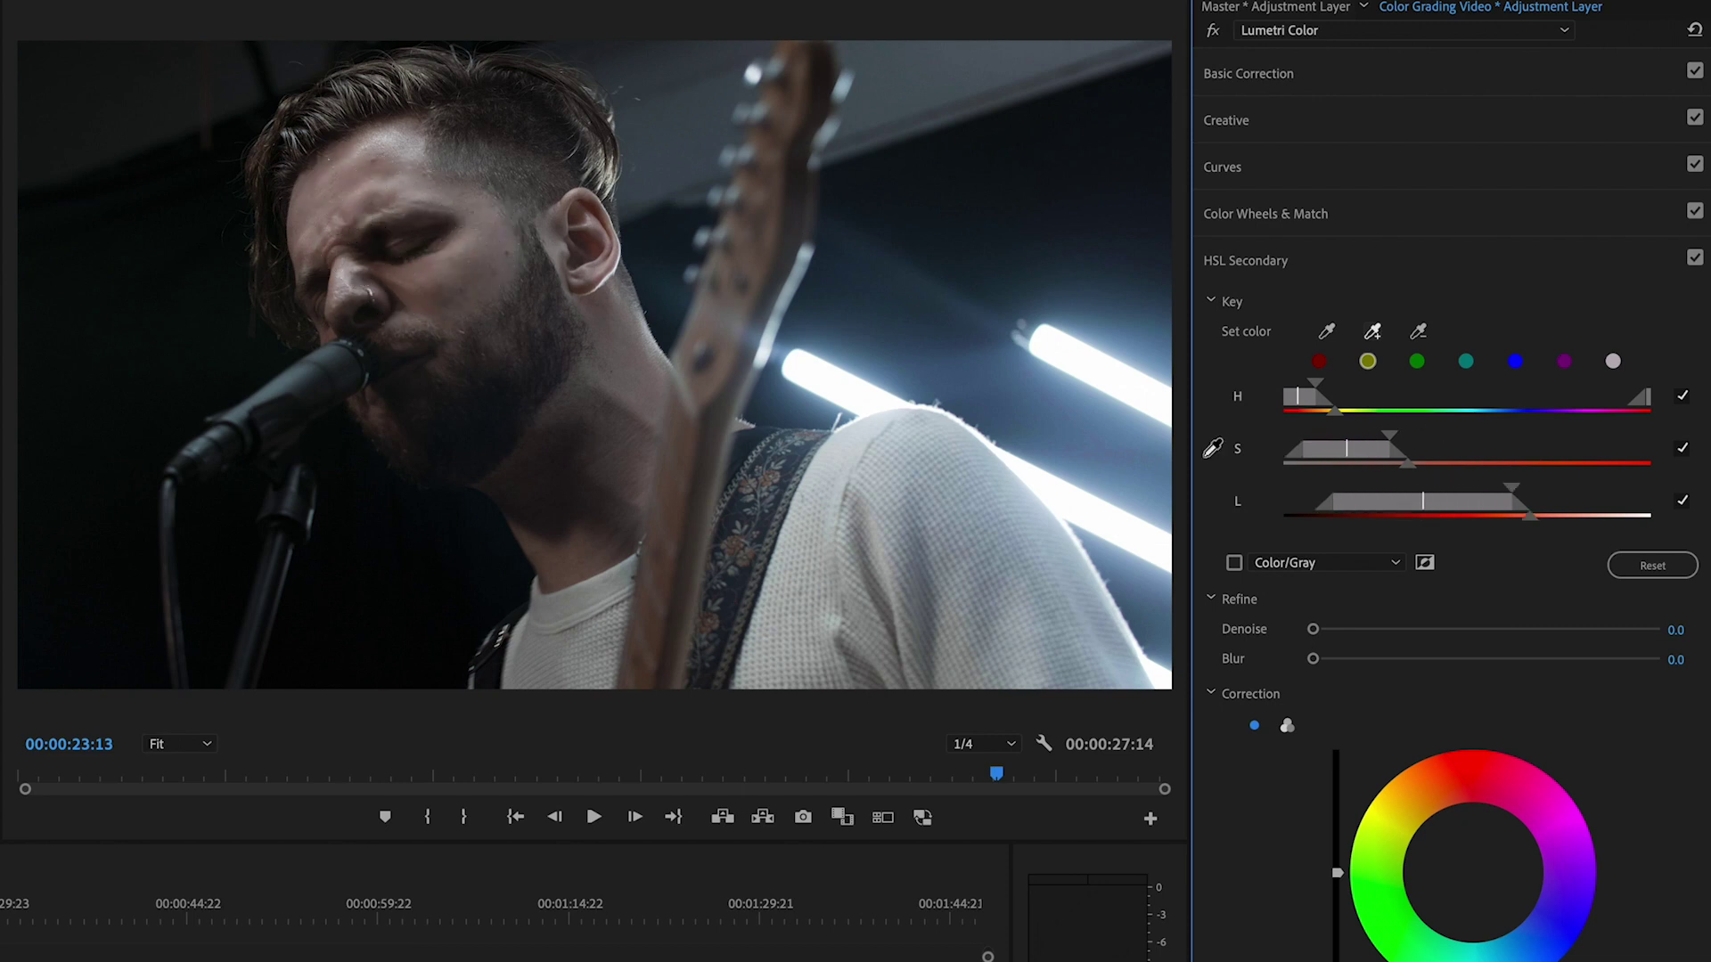
# Step: Preview the skin key against gray and widen its saturation range with a softer falloff
pyautogui.click(1235, 563)
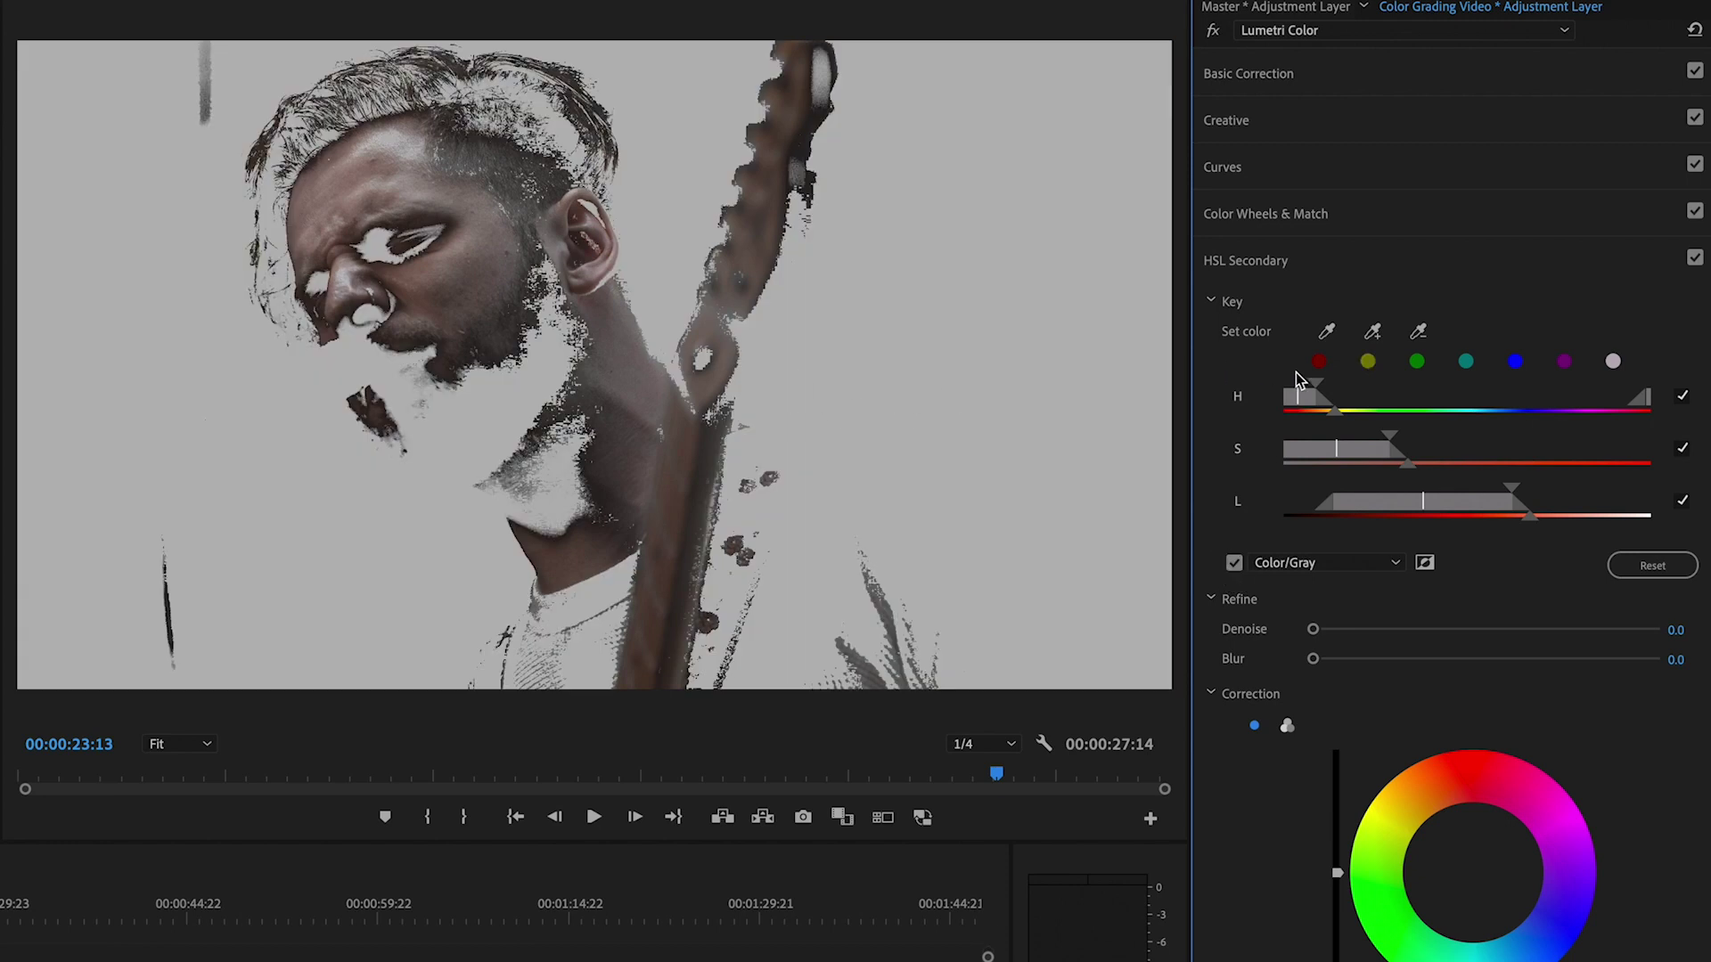
pyautogui.moveTo(1320, 387); pyautogui.dragTo(1324, 392)
pyautogui.moveTo(1390, 437); pyautogui.dragTo(1454, 468)
pyautogui.click(1345, 452)
pyautogui.moveTo(1346, 452); pyautogui.dragTo(1373, 454)
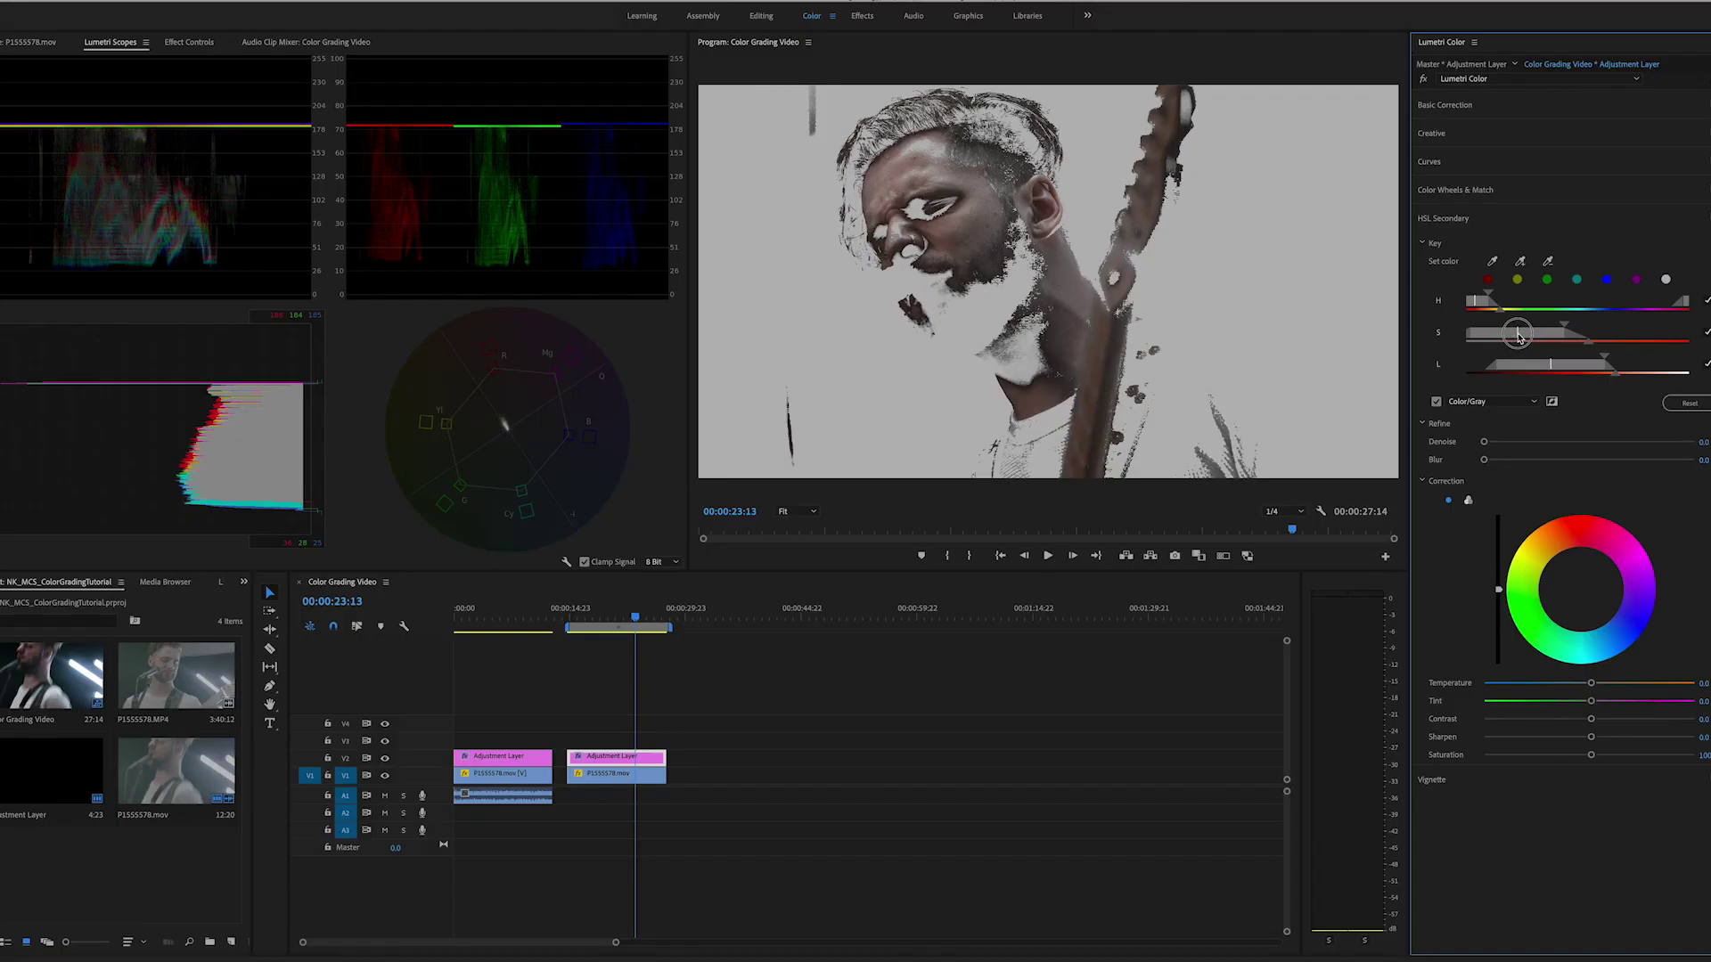
pyautogui.moveTo(1519, 335); pyautogui.dragTo(1515, 336)
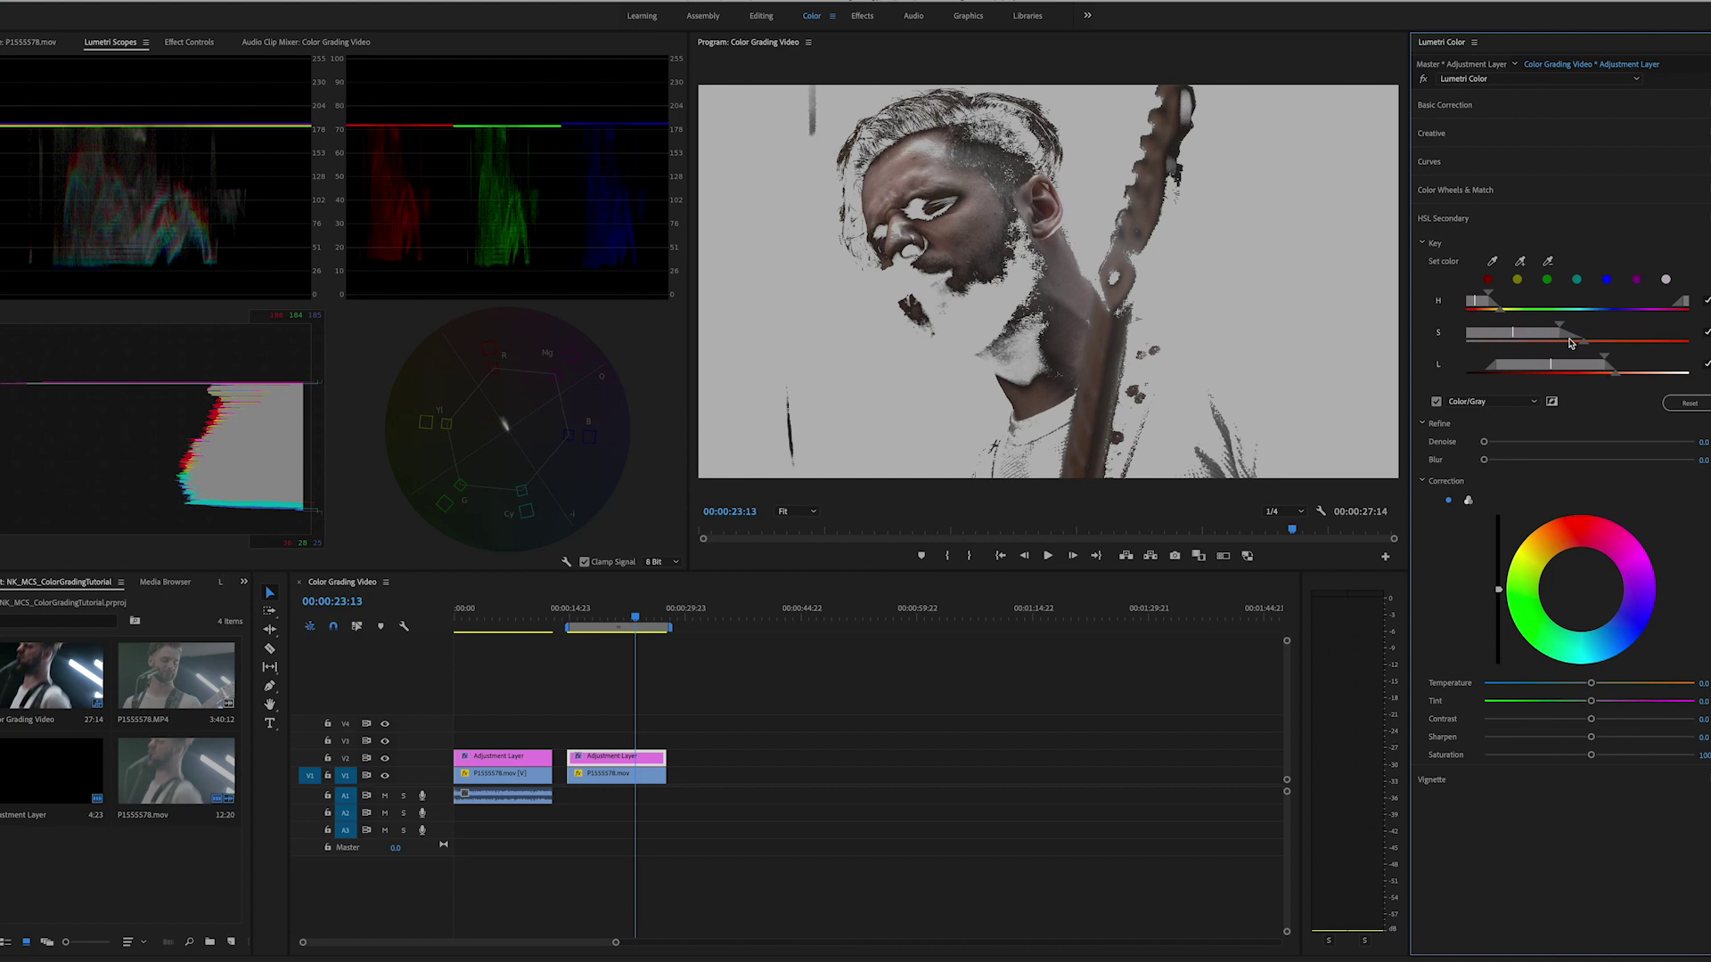
# Step: Widen the skin key's luminance range and check the selection by switching the Color/Gray preview on and off
pyautogui.click(1435, 402)
pyautogui.click(1435, 402)
pyautogui.click(1436, 402)
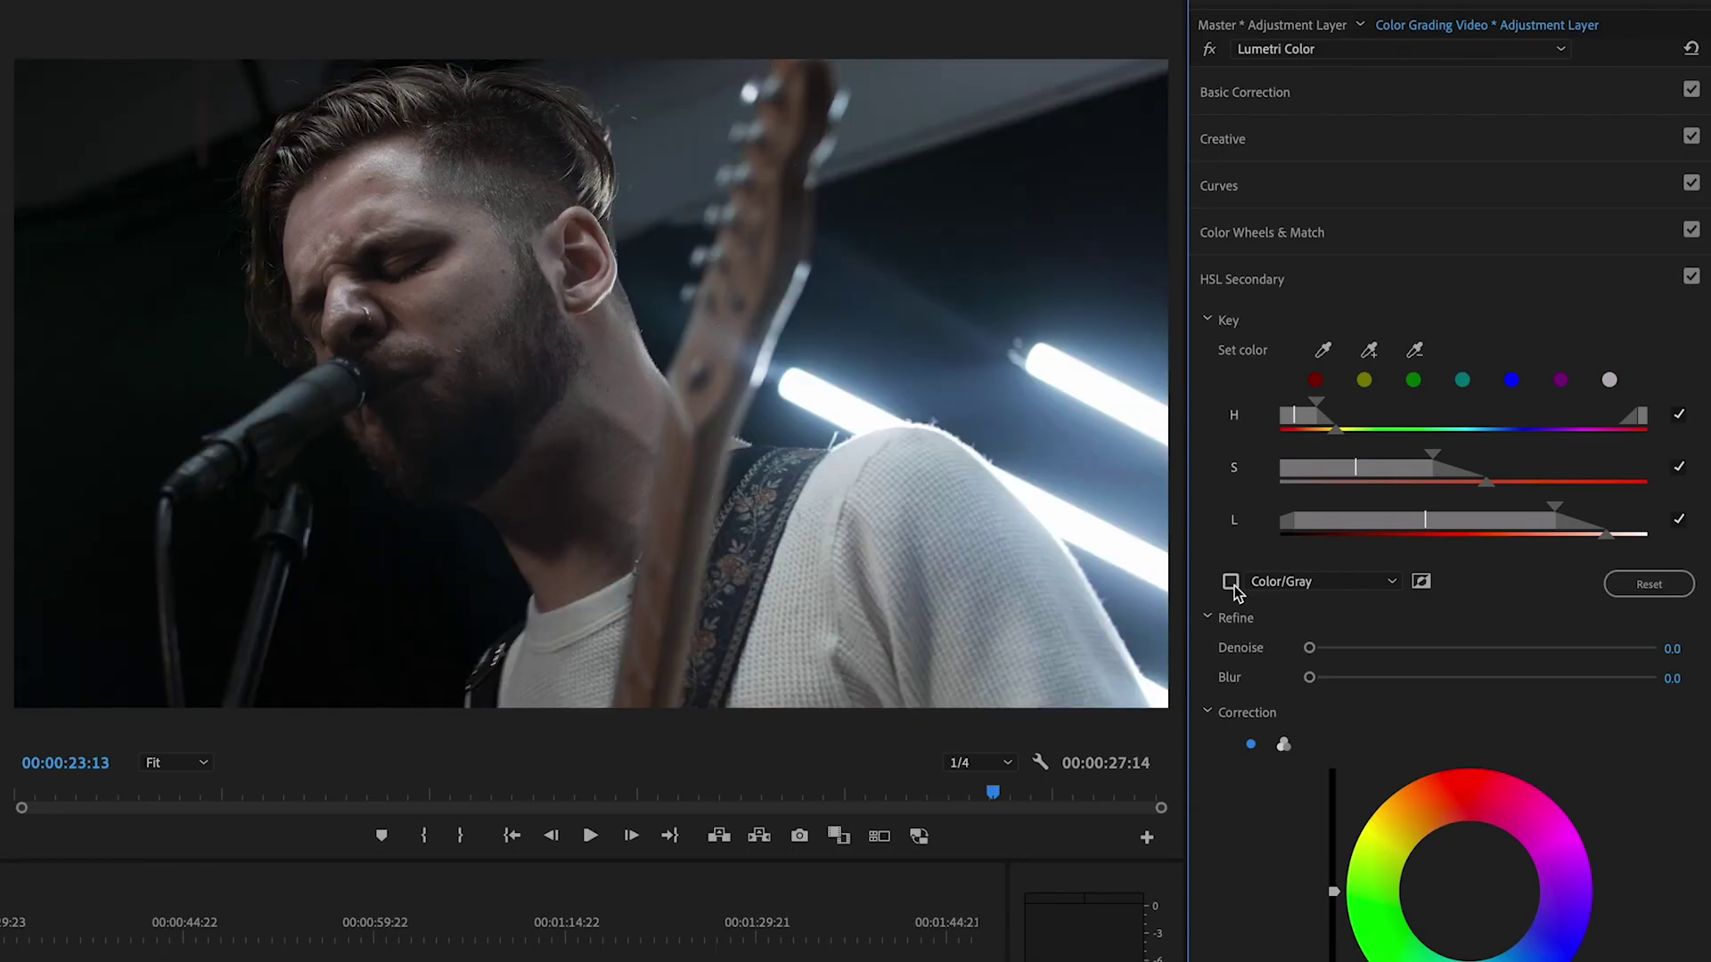
pyautogui.click(1231, 582)
pyautogui.moveTo(1308, 648); pyautogui.dragTo(1288, 679)
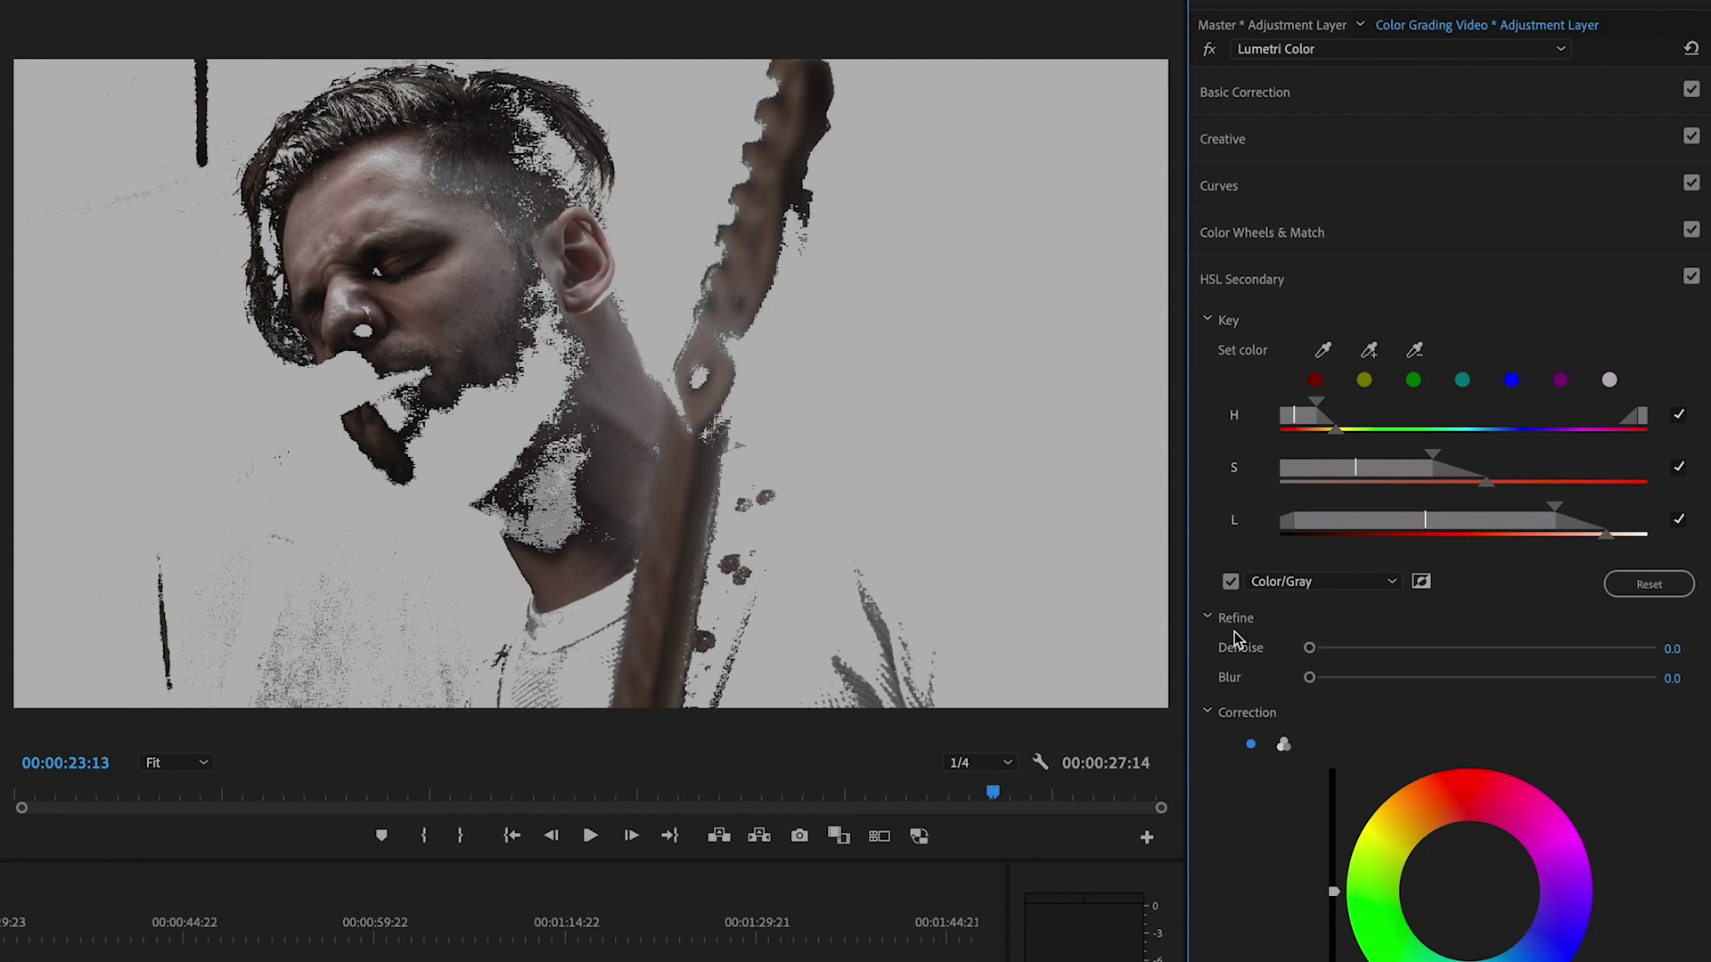
pyautogui.click(1229, 584)
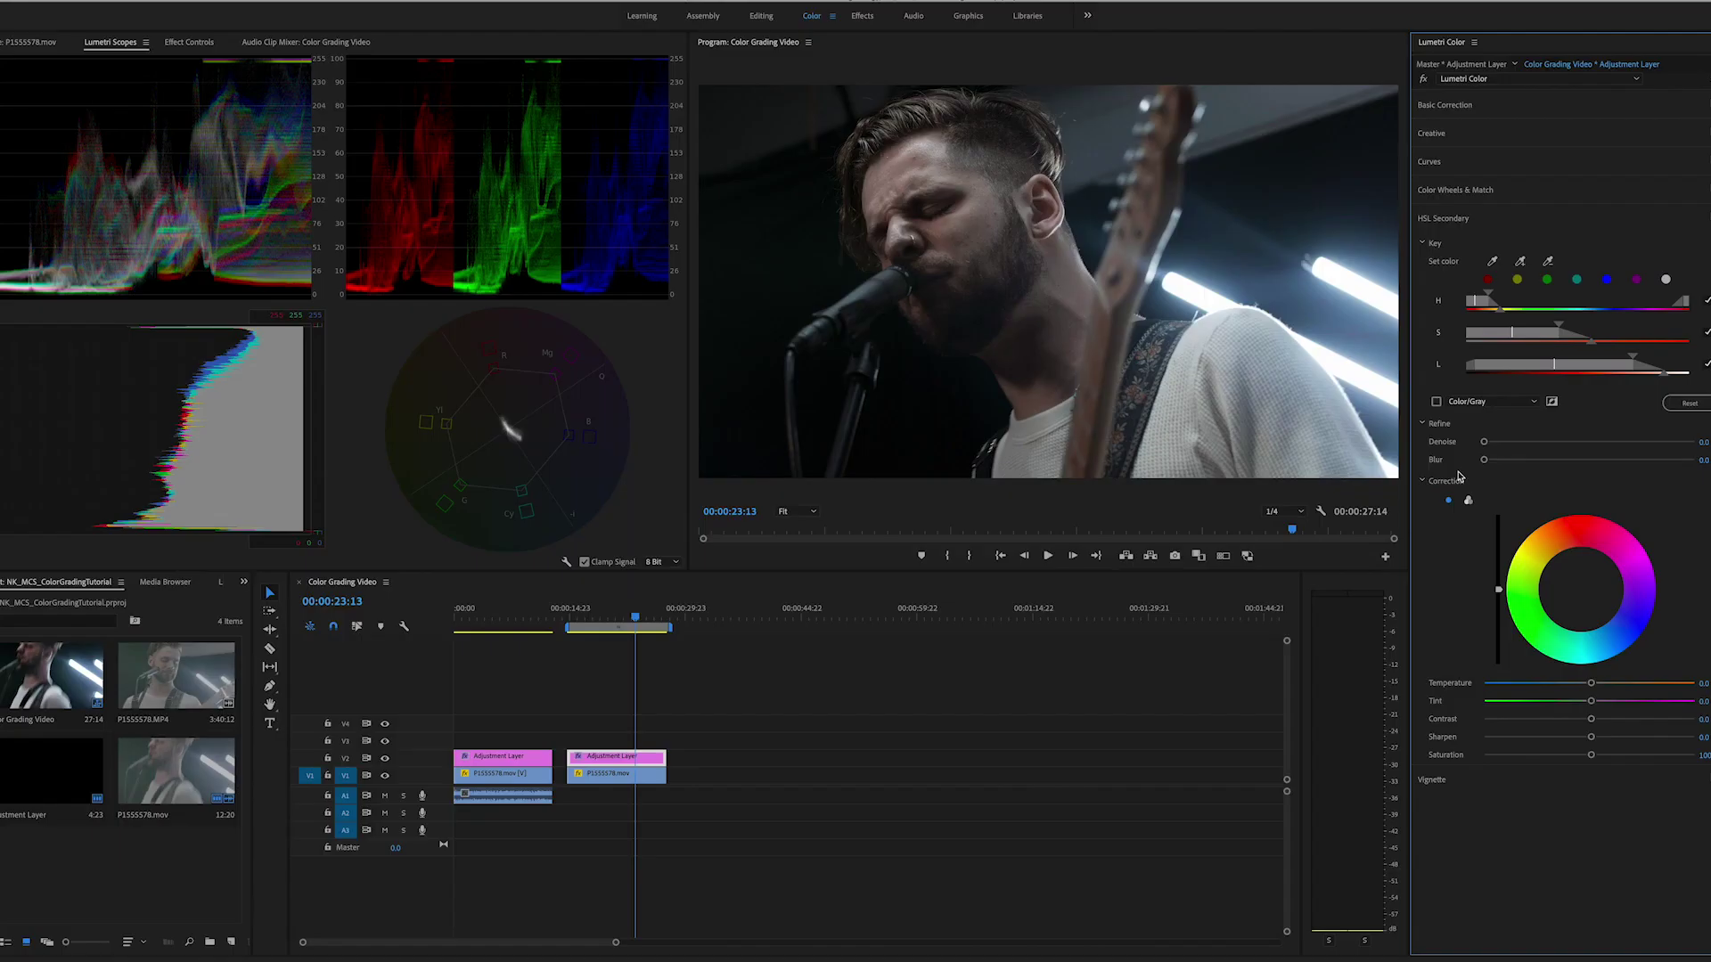
# Step: Draw a closed curved opacity mask around the singer's face and neck on the P1555578.mov clip under the adjustment layer
pyautogui.click(190, 42)
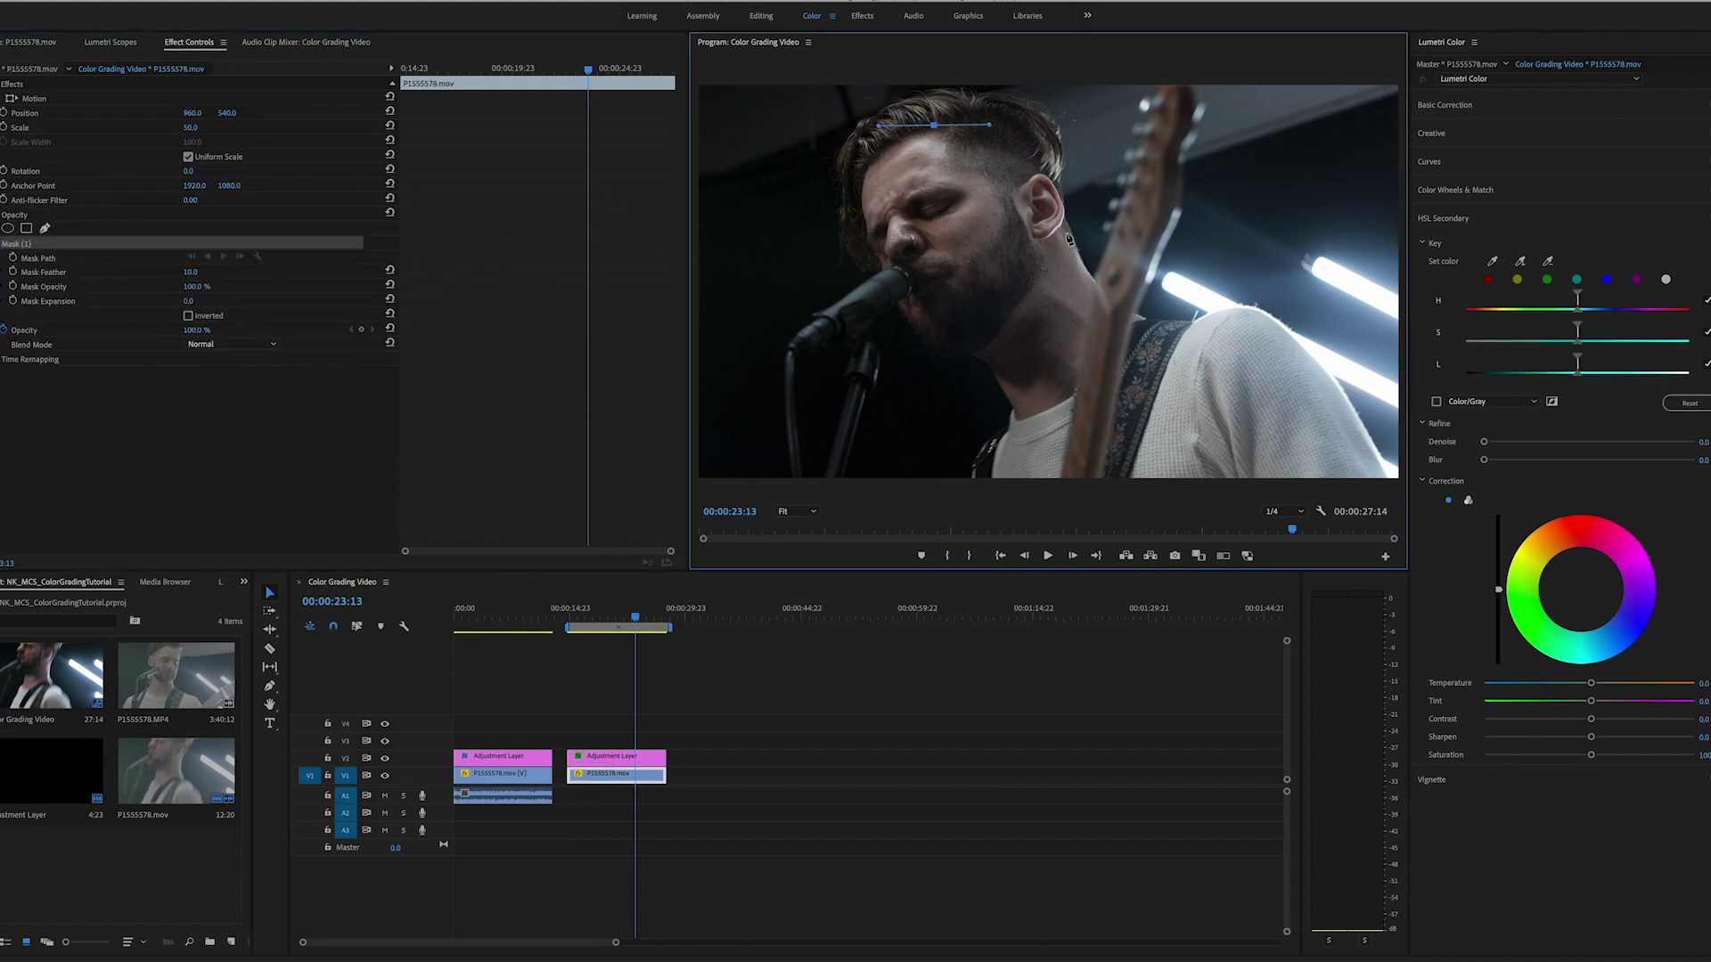
pyautogui.moveTo(1078, 259); pyautogui.dragTo(1107, 306)
pyautogui.moveTo(1070, 408); pyautogui.dragTo(1027, 419)
pyautogui.moveTo(965, 326); pyautogui.dragTo(932, 315)
pyautogui.moveTo(866, 224); pyautogui.dragTo(853, 184)
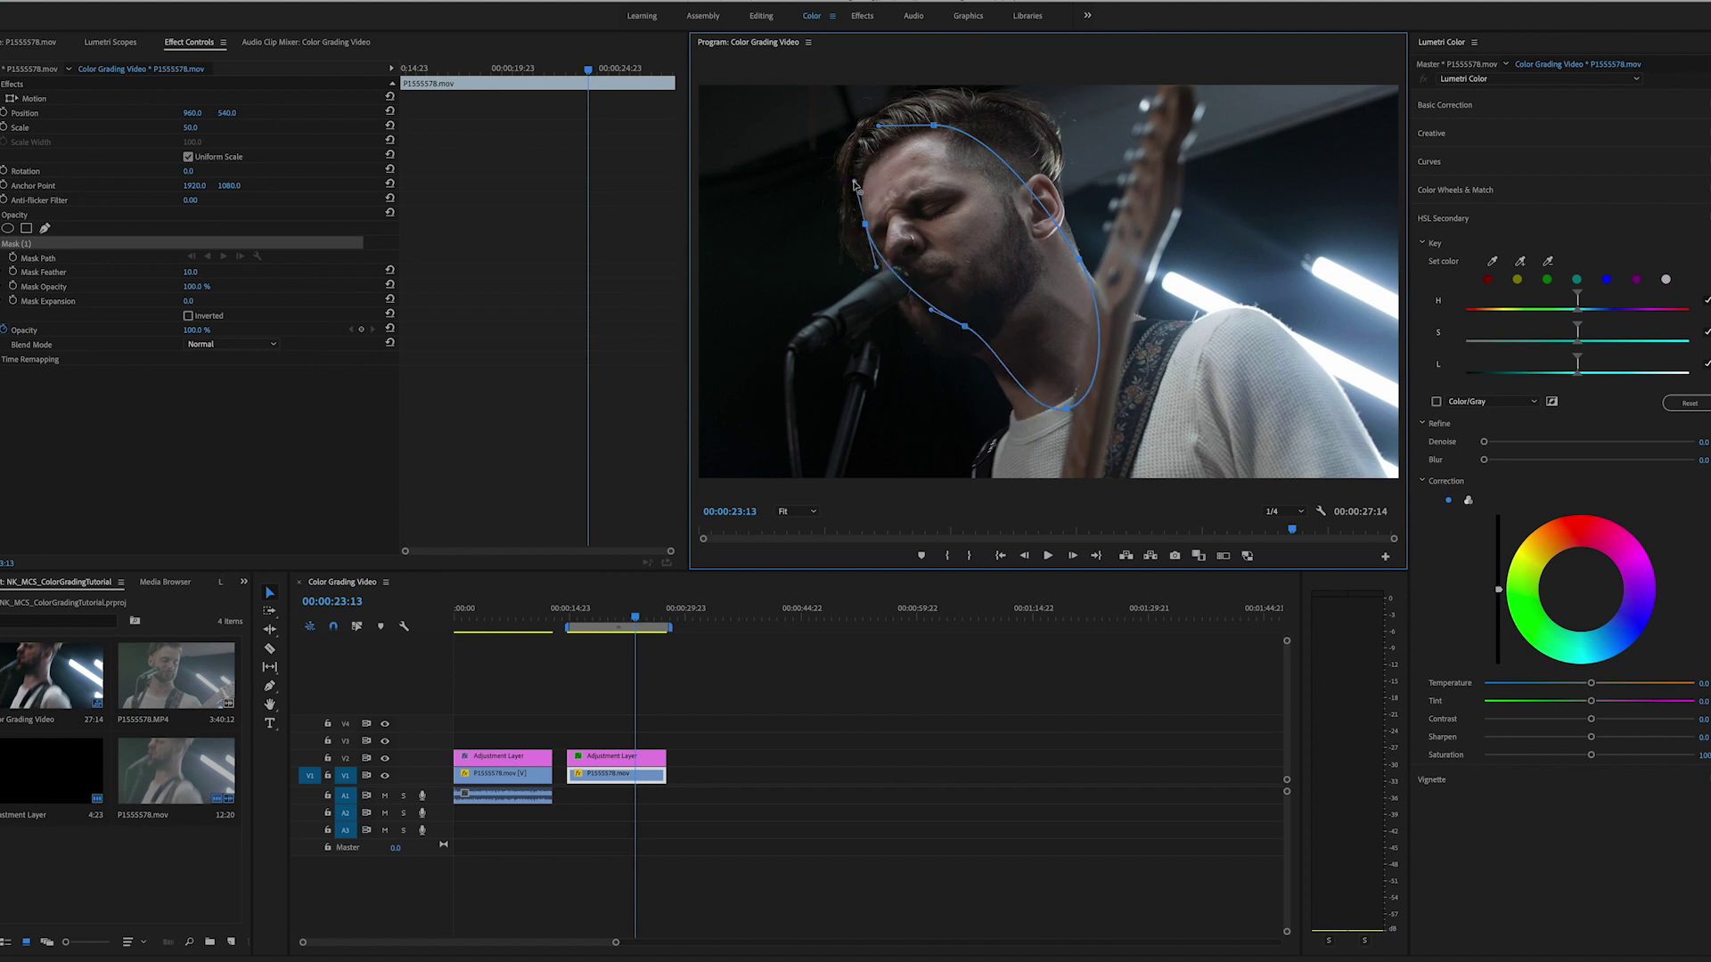
pyautogui.click(933, 126)
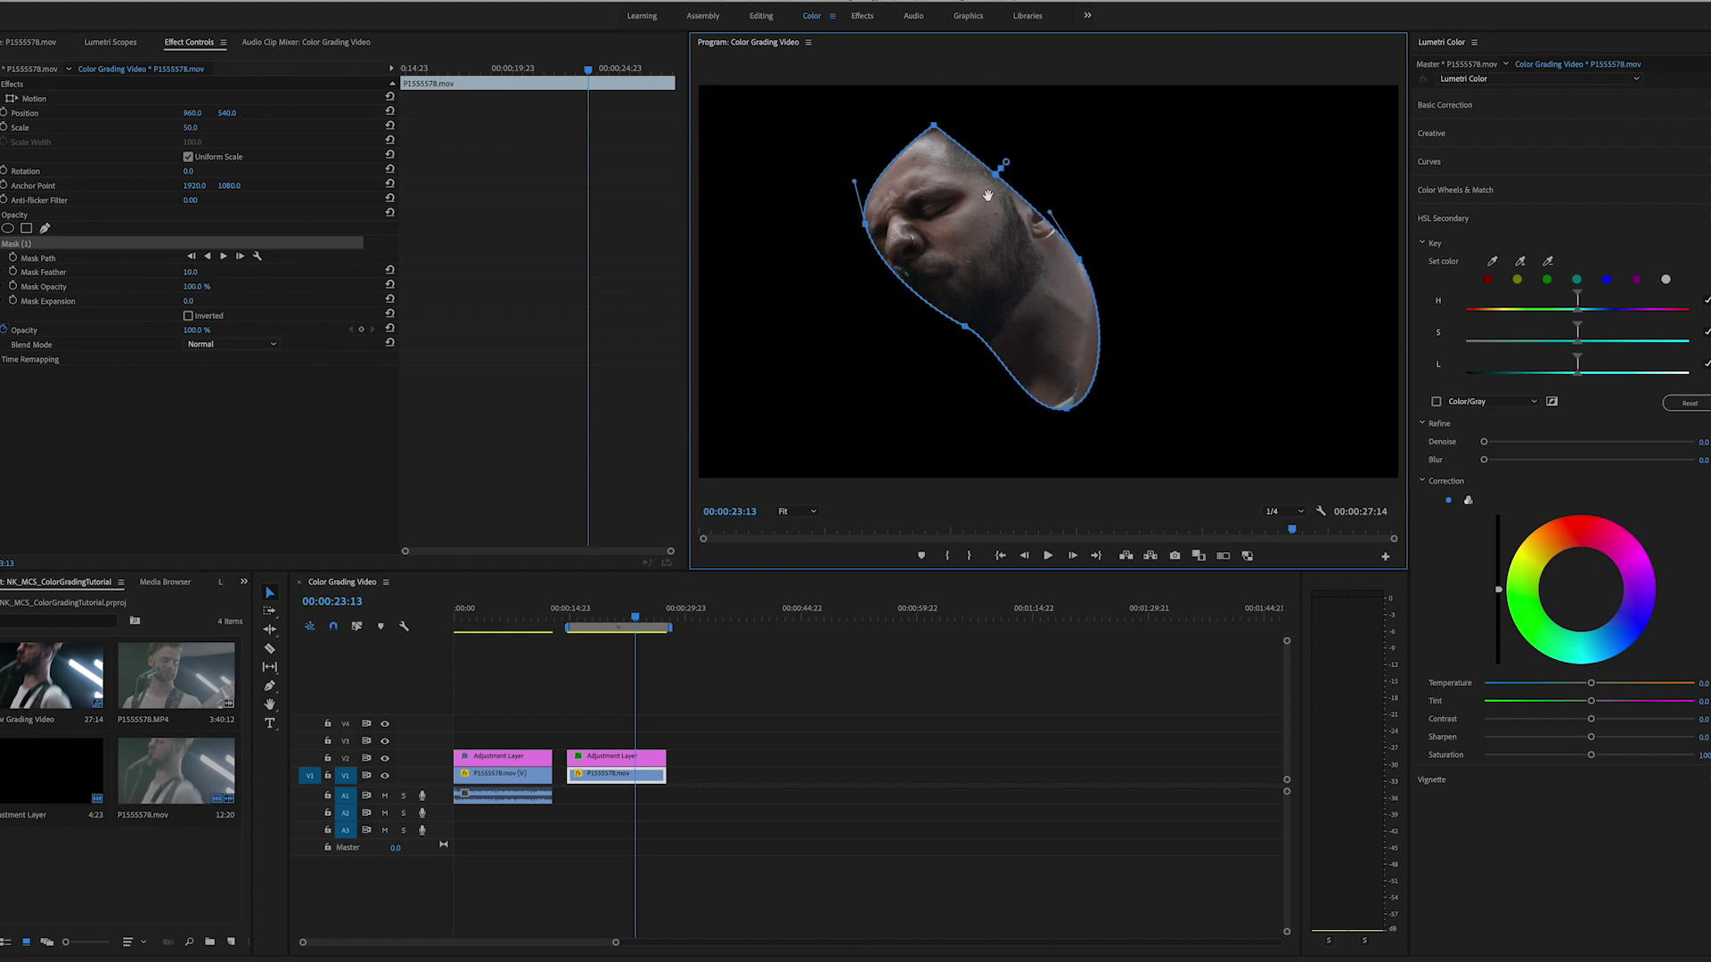
# Step: Display the Lumetri scopes for the adjustment layer and shift the HSL Secondary correction wheel slightly towards orange-red
pyautogui.click(625, 759)
pyautogui.click(111, 47)
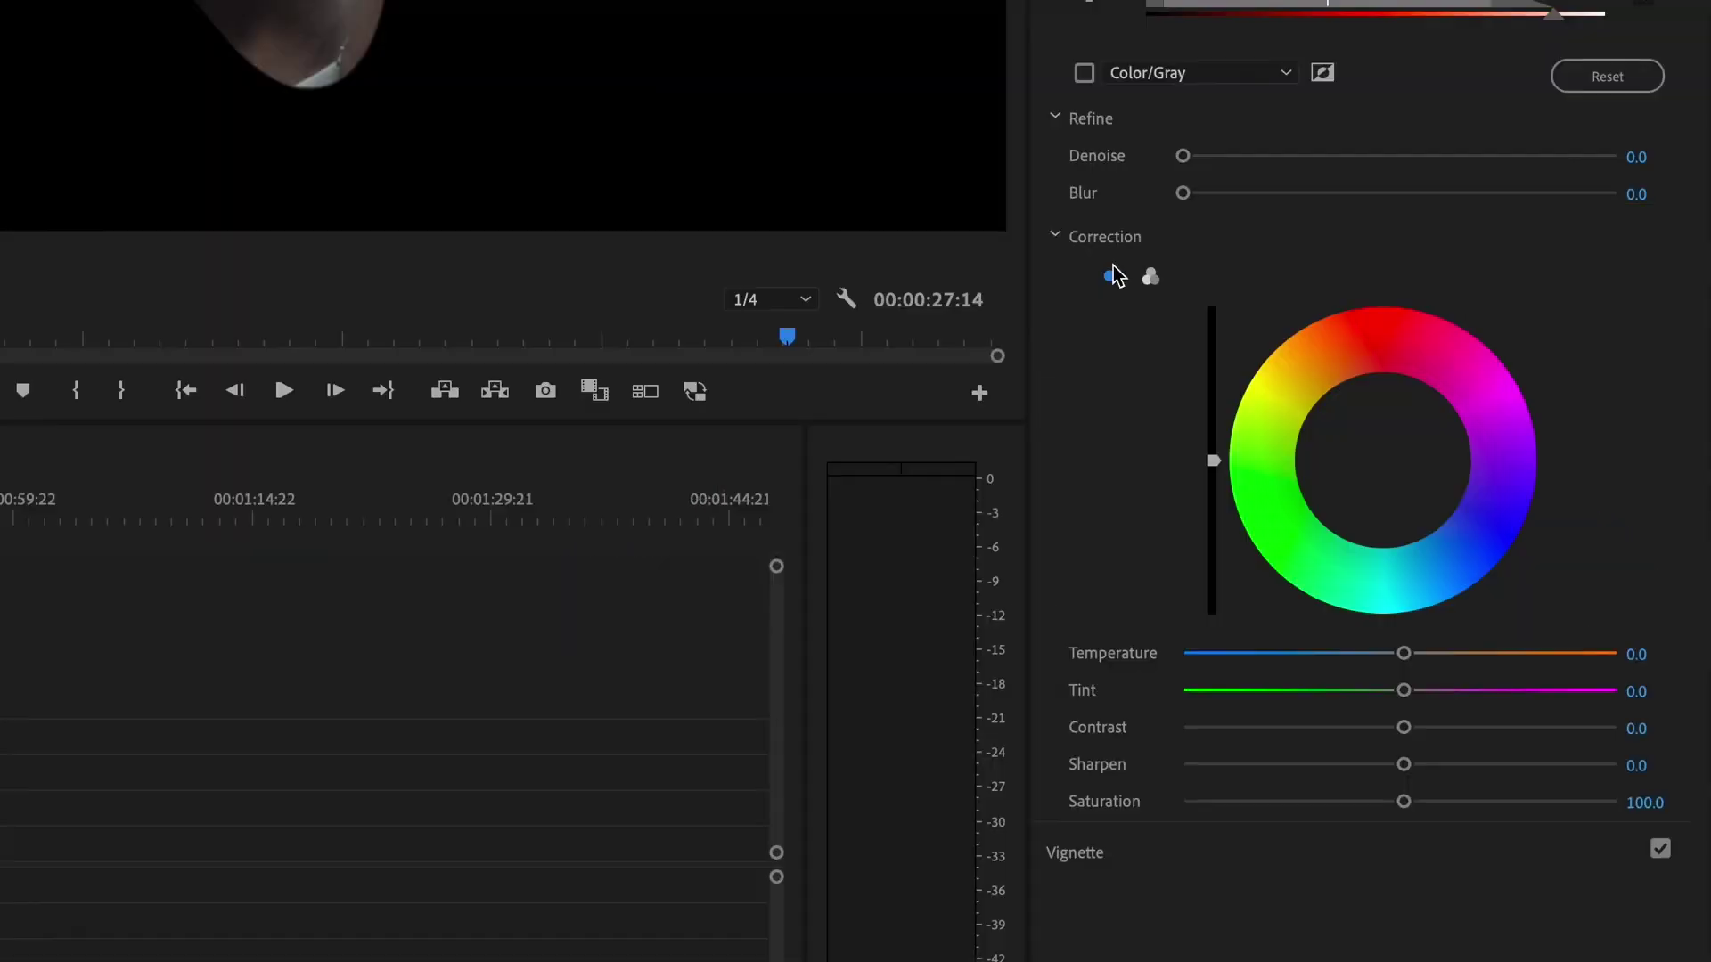
pyautogui.click(1382, 460)
pyautogui.moveTo(1382, 461); pyautogui.dragTo(1361, 422)
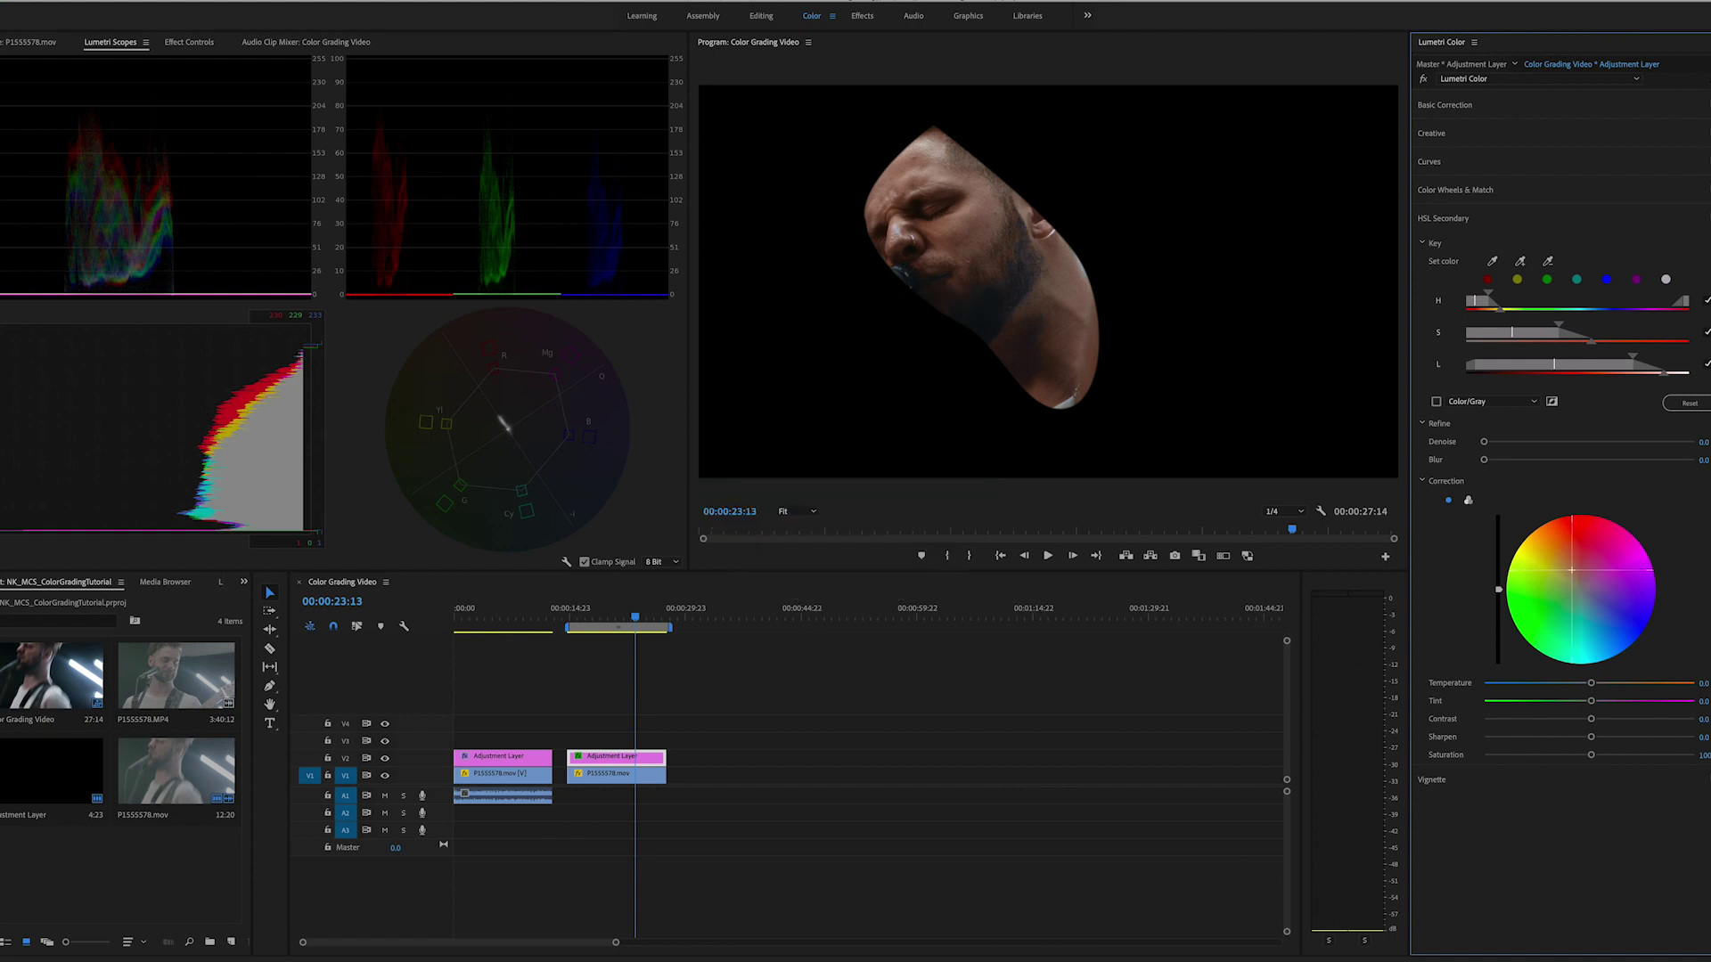
pyautogui.moveTo(1572, 568); pyautogui.dragTo(1572, 568)
pyautogui.moveTo(1572, 570); pyautogui.dragTo(1577, 577)
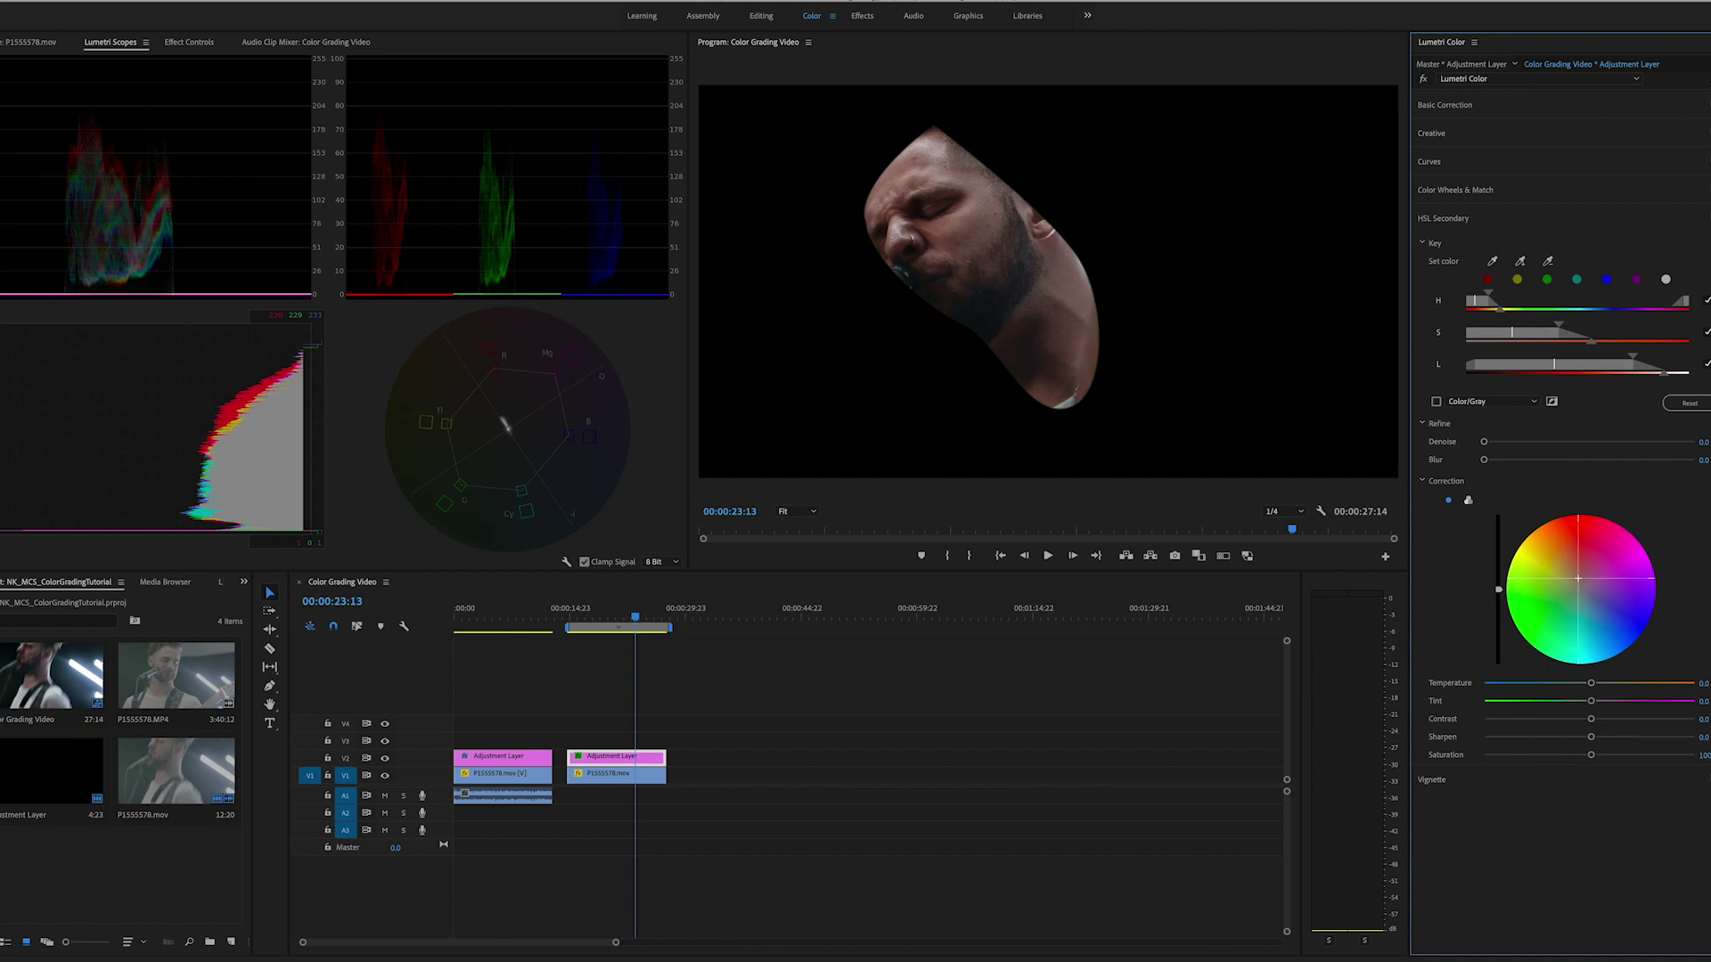
# Step: Switch the HSL Secondary correction to three-way wheels and push the Highlights slightly towards cyan-blue
pyautogui.click(1468, 501)
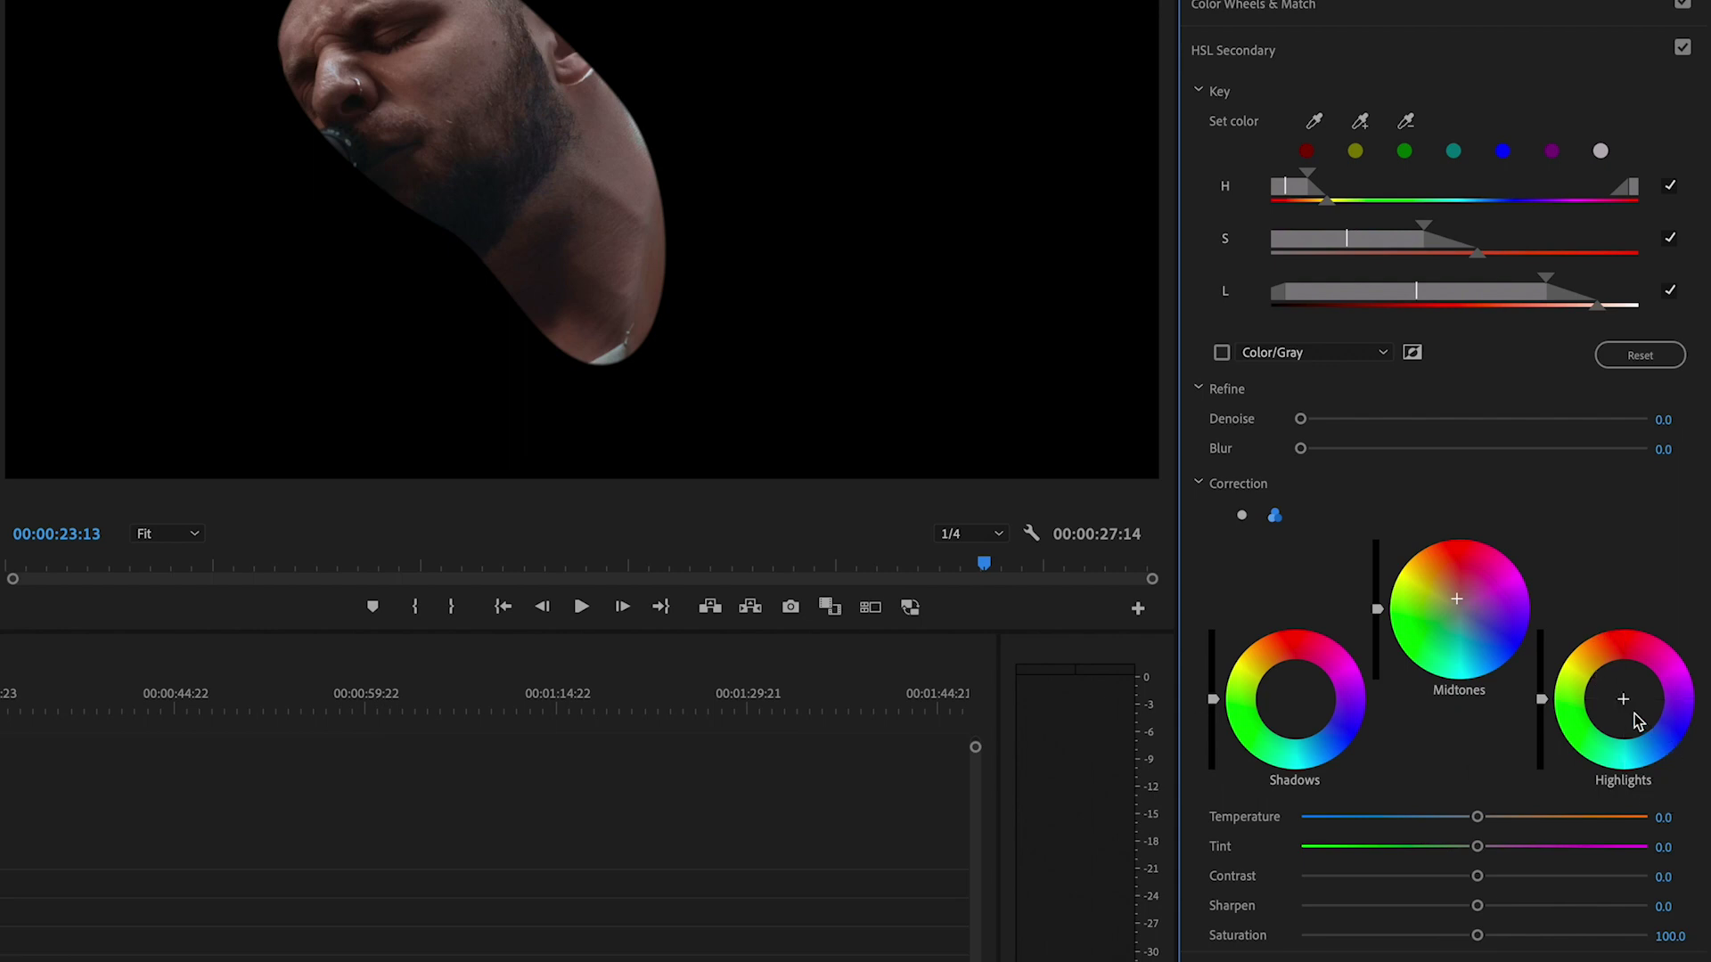
pyautogui.moveTo(1632, 713); pyautogui.dragTo(1640, 735)
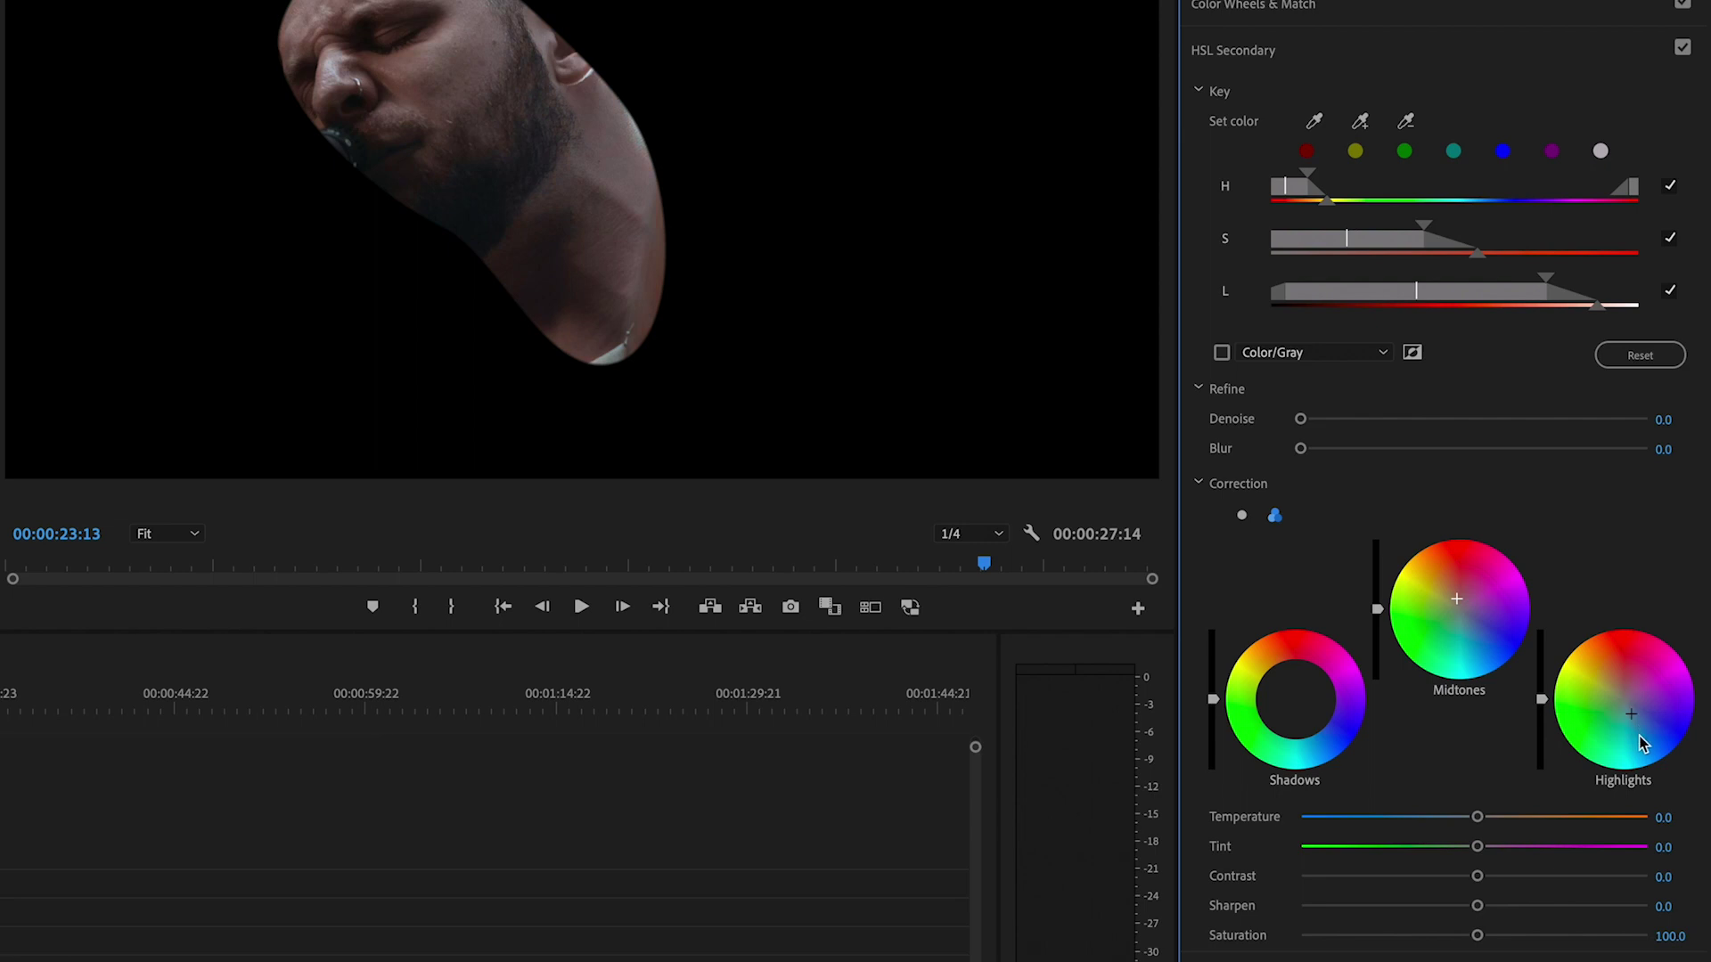
pyautogui.click(1614, 682)
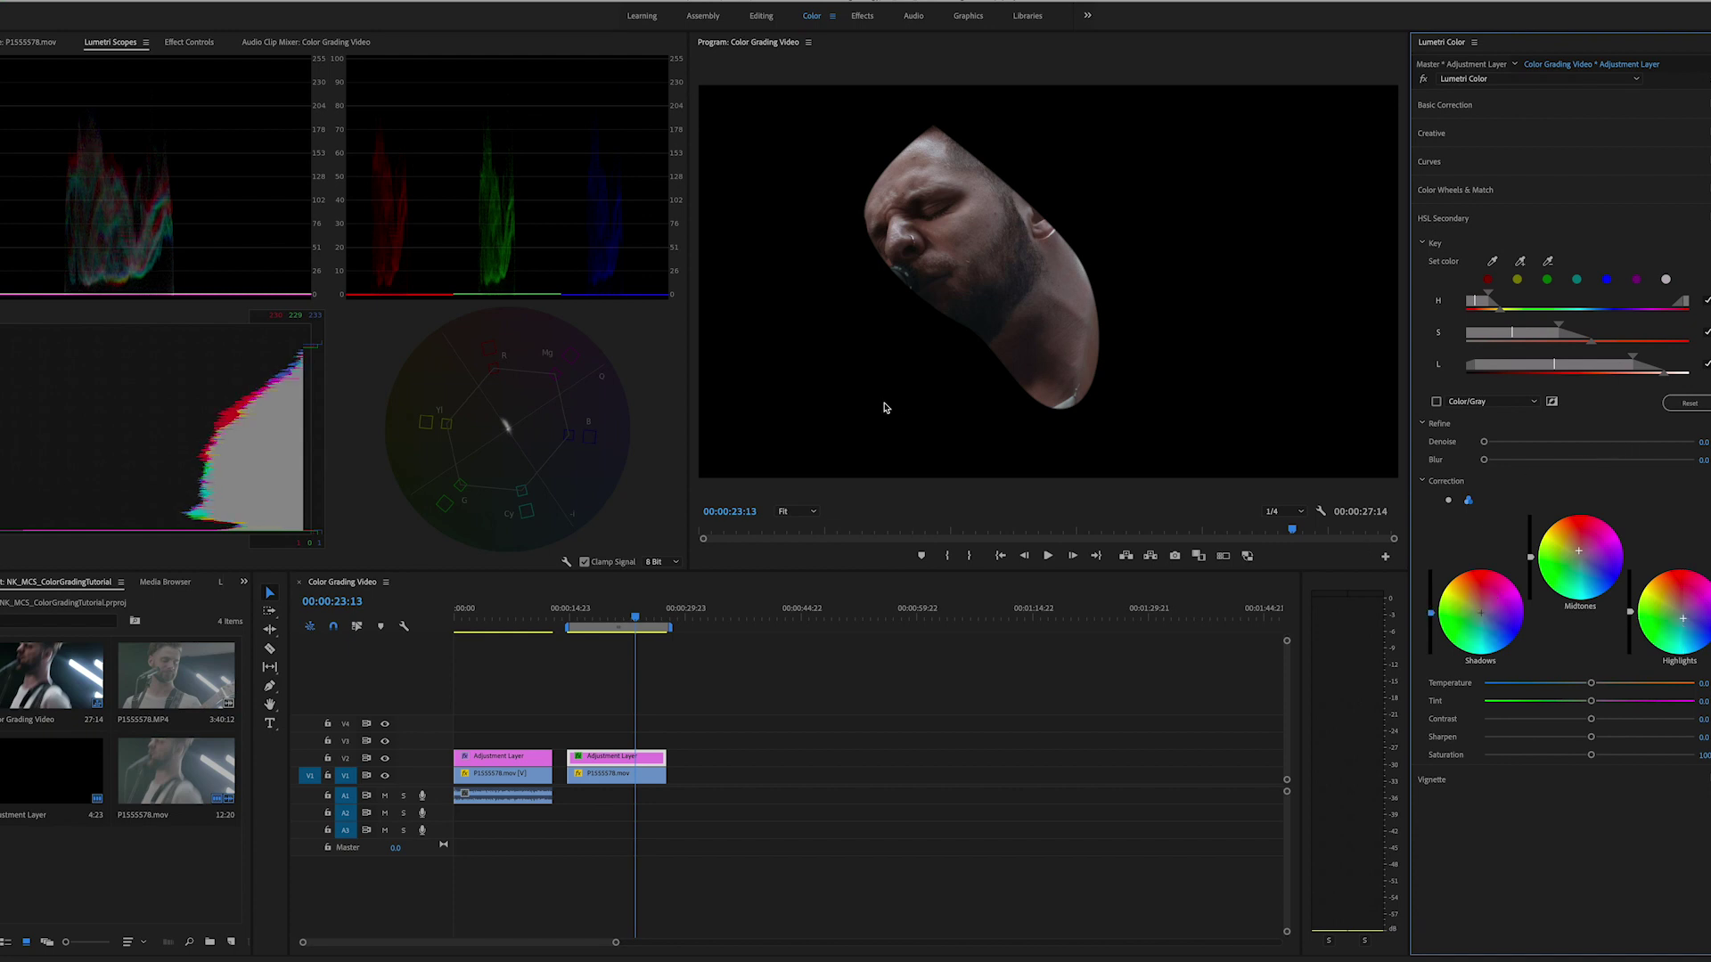
# Step: Delete the opacity mask from the P1555578.mov clip and compare the full frame with the HSL Secondary correction toggled
pyautogui.click(622, 774)
pyautogui.click(185, 42)
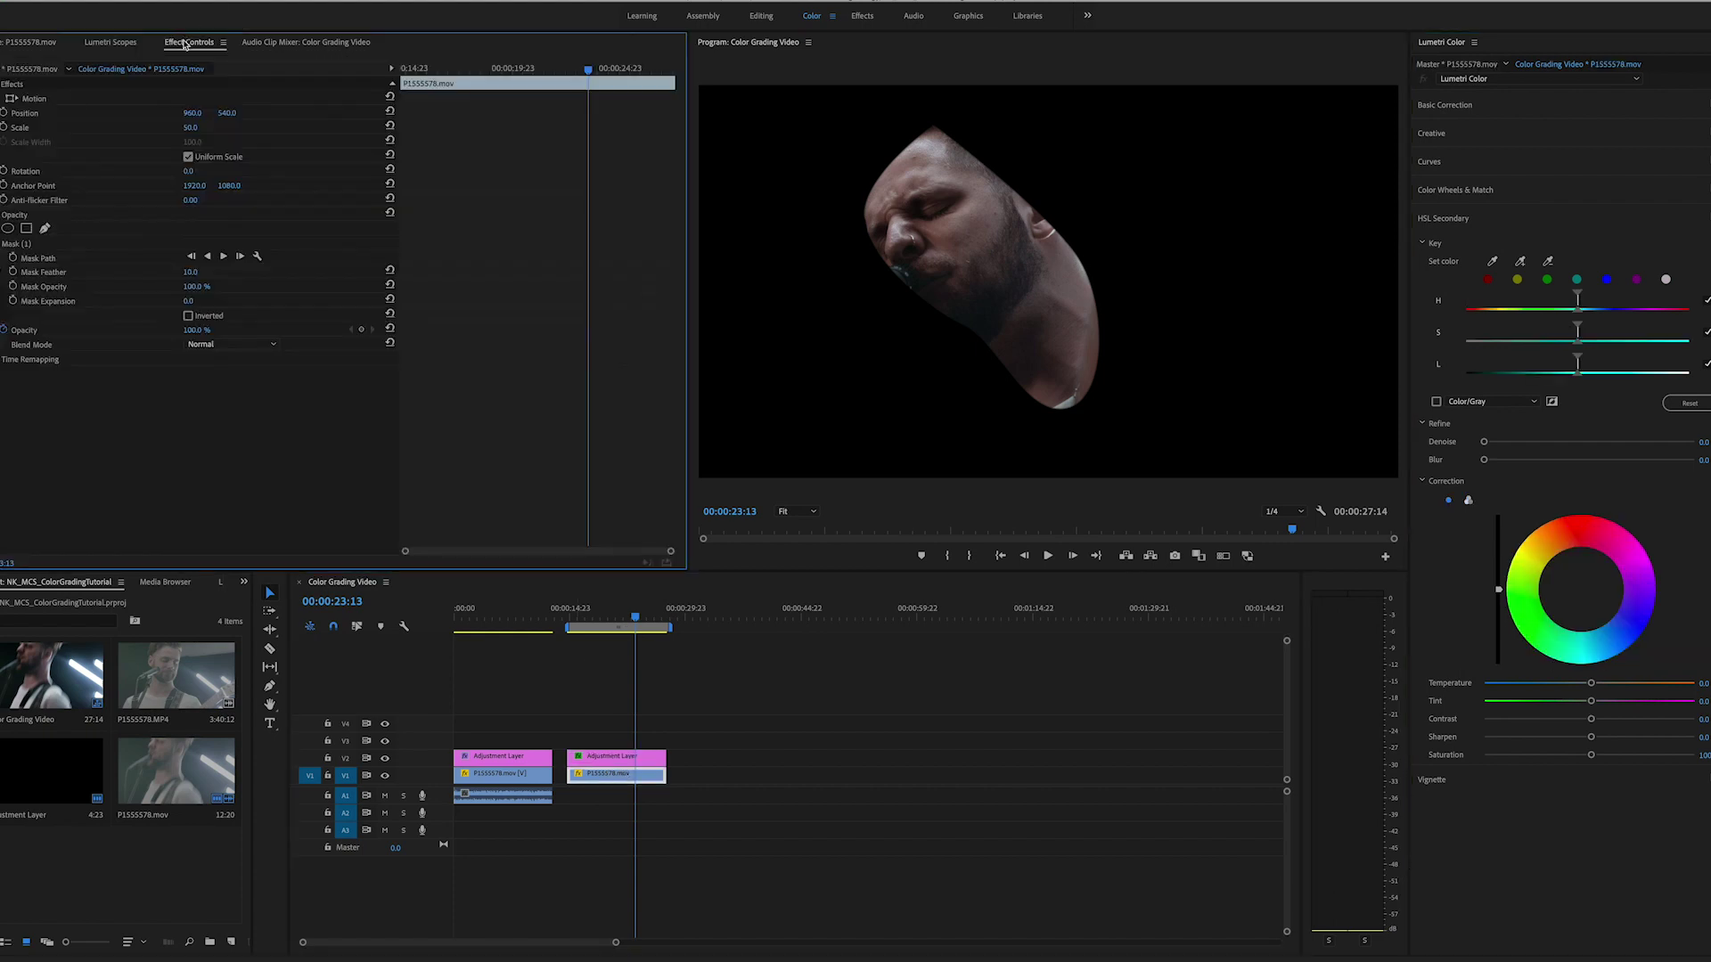
pyautogui.click(23, 244)
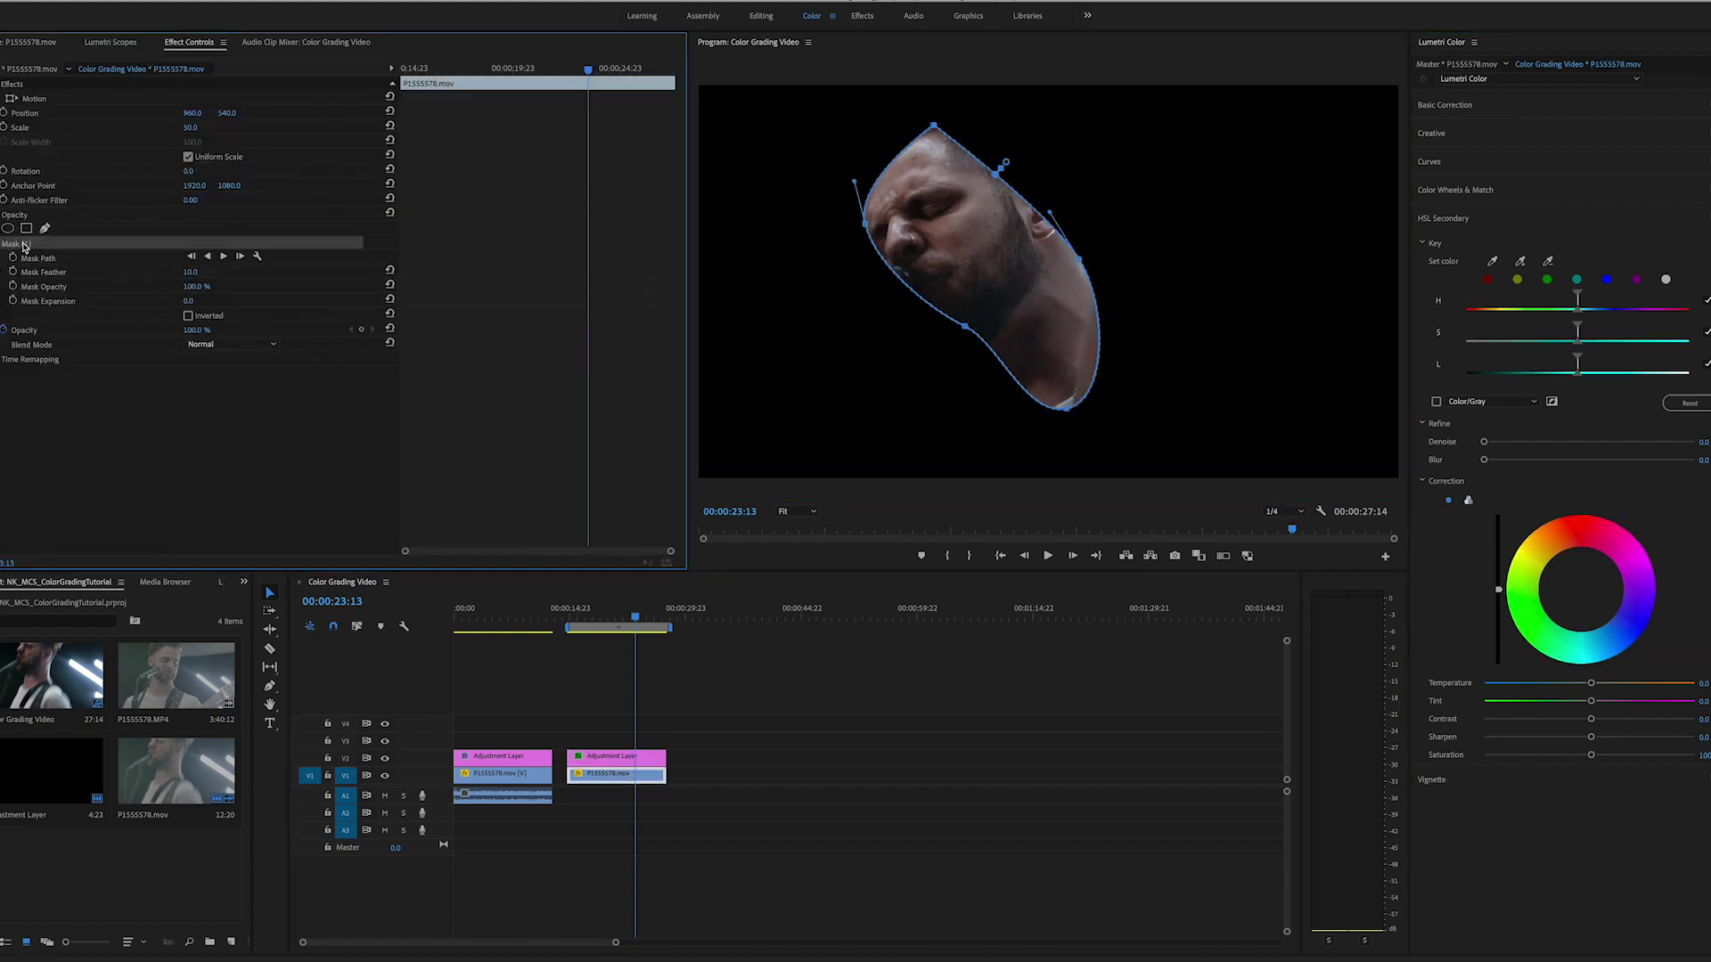
pyautogui.press('Delete')
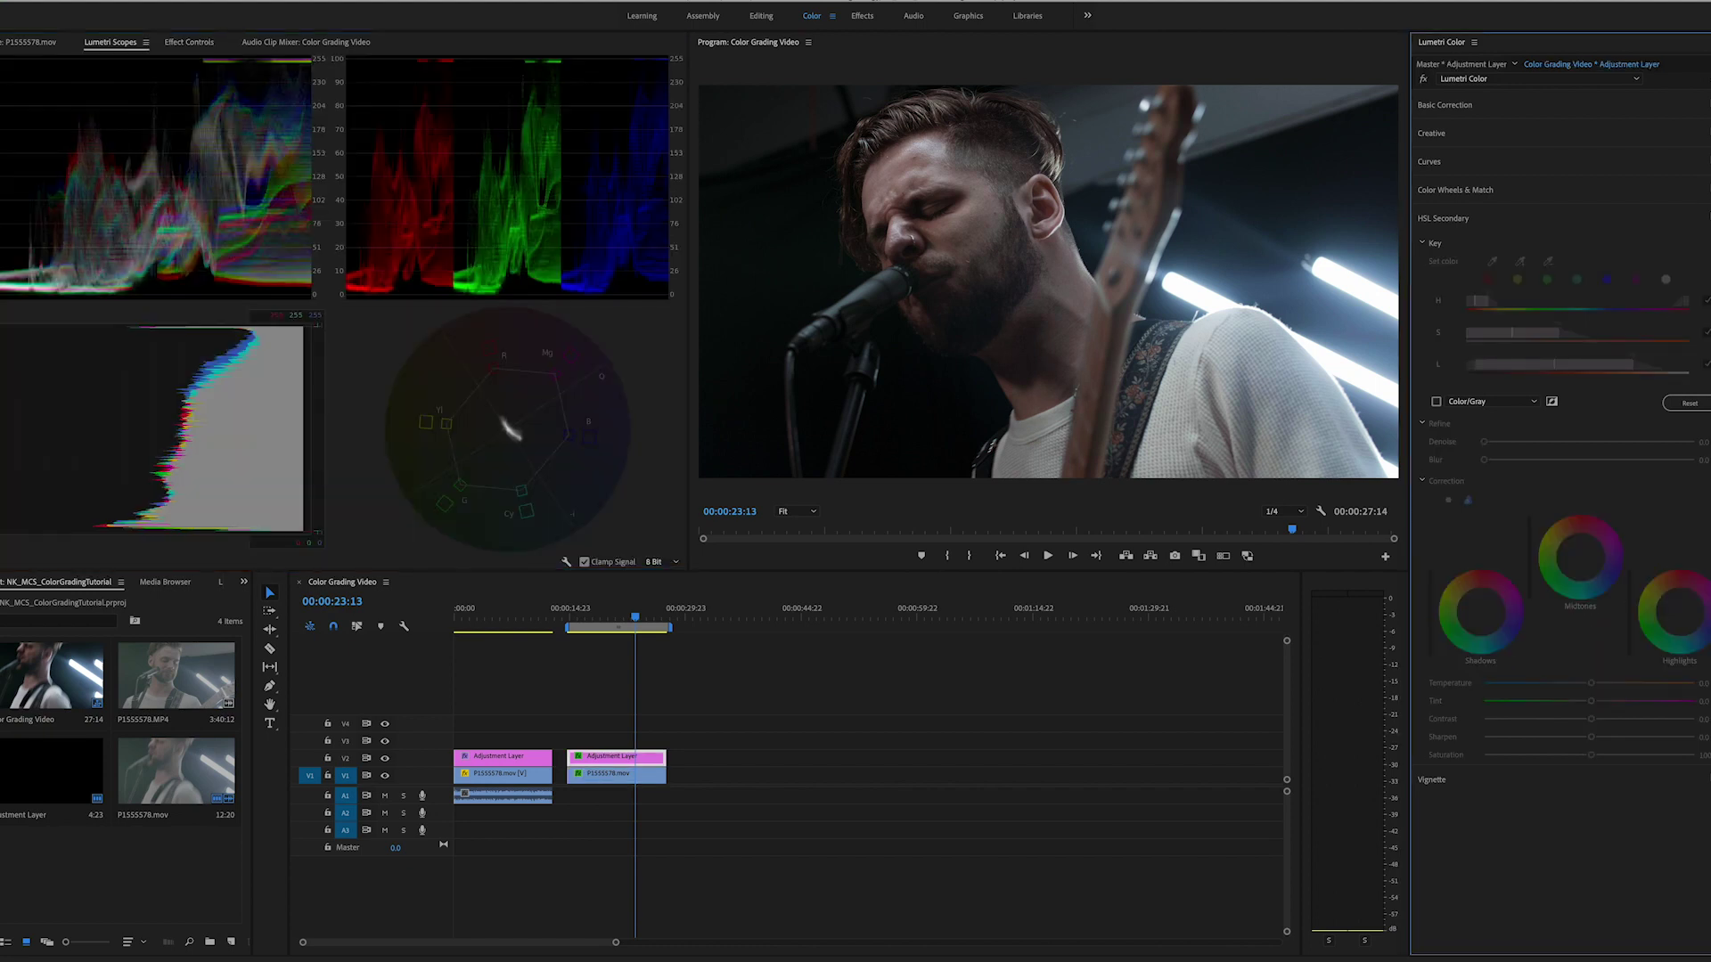
pyautogui.click(1699, 223)
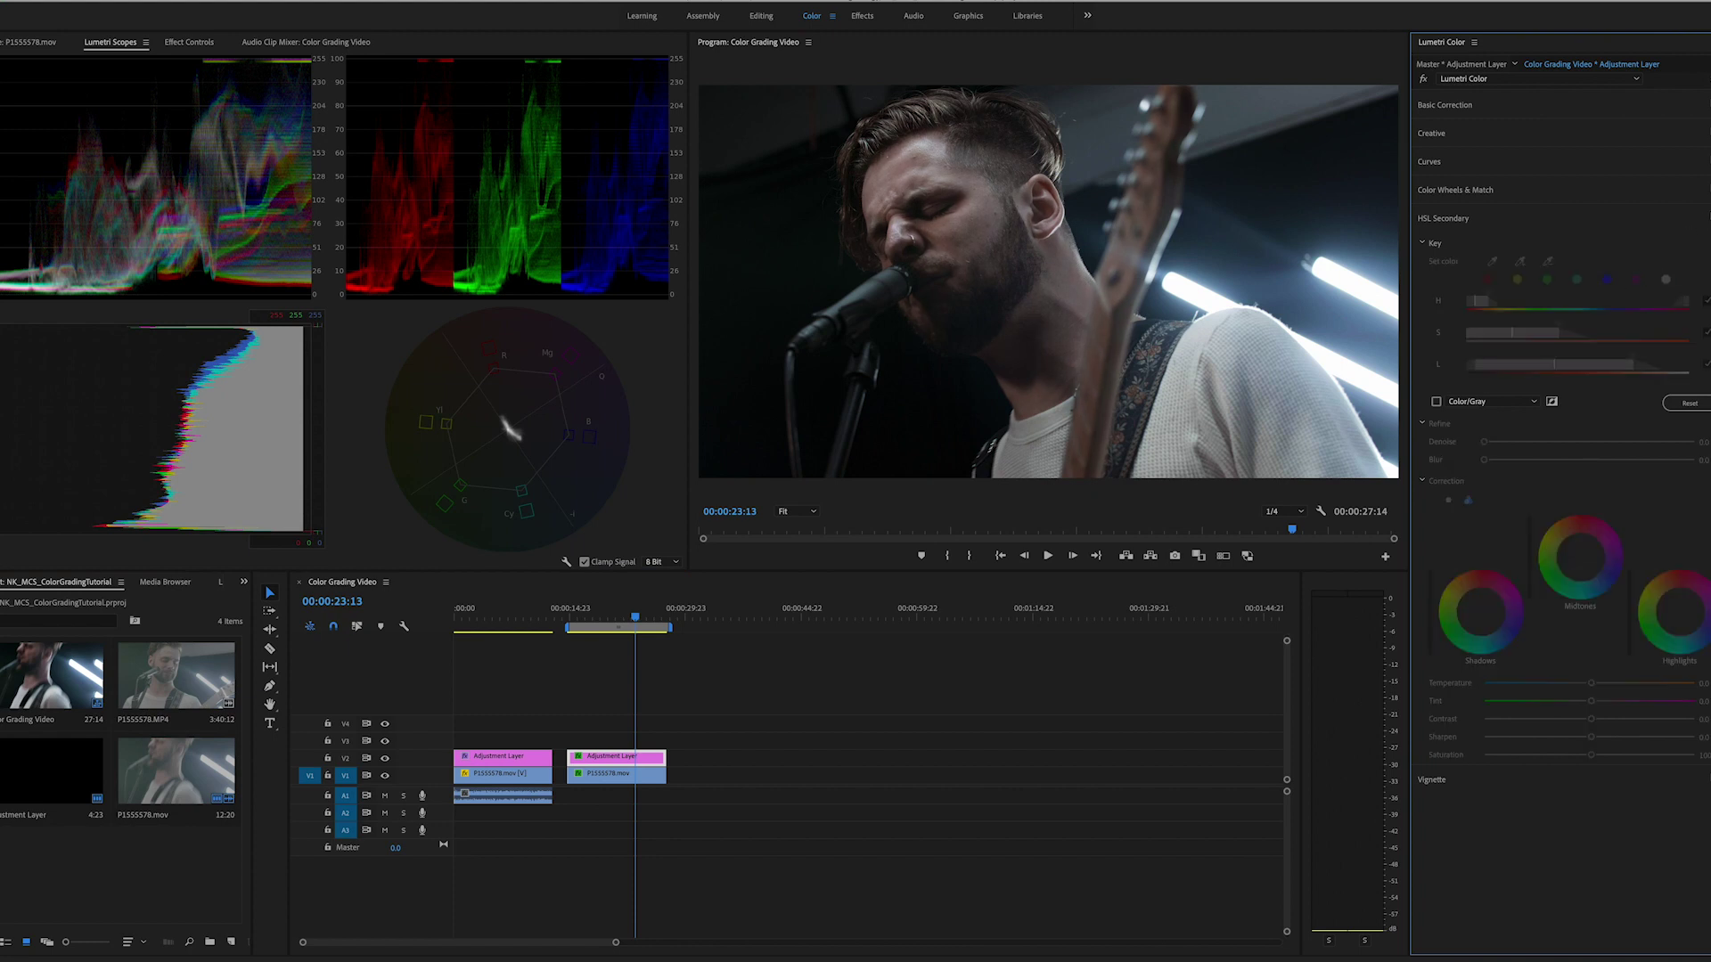